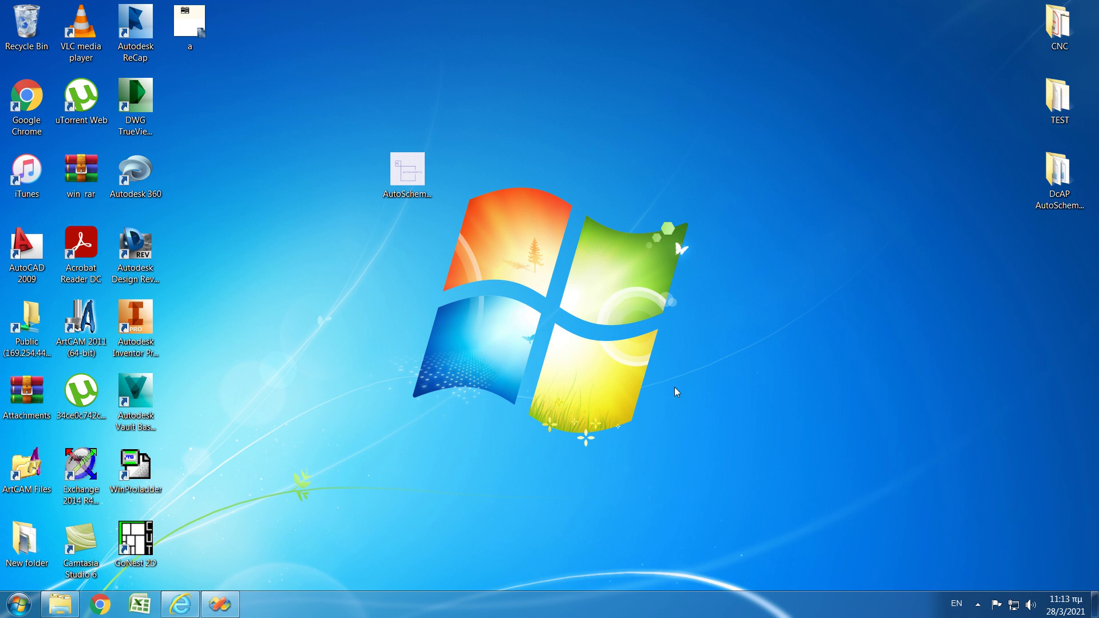
Step: Launch DcAP AutoSchematics from its desktop shortcut
{"action": "left_click", "coordinate": [413, 194]}
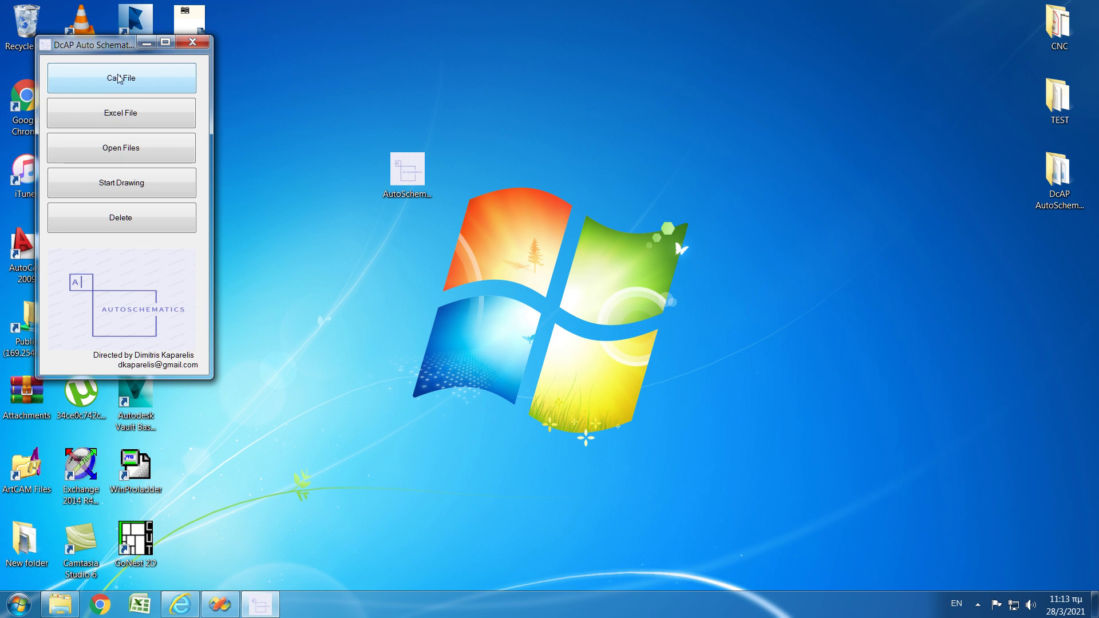
Step: Choose AutoSchematics.dwg from the DcAP AutoSchematics folder on the Desktop as the CAD file
{"action": "left_click", "coordinate": [123, 79]}
{"action": "left_click", "coordinate": [110, 151]}
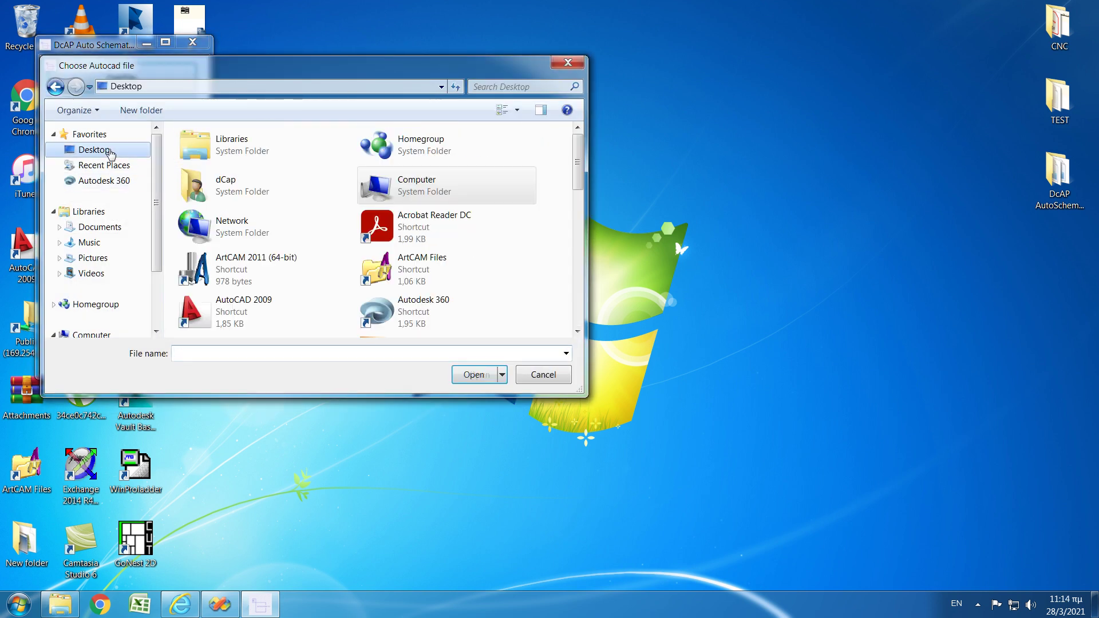
{"action": "left_click_drag", "start_coordinate": [577, 180], "coordinate": [575, 274]}
{"action": "left_click", "coordinate": [296, 285]}
{"action": "double_click", "coordinate": [296, 286]}
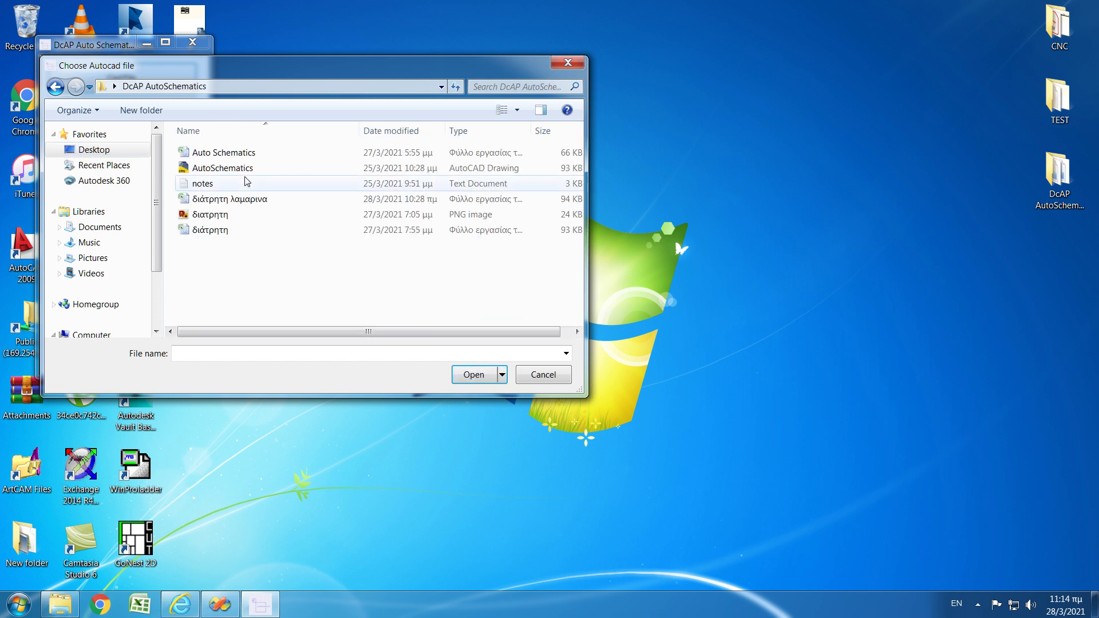
{"action": "double_click", "coordinate": [241, 172]}
Step: Choose Auto Schematics.xls from the same folder as the Excel file and open both files
{"action": "left_click", "coordinate": [139, 120]}
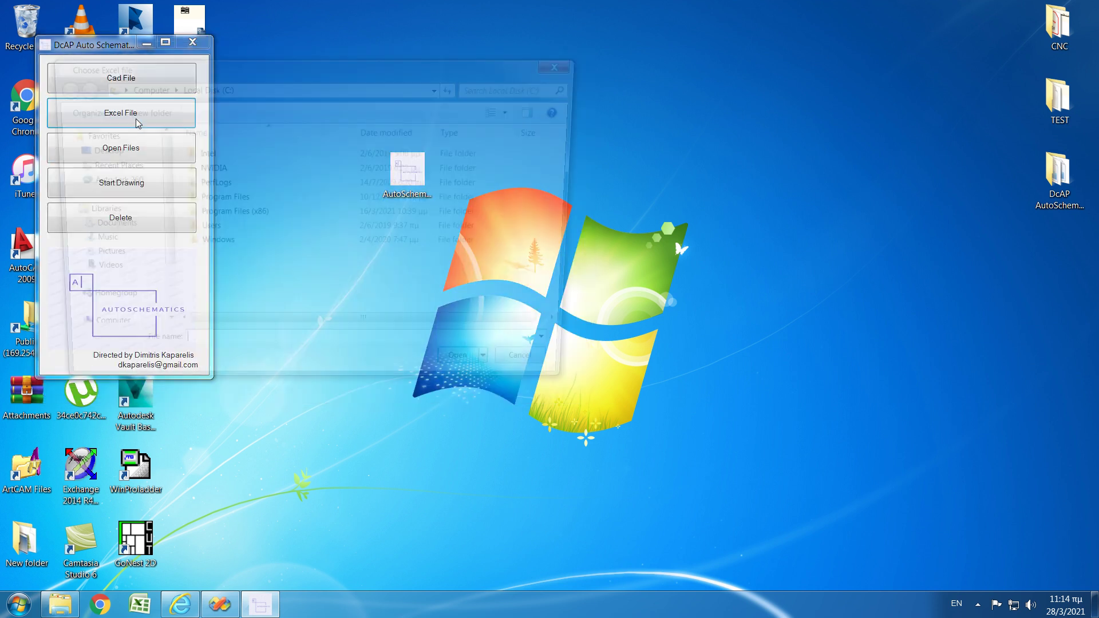
{"action": "left_click", "coordinate": [111, 151]}
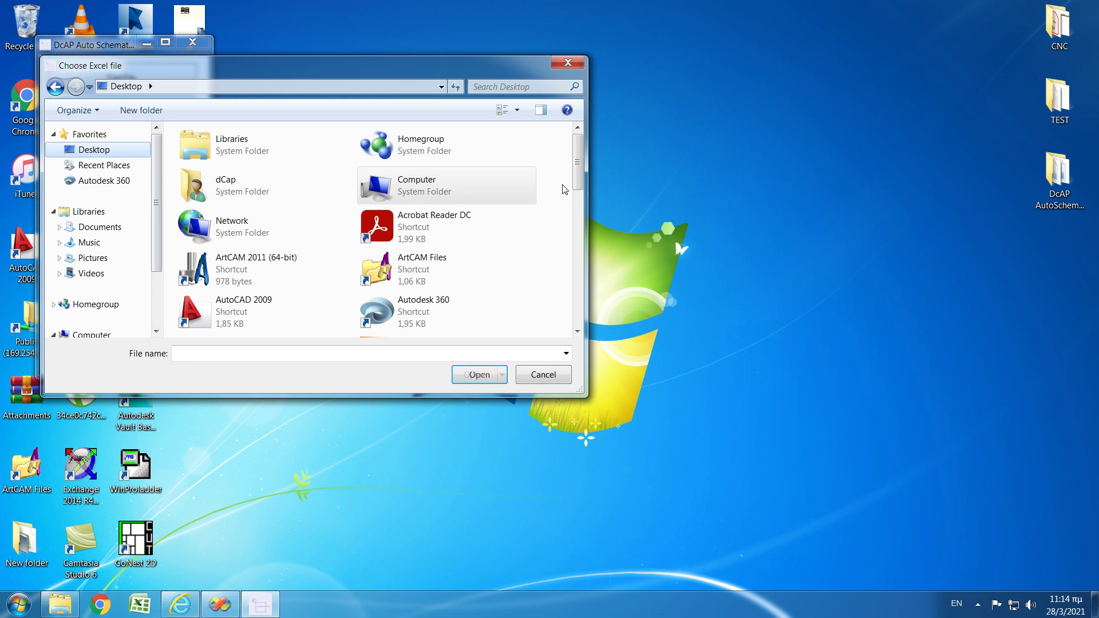
{"action": "left_click_drag", "start_coordinate": [578, 174], "coordinate": [583, 266]}
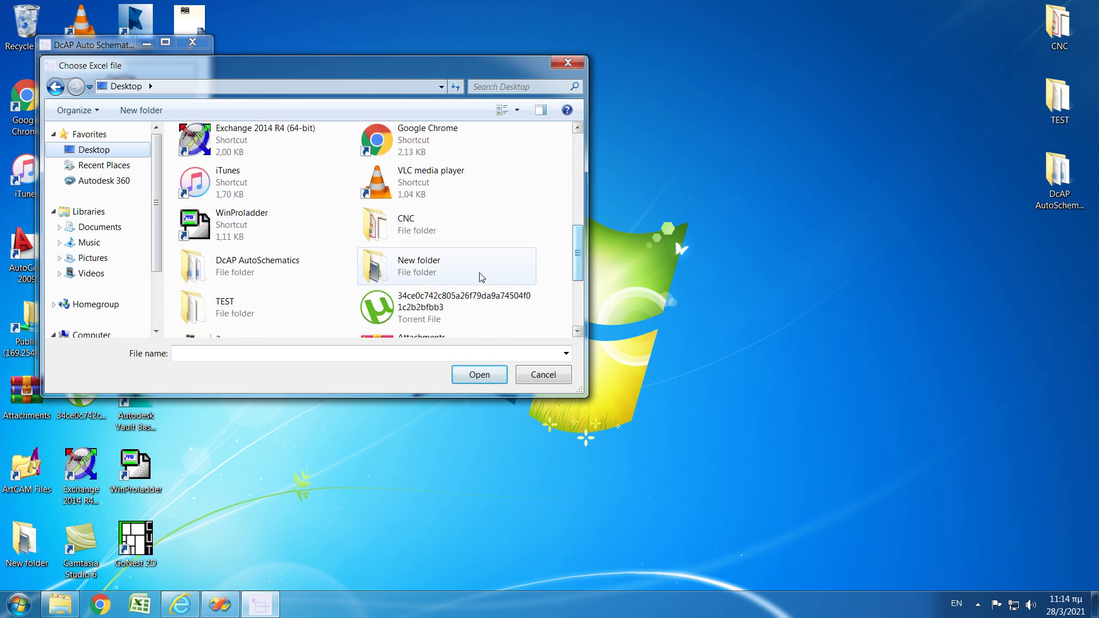
{"action": "double_click", "coordinate": [275, 273]}
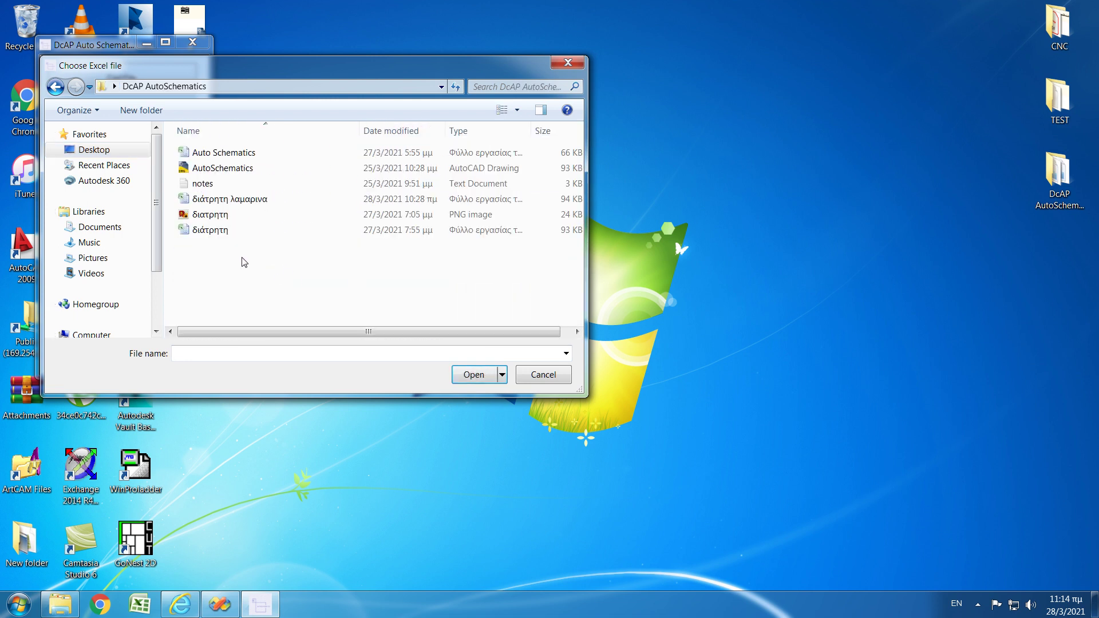
{"action": "double_click", "coordinate": [213, 152]}
{"action": "left_click", "coordinate": [162, 151]}
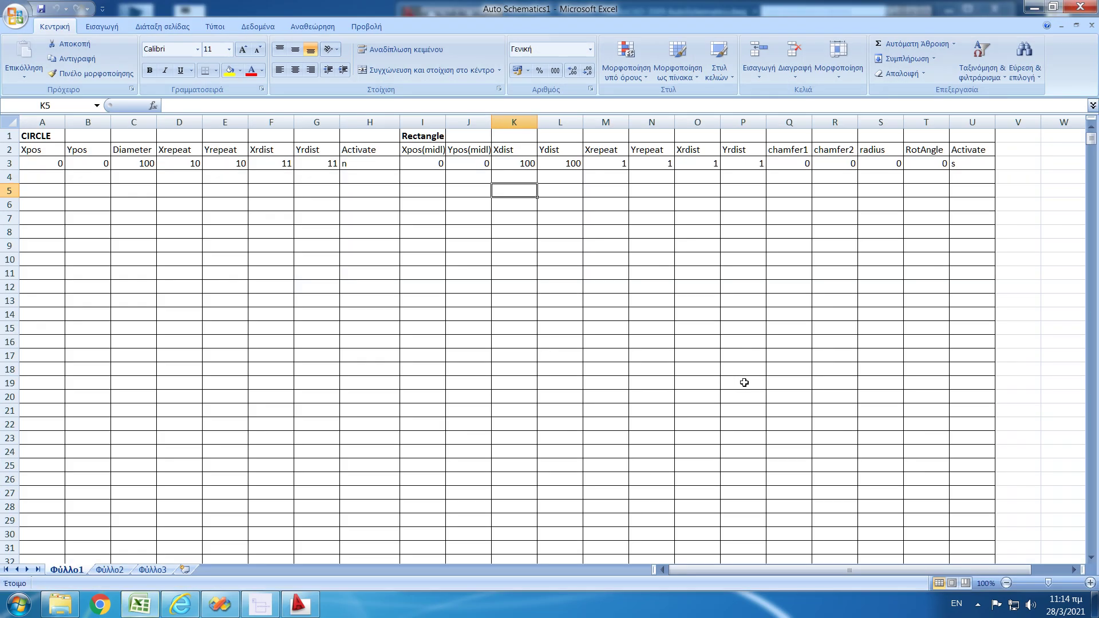
{"action": "left_click", "coordinate": [31, 144]}
{"action": "key", "text": "Right"}
{"action": "key", "text": "Left"}
{"action": "key", "text": "Down"}
{"action": "key", "text": "Right"}
{"action": "key", "text": "Right"}
{"action": "key", "text": "Right"}
{"action": "key", "text": "Right"}
{"action": "key", "text": "Right"}
{"action": "key", "text": "Right"}
{"action": "key", "text": "Right"}
{"action": "key", "text": "Right"}
{"action": "key", "text": "Right"}
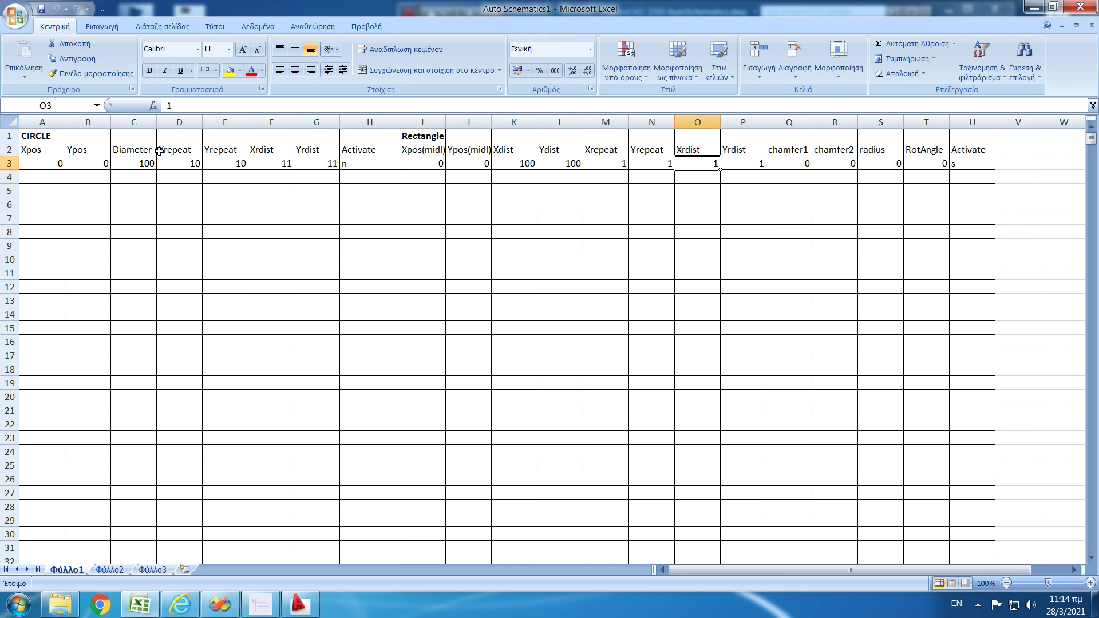
{"action": "key", "text": "Left"}
{"action": "key", "text": "Left"}
{"action": "key", "text": "Left"}
{"action": "key", "text": "Left"}
{"action": "key", "text": "Left"}
{"action": "key", "text": "Left"}
{"action": "key", "text": "Left"}
{"action": "key", "text": "Up"}
{"action": "key", "text": "Up"}
{"action": "key", "text": "Right"}
{"action": "key", "text": "Right"}
{"action": "key", "text": "Right"}
{"action": "key", "text": "Right"}
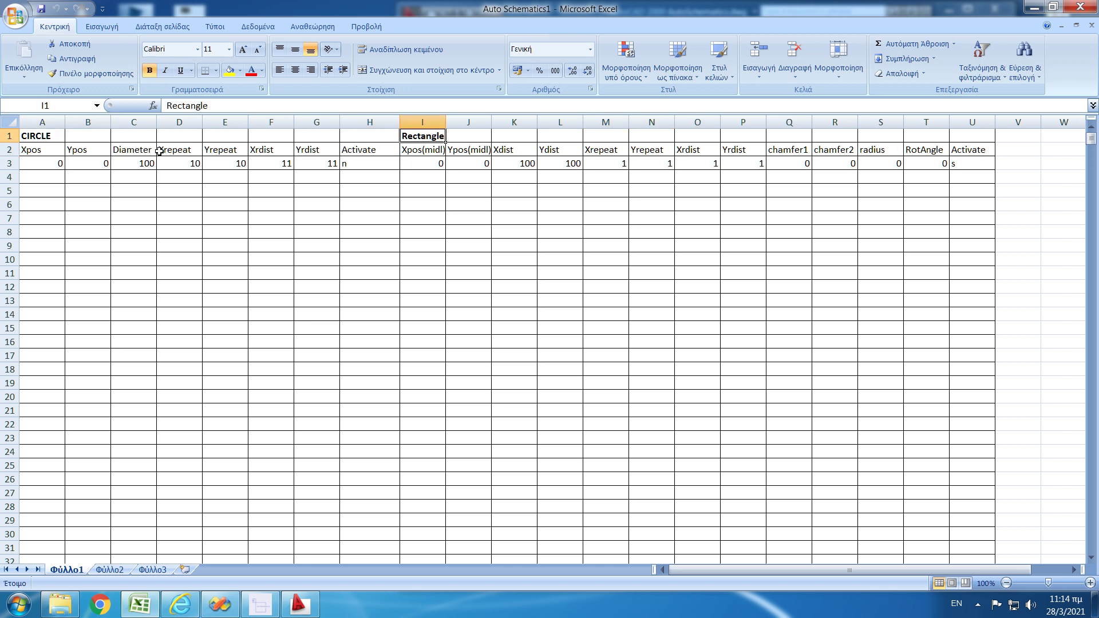
{"action": "key", "text": "Right"}
{"action": "key", "text": "Right"}
{"action": "key", "text": "Right"}
{"action": "key", "text": "Right"}
{"action": "key", "text": "Right"}
{"action": "key", "text": "Right"}
{"action": "key", "text": "Right"}
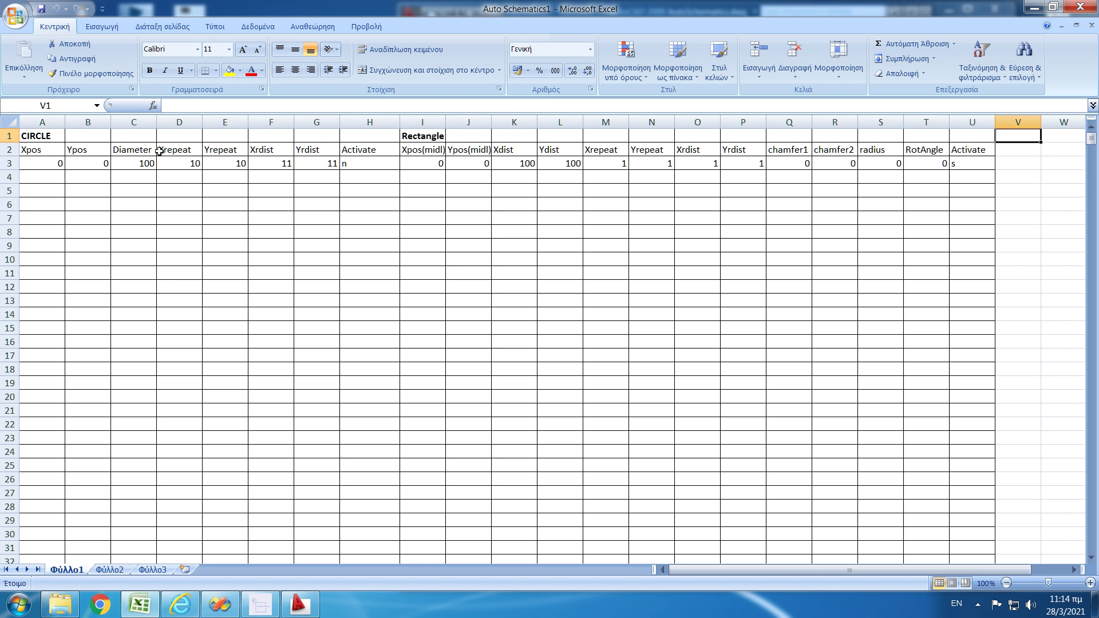
{"action": "key", "text": "Down"}
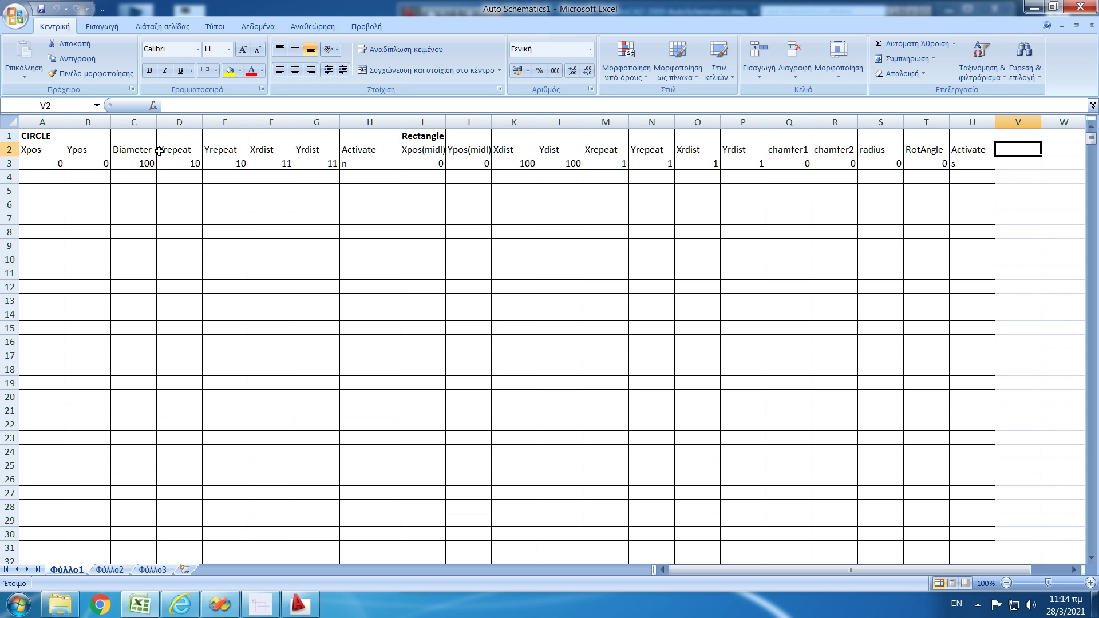
{"action": "key", "text": "Left"}
{"action": "key", "text": "Left"}
{"action": "key", "text": "Left"}
{"action": "key", "text": "Left"}
{"action": "key", "text": "Left"}
{"action": "key", "text": "Left"}
{"action": "key", "text": "Left"}
{"action": "key", "text": "Down"}
{"action": "key", "text": "Up"}
{"action": "key", "text": "Down"}
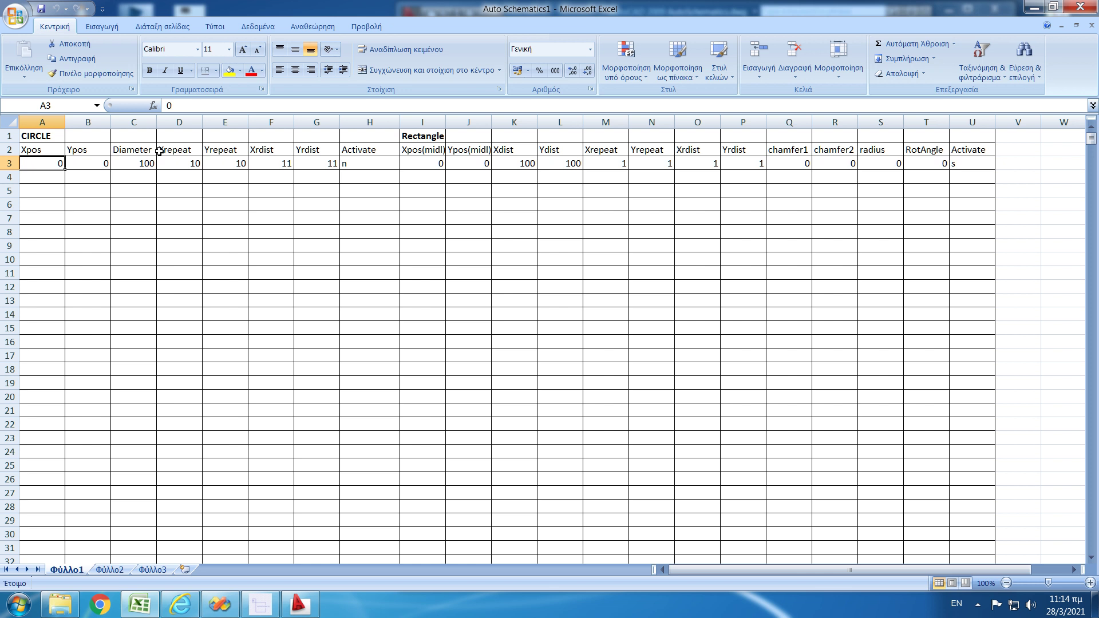
{"action": "key", "text": "Right"}
{"action": "key", "text": "Left"}
{"action": "key", "text": "Right"}
{"action": "key", "text": "Right"}
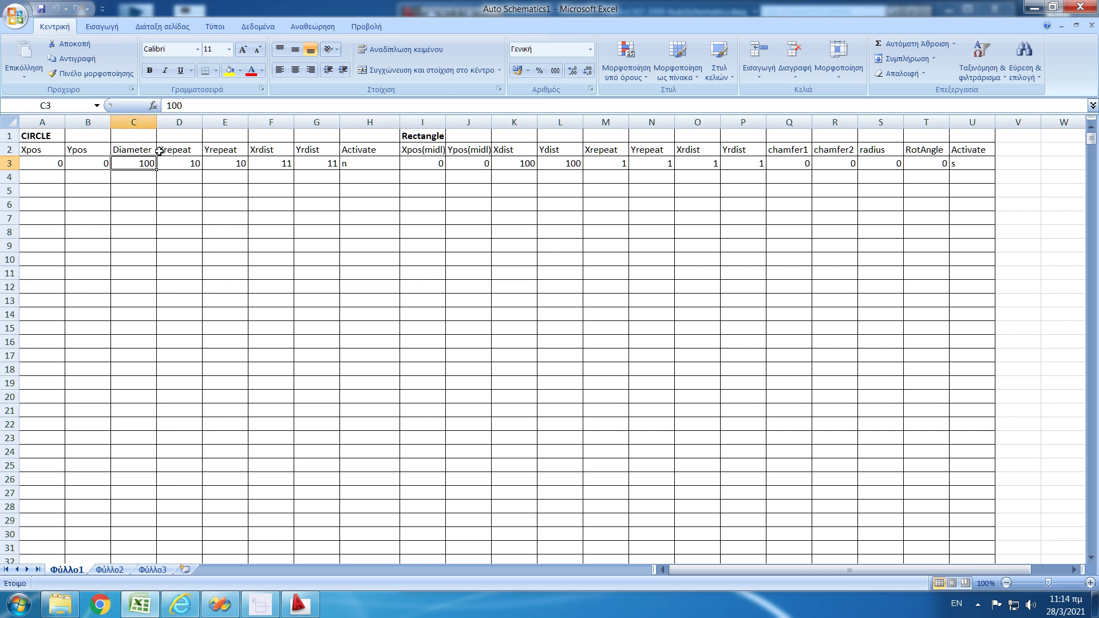
{"action": "key", "text": "Right"}
{"action": "key", "text": "Right"}
{"action": "key", "text": "Right"}
{"action": "key", "text": "Right"}
{"action": "key", "text": "Left"}
{"action": "key", "text": "Left"}
{"action": "key", "text": "Left"}
{"action": "key", "text": "Left"}
{"action": "key", "text": "Right"}
{"action": "key", "text": "Right"}
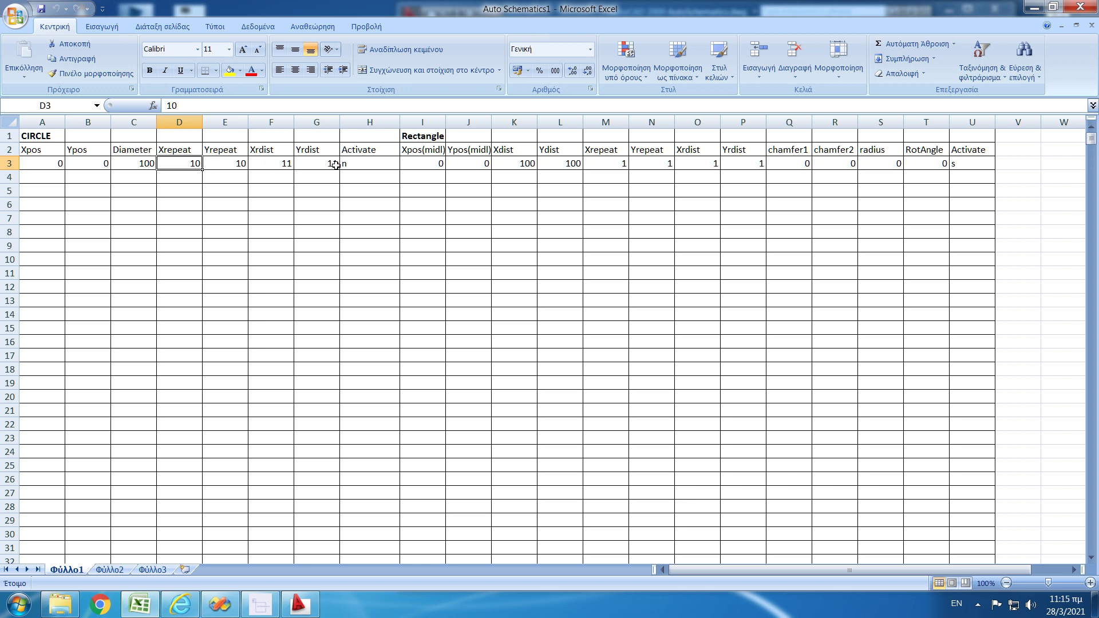
{"action": "left_click", "coordinate": [369, 165]}
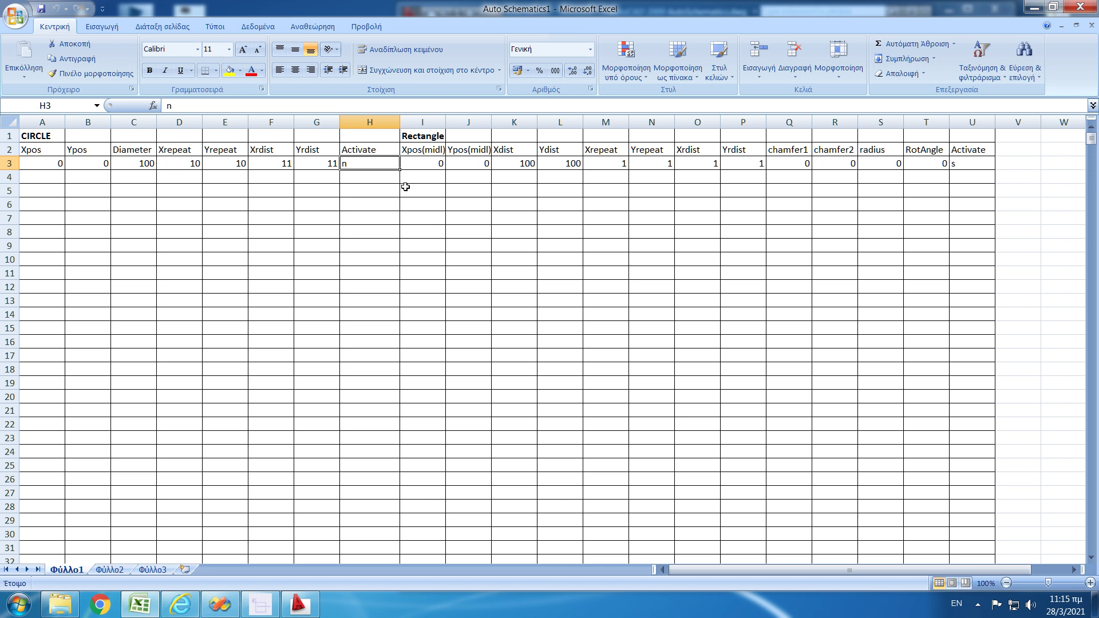
{"action": "type", "text": "s"}
{"action": "key", "text": "Return"}
{"action": "key", "text": "Up"}
{"action": "key", "text": "Left"}
{"action": "key", "text": "Left"}
{"action": "key", "text": "Home"}
{"action": "key", "text": "Right"}
{"action": "key", "text": "Right"}
{"action": "key", "text": "Right"}
{"action": "key", "text": "Right"}
{"action": "key", "text": "Right"}
{"action": "key", "text": "Left"}
{"action": "key", "text": "Home"}
{"action": "key", "text": "Right"}
{"action": "key", "text": "Home"}
{"action": "key", "text": "Right"}
{"action": "key", "text": "Right"}
{"action": "key", "text": "Right"}
{"action": "key", "text": "Right"}
{"action": "key", "text": "Right"}
{"action": "key", "text": "Right"}
{"action": "key", "text": "Left"}
{"action": "key", "text": "Left"}
{"action": "key", "text": "Left"}
{"action": "key", "text": "Down"}
{"action": "key", "text": "Down"}
{"action": "key", "text": "Down"}
{"action": "key", "text": "Down"}
{"action": "key", "text": "Right"}
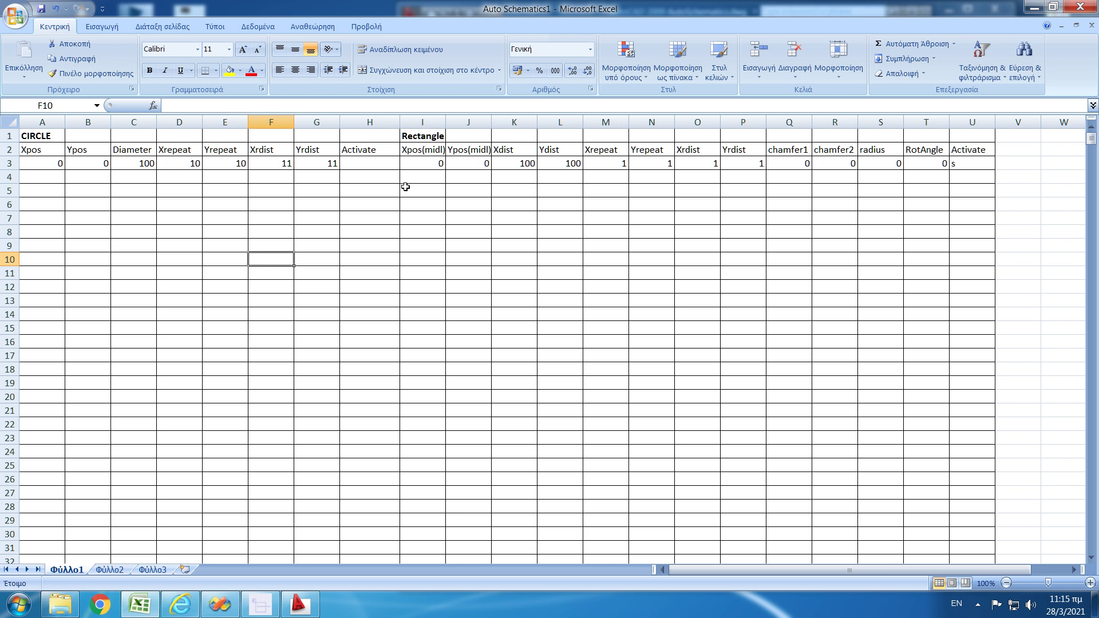
{"action": "key", "text": "Right"}
{"action": "key", "text": "Right"}
{"action": "type", "text": "s"}
{"action": "key", "text": "Up"}
{"action": "key", "text": "Left"}
{"action": "key", "text": "Left"}
{"action": "key", "text": "Up"}
{"action": "key", "text": "Up"}
{"action": "key", "text": "Up"}
{"action": "key", "text": "Up"}
{"action": "key", "text": "Left"}
{"action": "key", "text": "Down"}
{"action": "key", "text": "Down"}
{"action": "key", "text": "Right"}
{"action": "key", "text": "Right"}
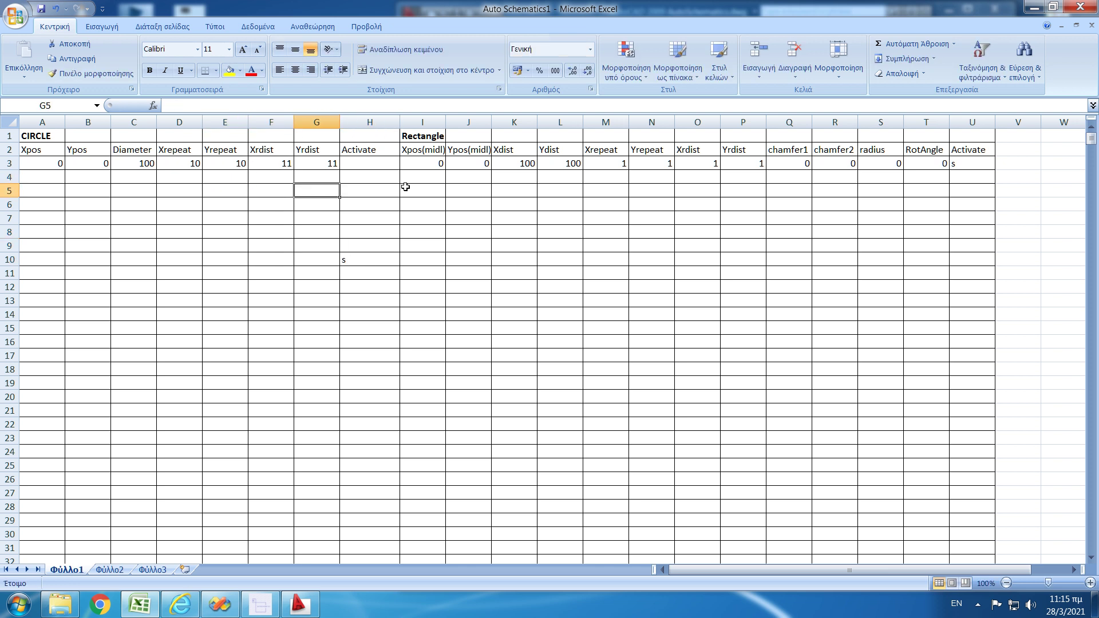
{"action": "key", "text": "Right"}
{"action": "key", "text": "Down"}
{"action": "key", "text": "Down"}
{"action": "key", "text": "Down"}
{"action": "key", "text": "Down"}
{"action": "key", "text": "Down"}
{"action": "key", "text": "Up"}
{"action": "key", "text": "Up"}
{"action": "key", "text": "Up"}
{"action": "key", "text": "Up"}
{"action": "key", "text": "Up"}
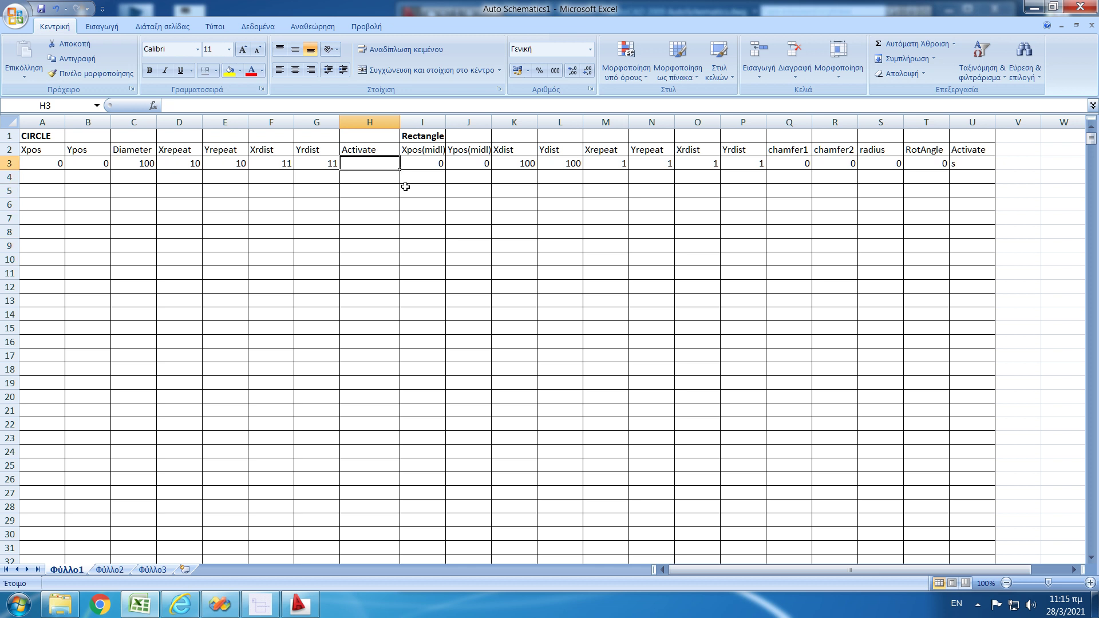
{"action": "type", "text": "n"}
{"action": "key", "text": "Right"}
{"action": "key", "text": "Left"}
{"action": "key", "text": "Home"}
{"action": "key", "text": "Right"}
{"action": "key", "text": "Right"}
{"action": "key", "text": "Right"}
{"action": "key", "text": "Right"}
{"action": "key", "text": "Right"}
{"action": "key", "text": "Right"}
Step: Step through the Rectangle row's position, Xdist 100, repeat and spacing cells
{"action": "key", "text": "Up"}
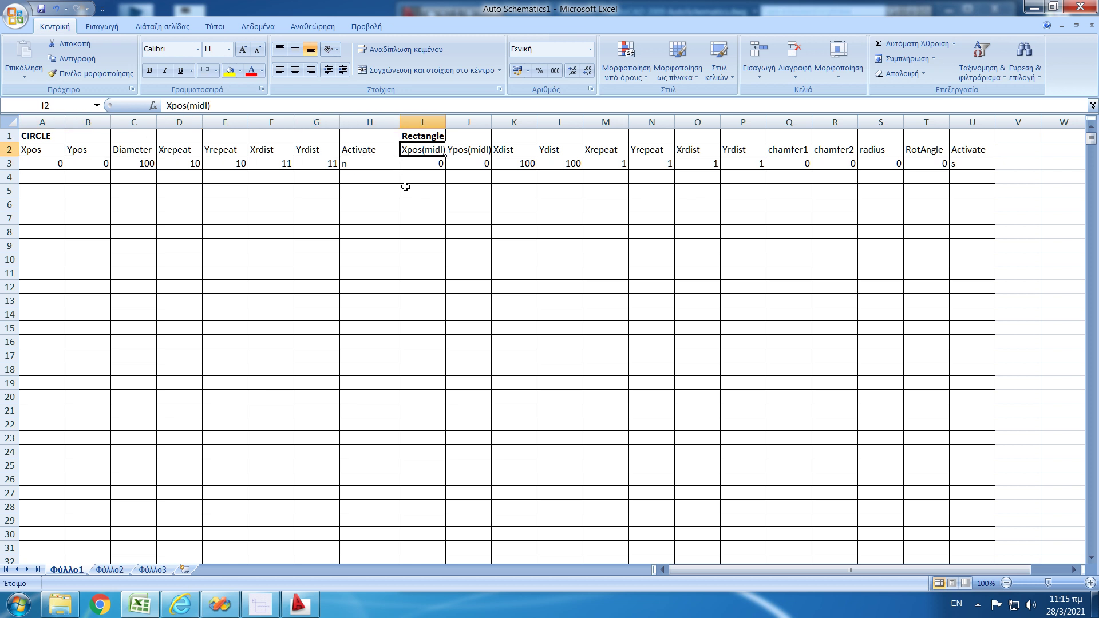
{"action": "key", "text": "Down"}
{"action": "key", "text": "Up"}
{"action": "key", "text": "Down"}
{"action": "key", "text": "Right"}
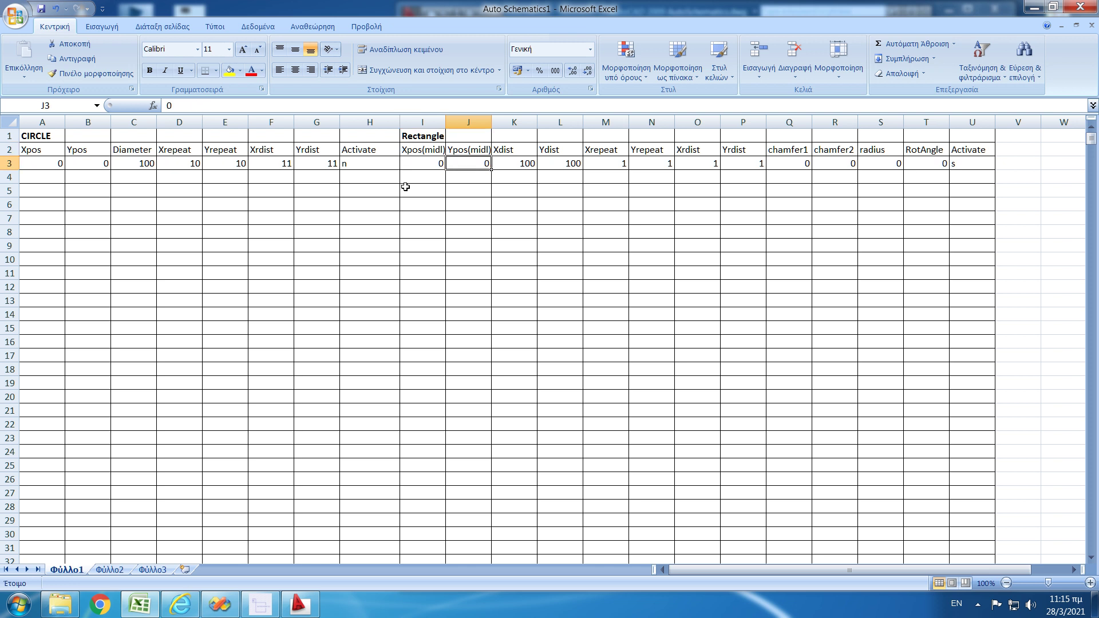
{"action": "key", "text": "Right"}
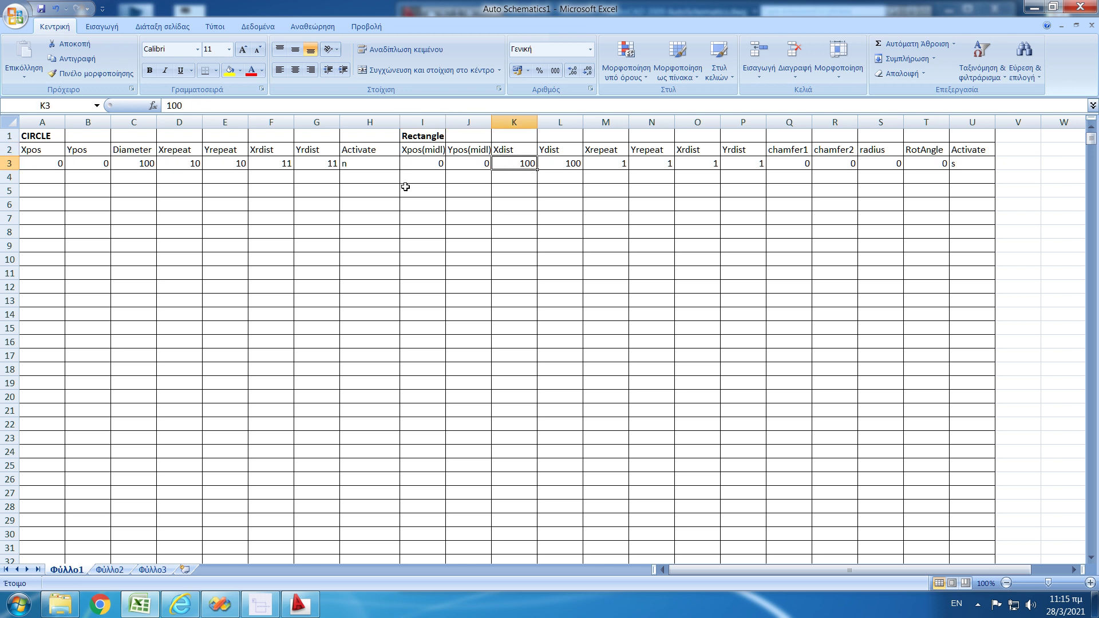
{"action": "key", "text": "Right"}
{"action": "key", "text": "Right"}
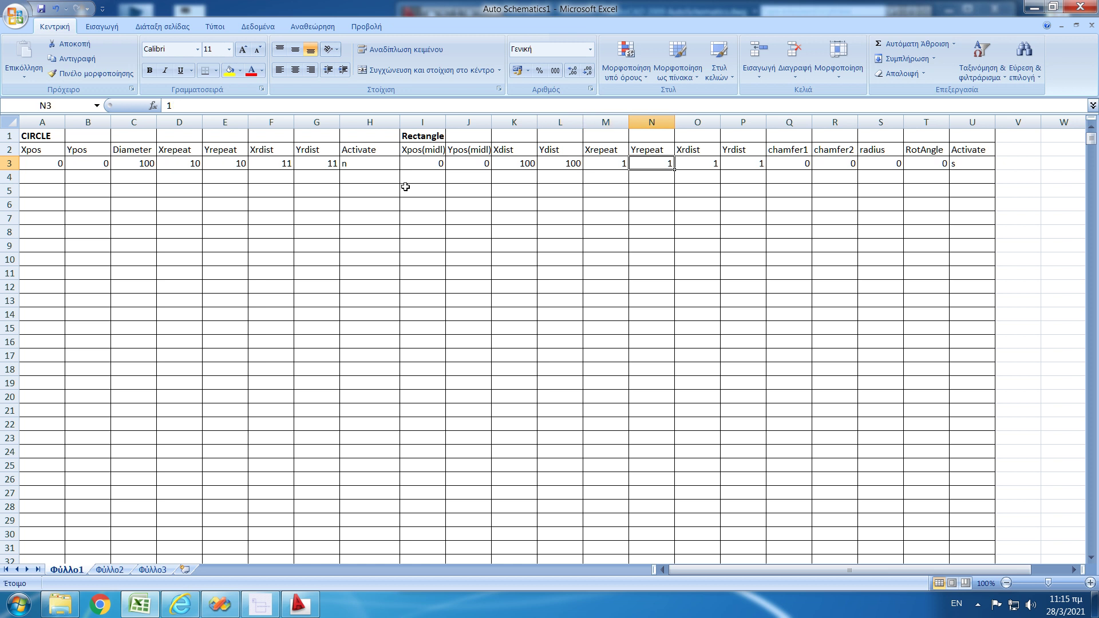
{"action": "key", "text": "Right"}
{"action": "key", "text": "Right"}
{"action": "key", "text": "Right"}
{"action": "key", "text": "Left"}
{"action": "key", "text": "Right"}
{"action": "key", "text": "Left"}
Step: Check the chamfer, radius and RotAngle cells, then return to Xdist in K3 and Ydist in L3
{"action": "key", "text": "Right"}
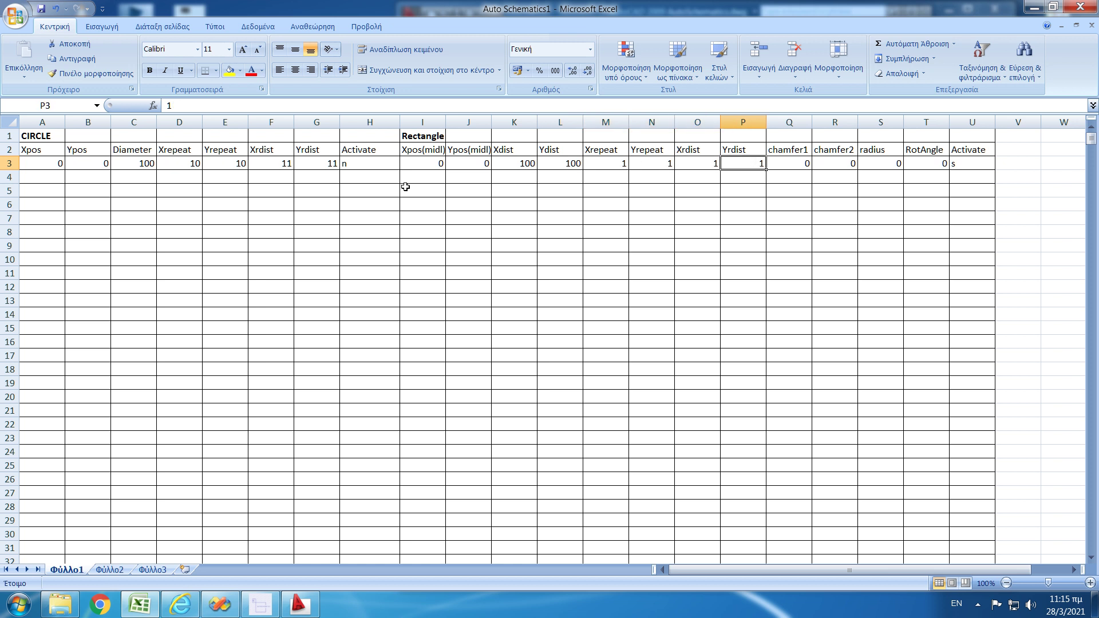
{"action": "key", "text": "Right"}
{"action": "key", "text": "Right"}
{"action": "key", "text": "Left"}
{"action": "key", "text": "Right"}
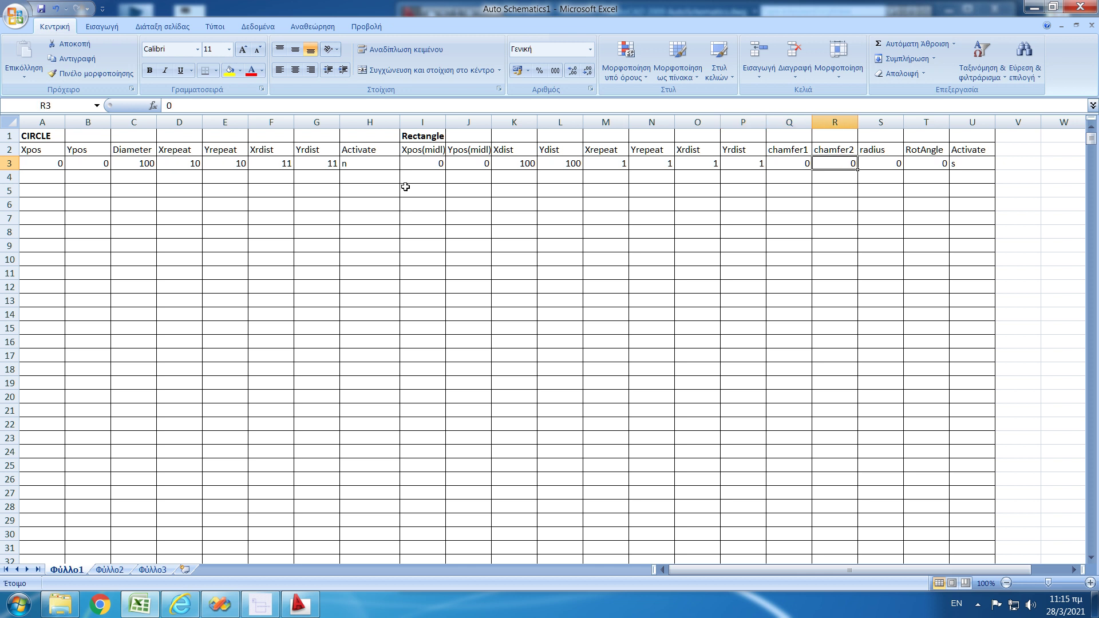
{"action": "key", "text": "Right"}
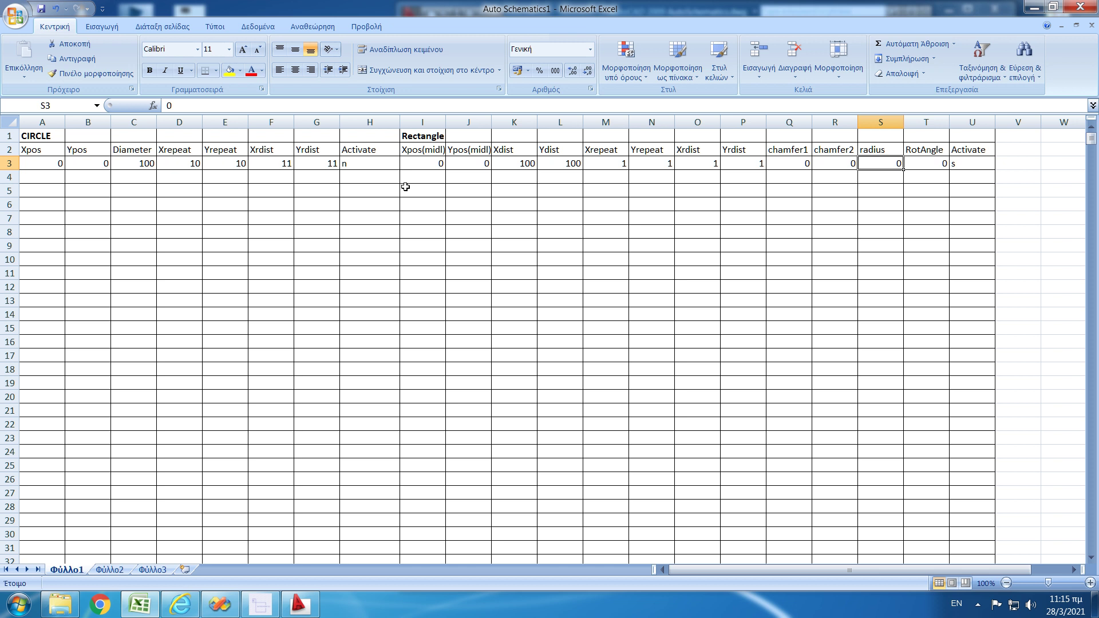
{"action": "key", "text": "Right"}
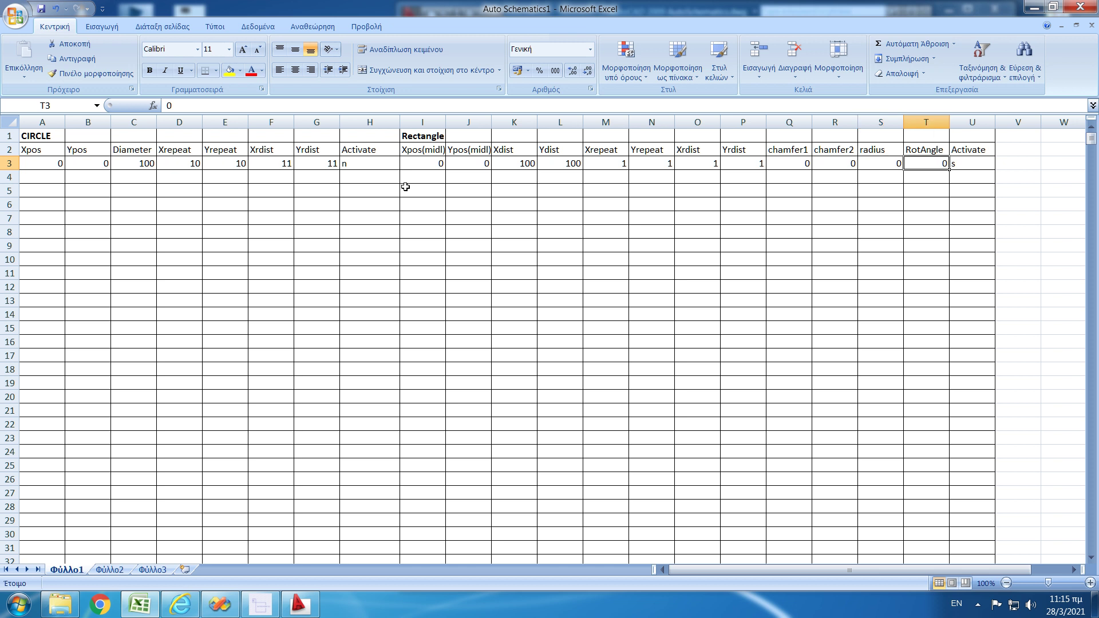
{"action": "key", "text": "Up"}
{"action": "key", "text": "Down"}
{"action": "key", "text": "Left"}
{"action": "key", "text": "Left"}
{"action": "key", "text": "Left"}
{"action": "key", "text": "Left"}
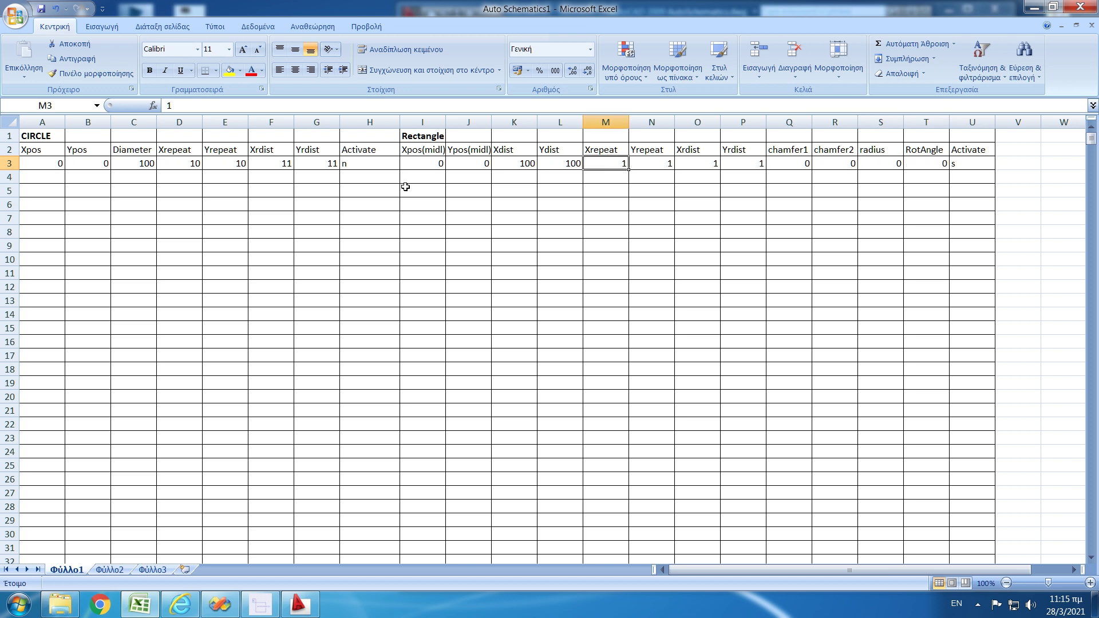
{"action": "key", "text": "Left"}
{"action": "key", "text": "Left"}
{"action": "key", "text": "Right"}
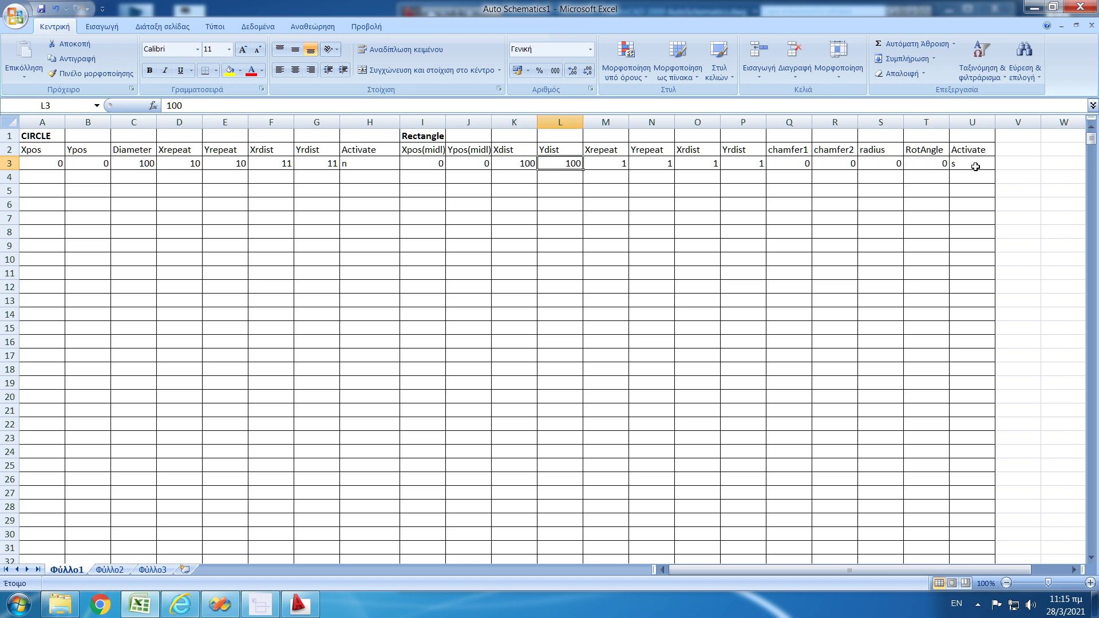
{"action": "left_click", "coordinate": [311, 612]}
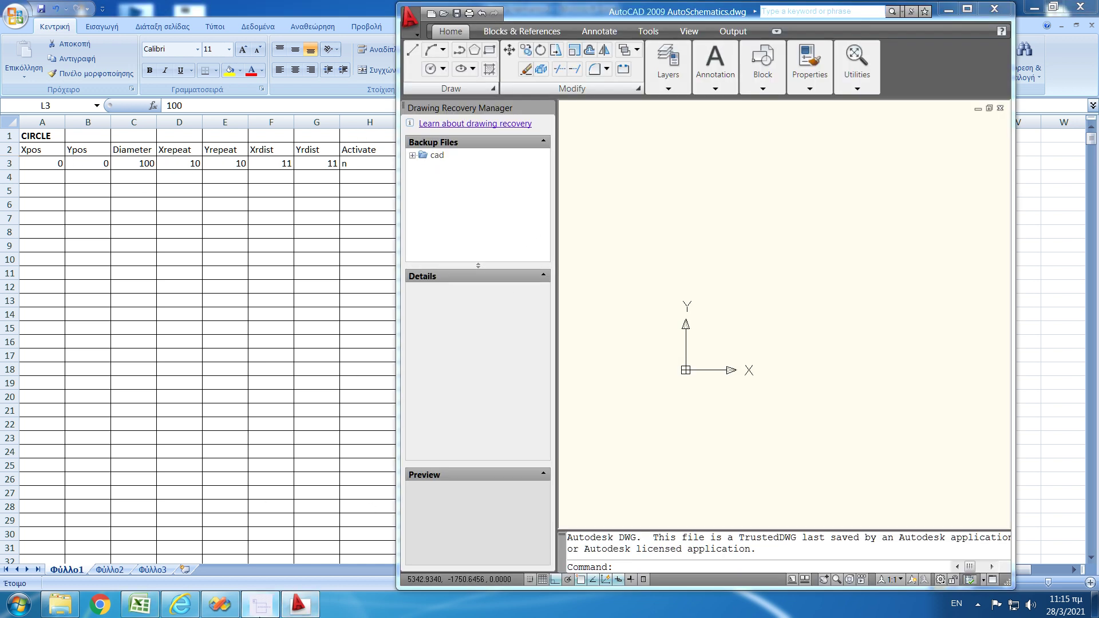
{"action": "left_click", "coordinate": [260, 605]}
{"action": "left_click", "coordinate": [122, 182]}
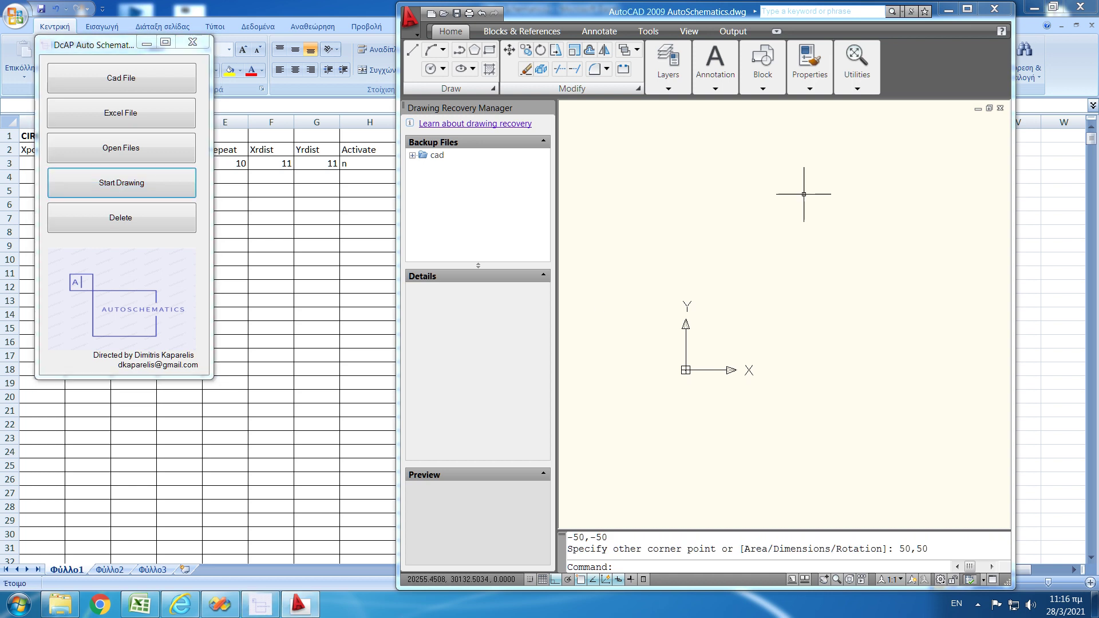
{"action": "left_click", "coordinate": [857, 75]}
{"action": "left_click", "coordinate": [854, 109]}
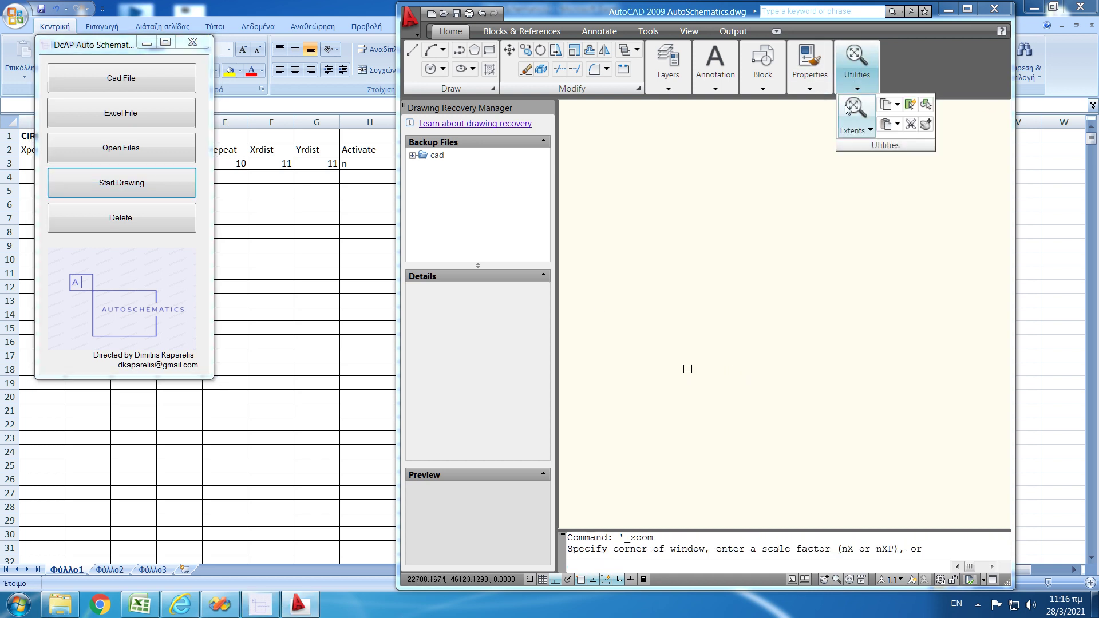
{"action": "left_click", "coordinate": [672, 259]}
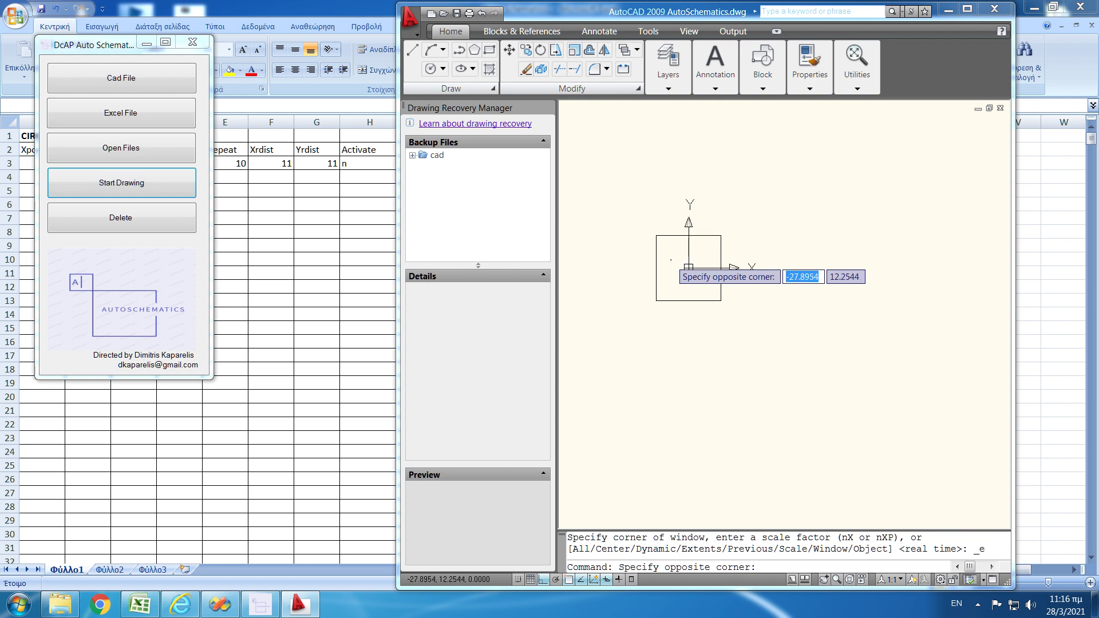
{"action": "left_click", "coordinate": [596, 164]}
{"action": "key", "text": "Escape"}
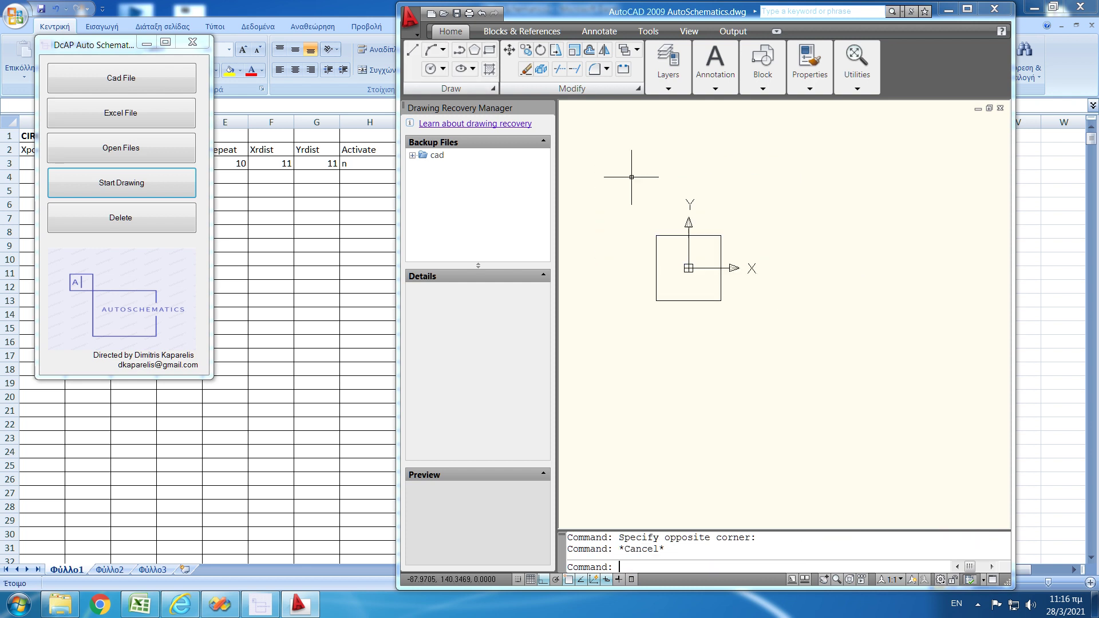
{"action": "left_click", "coordinate": [412, 50]}
{"action": "left_click", "coordinate": [741, 123]}
{"action": "left_click", "coordinate": [846, 123]}
{"action": "left_click", "coordinate": [846, 269]}
{"action": "key", "text": "Escape"}
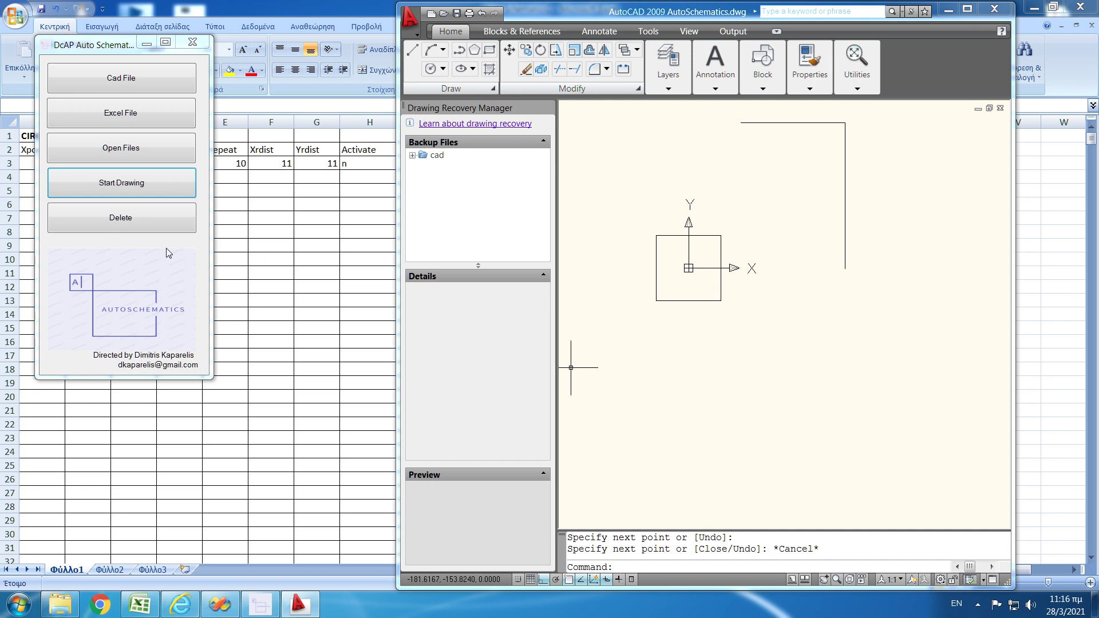
{"action": "left_click", "coordinate": [143, 229]}
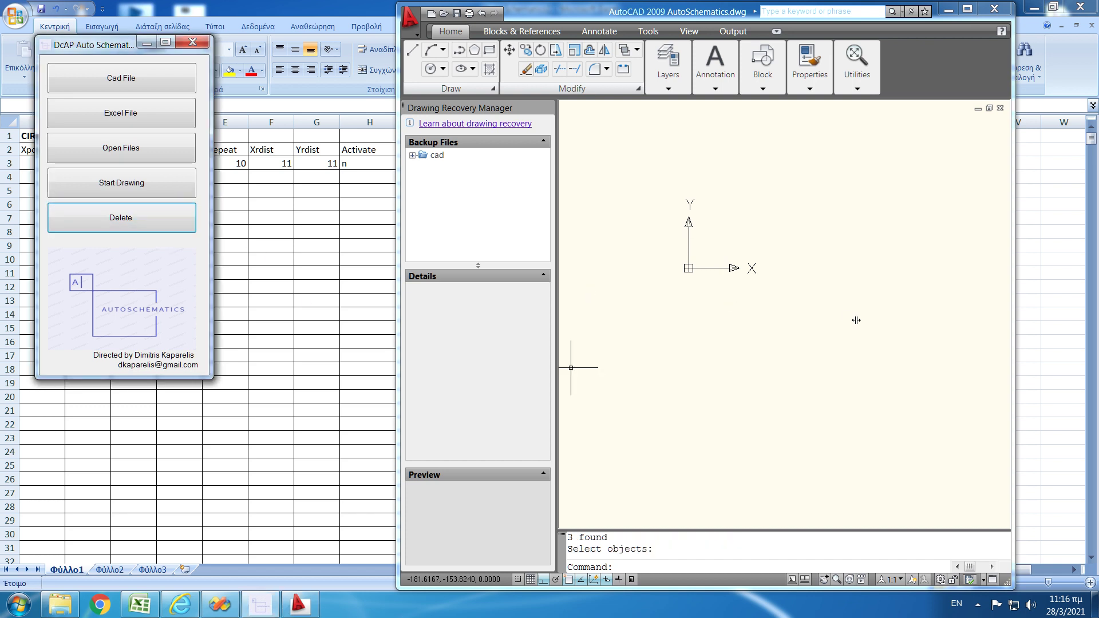
{"action": "left_click", "coordinate": [370, 14]}
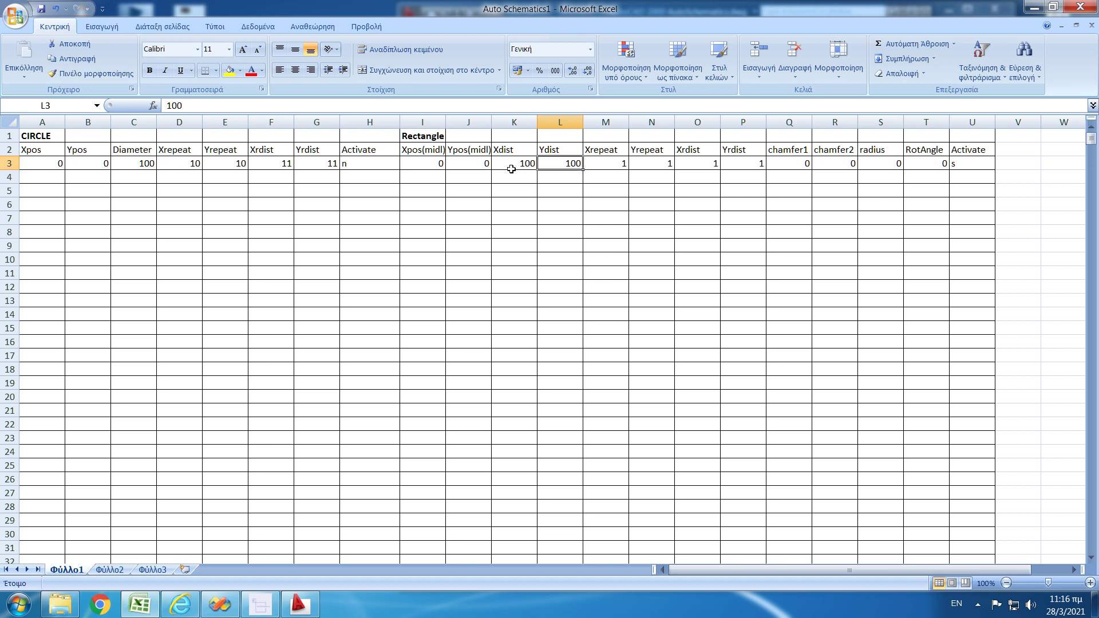
Step: Start a second rectangle row at position -500, 0, size 200×200, with 3 horizontal repeats
{"action": "left_click", "coordinate": [432, 178]}
{"action": "type", "text": "-"}
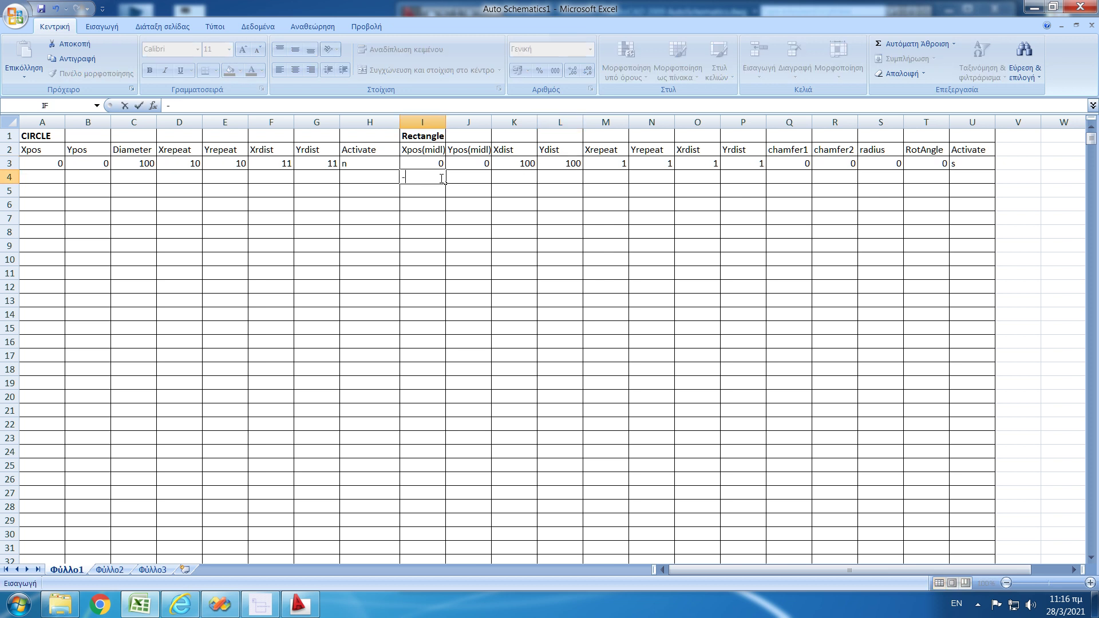
{"action": "type", "text": "500"}
{"action": "key", "text": "Tab"}
{"action": "type", "text": "0"}
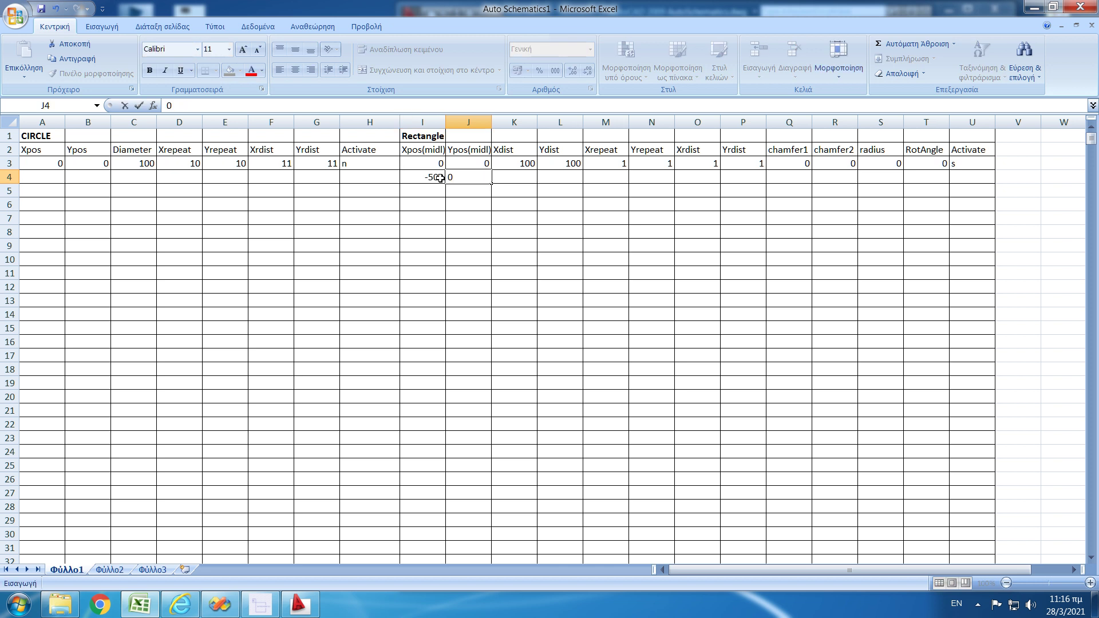
{"action": "key", "text": "Tab"}
{"action": "type", "text": "2"}
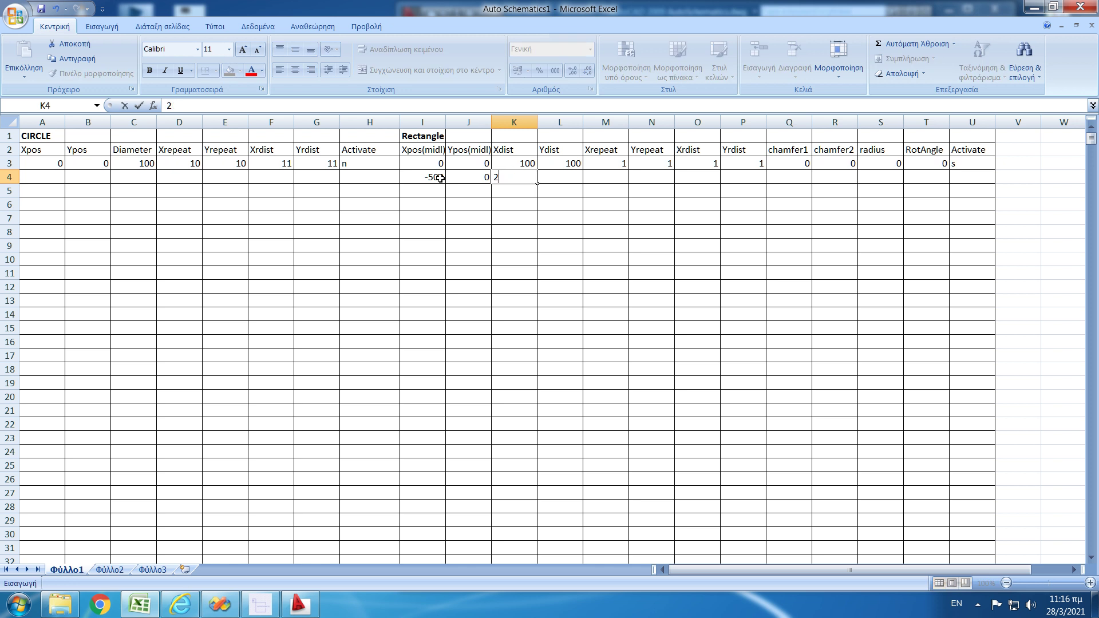
{"action": "type", "text": "00"}
{"action": "key", "text": "Tab"}
{"action": "type", "text": "200"}
{"action": "key", "text": "Tab"}
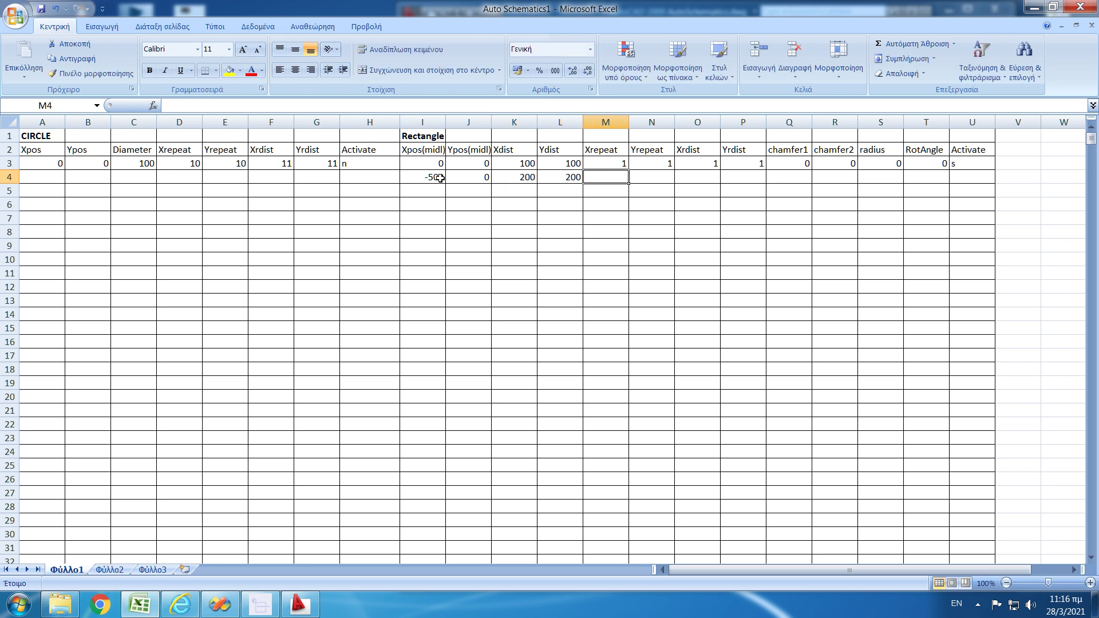
{"action": "type", "text": "3"}
{"action": "key", "text": "Tab"}
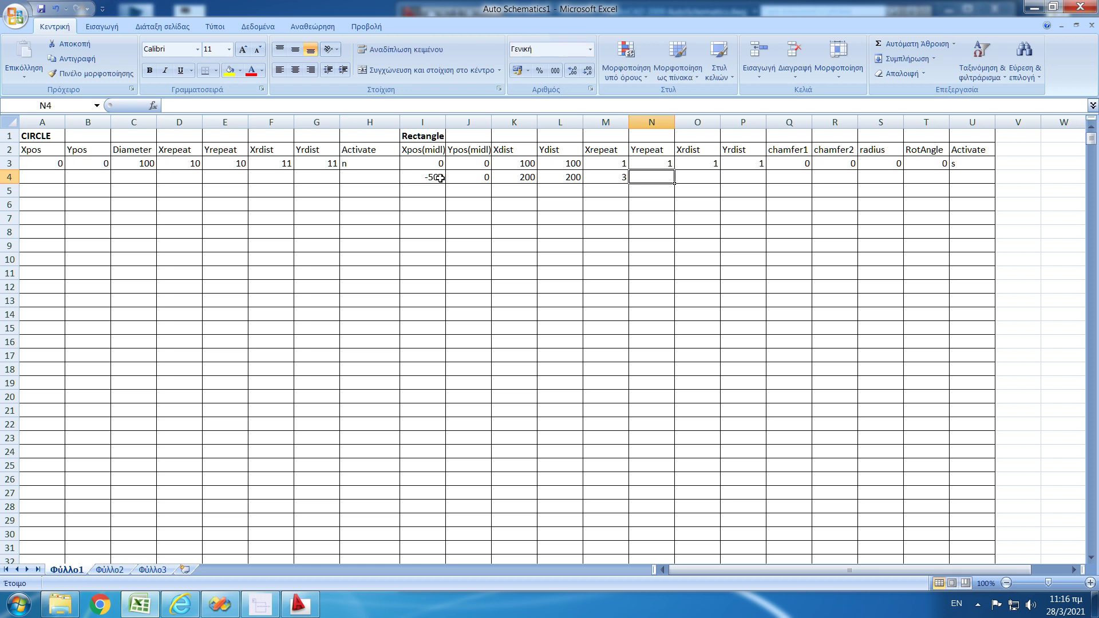
{"action": "type", "text": "0"}
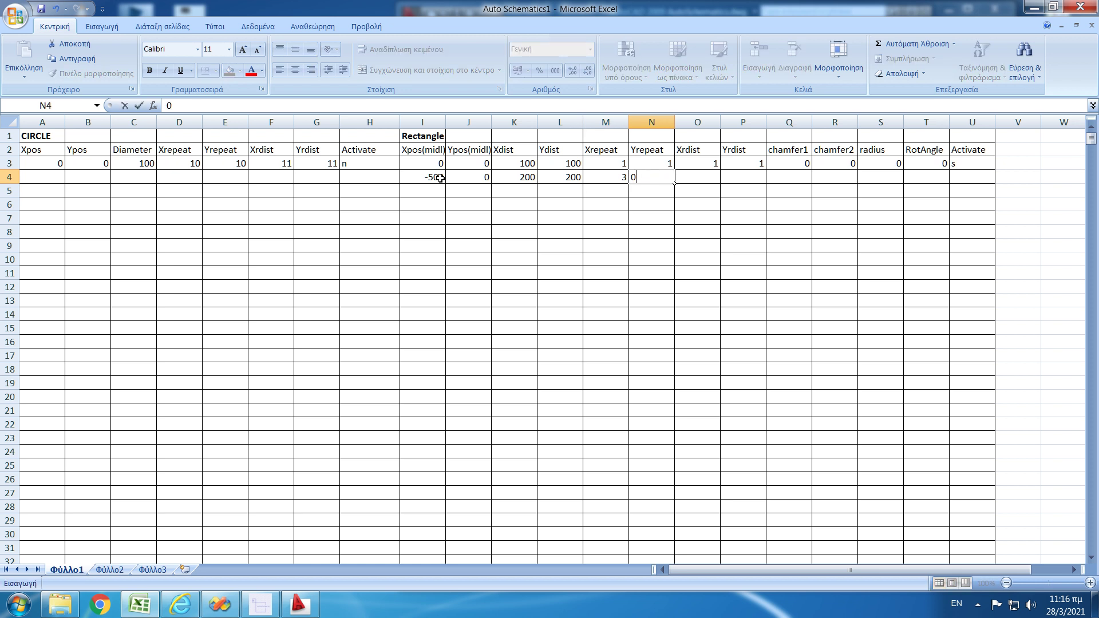
Step: Give the first rectangle 10 vertical repeats spaced 110 apart
{"action": "key", "text": "Up"}
{"action": "type", "text": "10"}
{"action": "key", "text": "Tab"}
{"action": "key", "text": "Tab"}
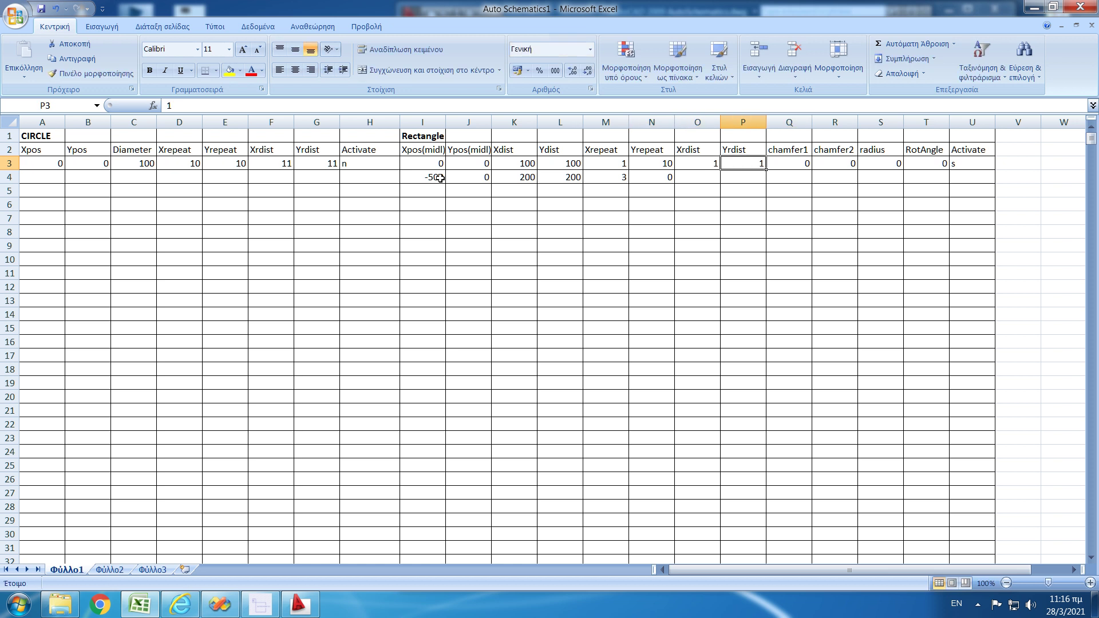
{"action": "type", "text": "110"}
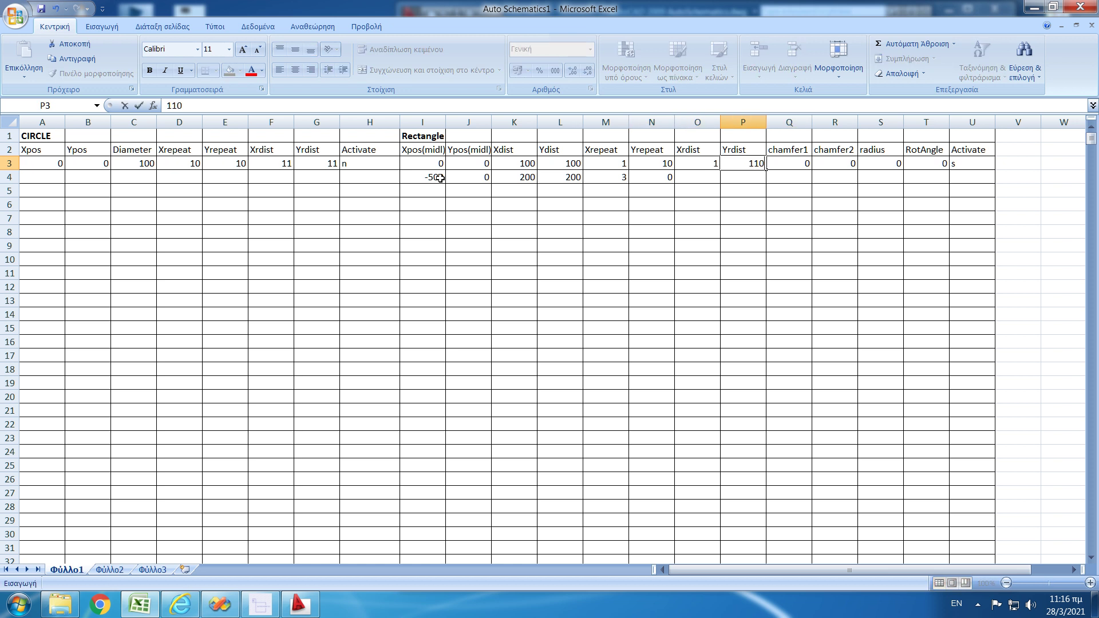
{"action": "key", "text": "Return"}
{"action": "key", "text": "Left"}
{"action": "key", "text": "Right"}
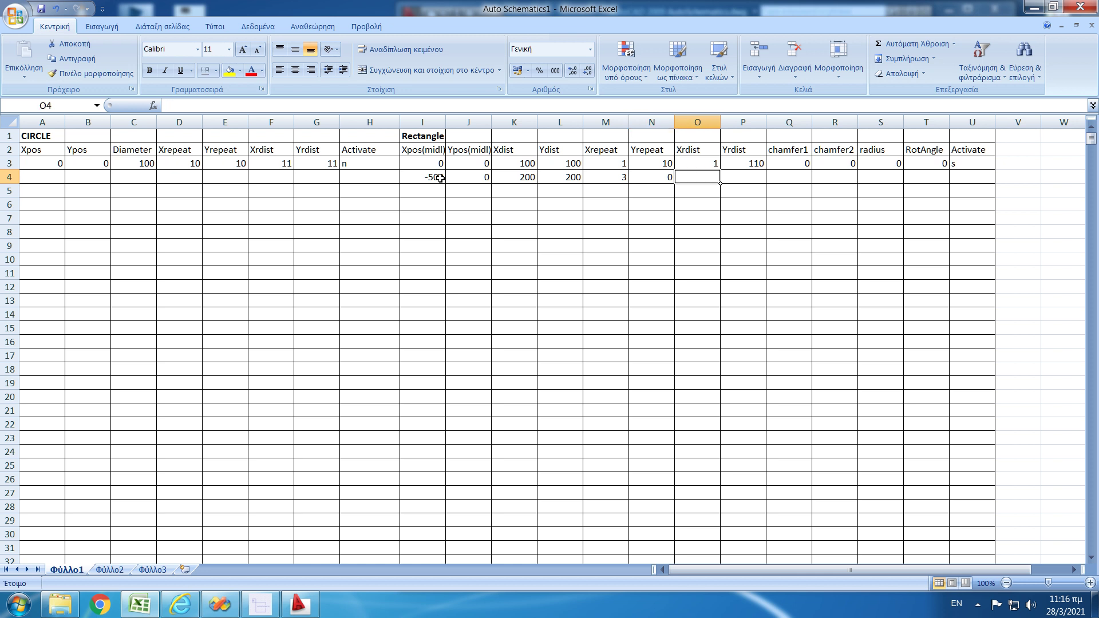
Step: Set the second rectangle's horizontal spacing to 210 and both chamfers to 30
{"action": "type", "text": "21"}
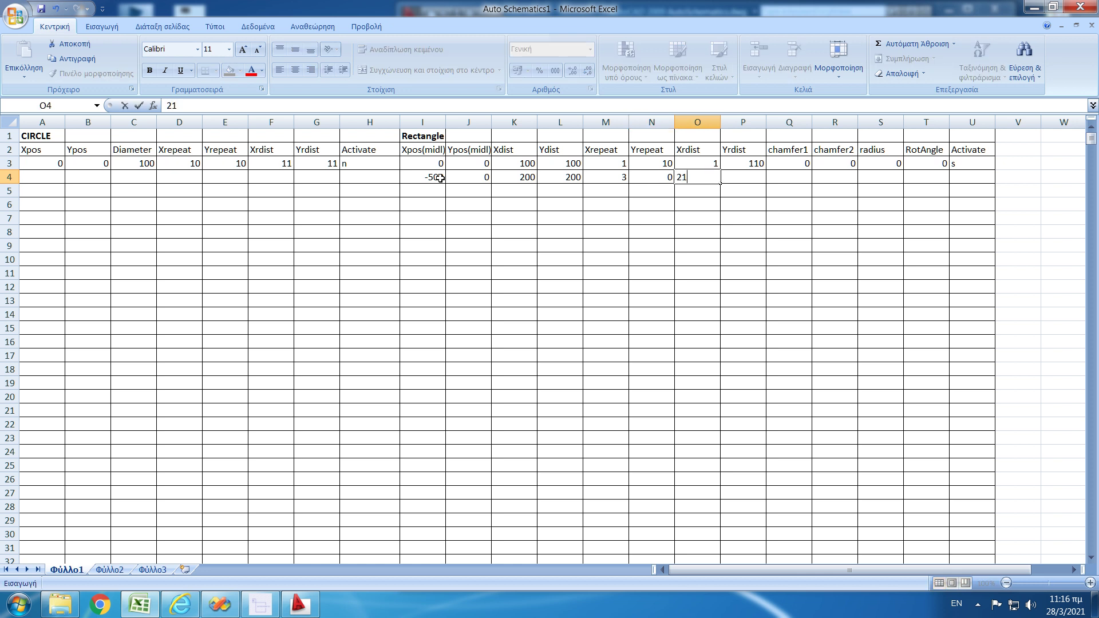
{"action": "type", "text": "0"}
{"action": "key", "text": "Tab"}
{"action": "type", "text": "0"}
{"action": "key", "text": "Tab"}
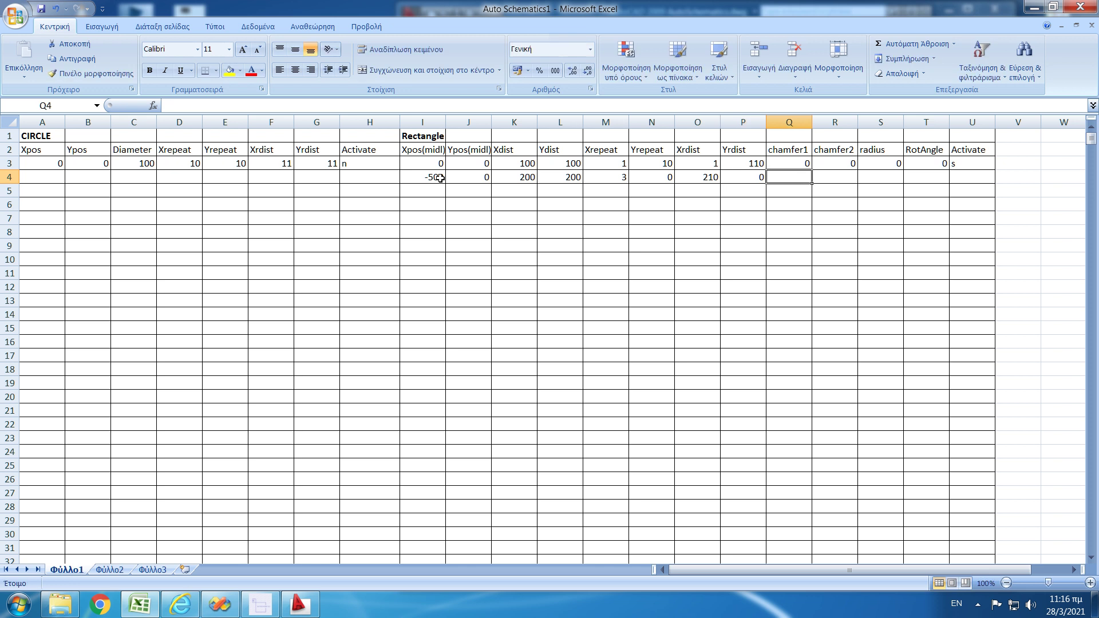
{"action": "key", "text": "Left"}
{"action": "key", "text": "Left"}
{"action": "key", "text": "Left"}
{"action": "key", "text": "Tab"}
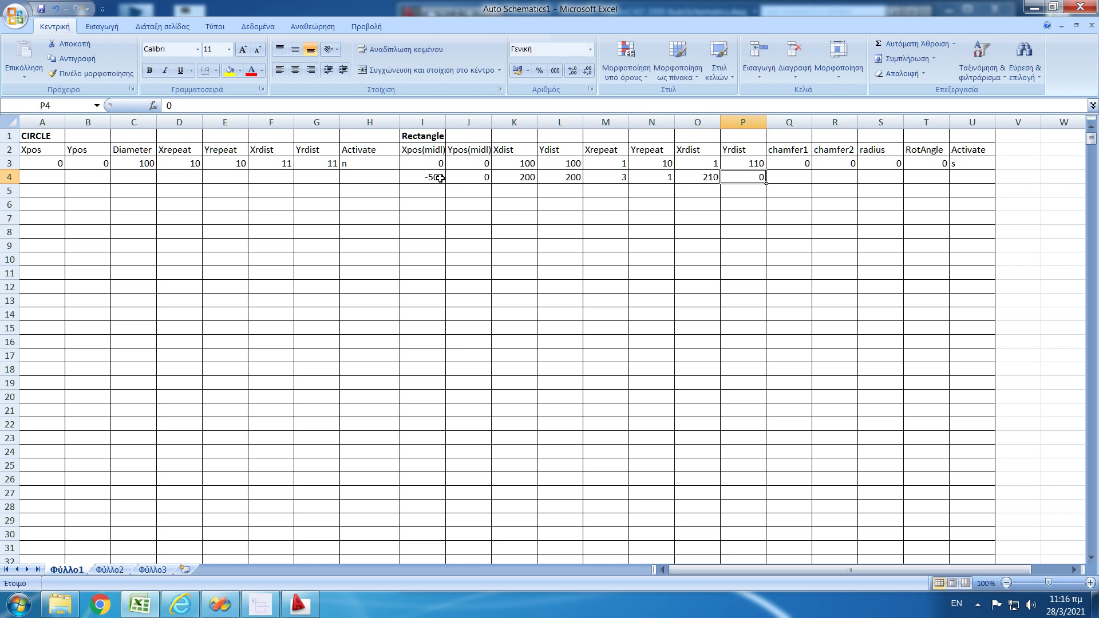
{"action": "key", "text": "Tab"}
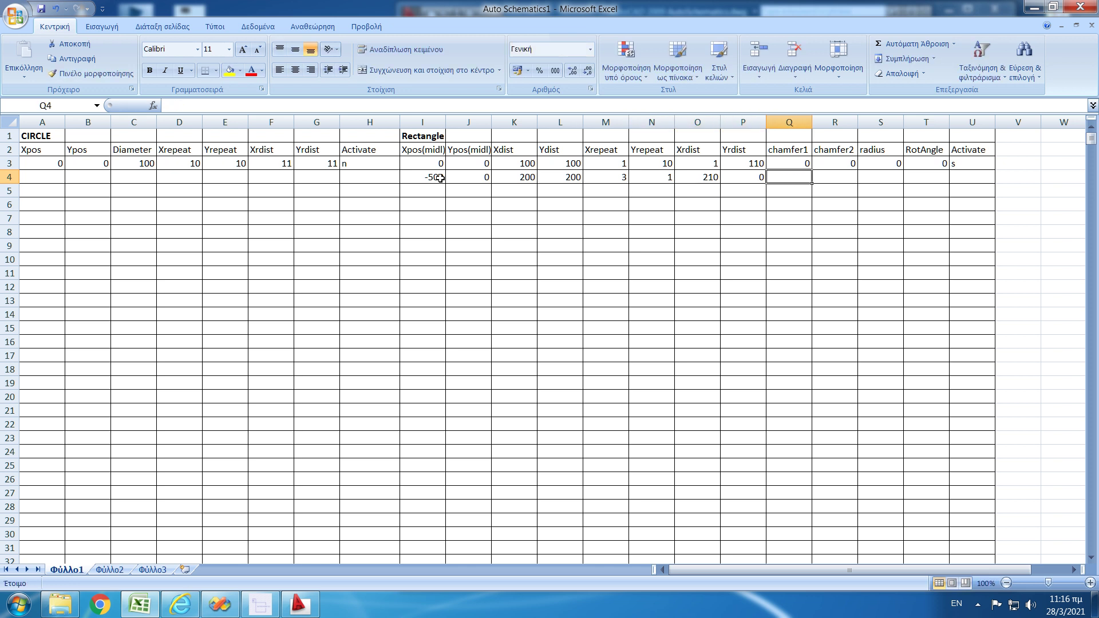
{"action": "type", "text": "30"}
{"action": "key", "text": "Tab"}
{"action": "type", "text": "30"}
{"action": "key", "text": "Tab"}
Step: Set the first rectangle's radius to 25, and the second's rotation to 45 with Activate s
{"action": "key", "text": "Up"}
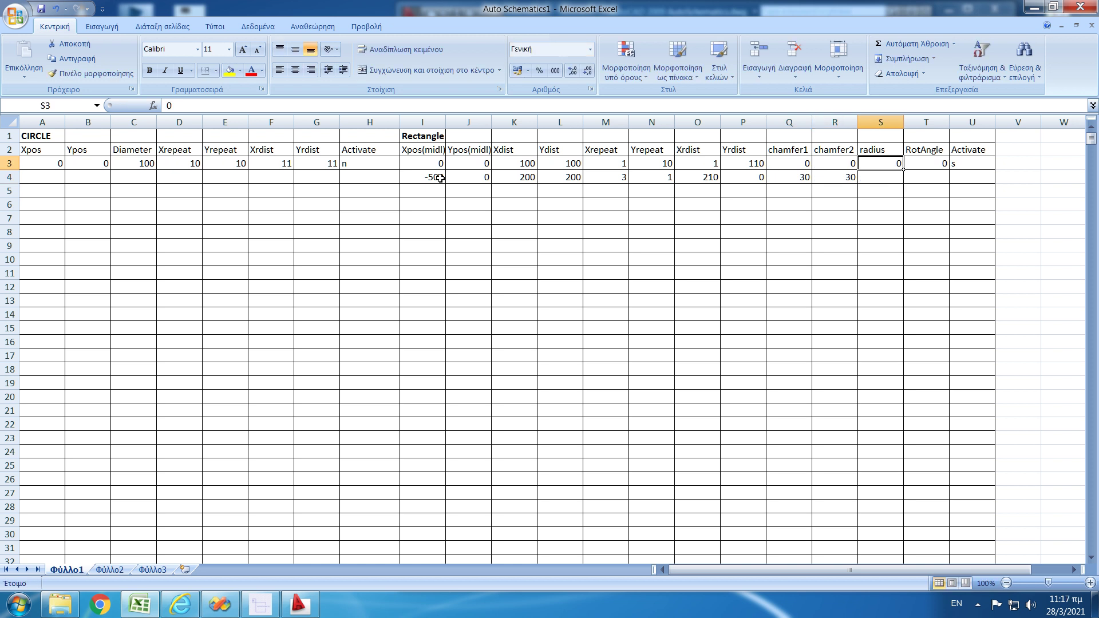
{"action": "type", "text": "25"}
{"action": "key", "text": "Return"}
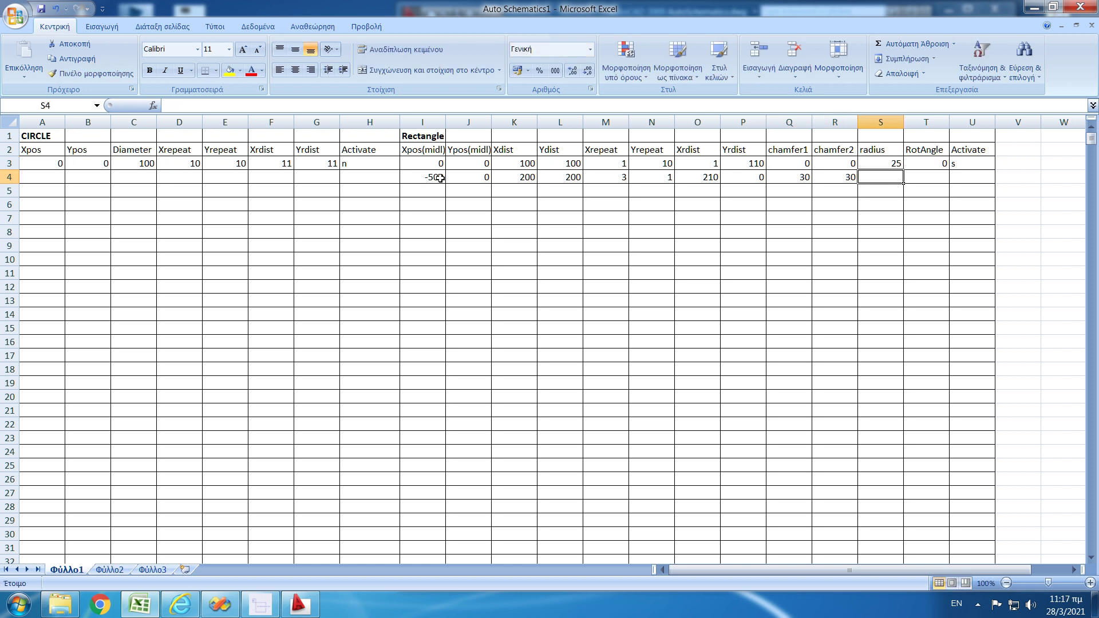
{"action": "type", "text": "0"}
{"action": "key", "text": "Tab"}
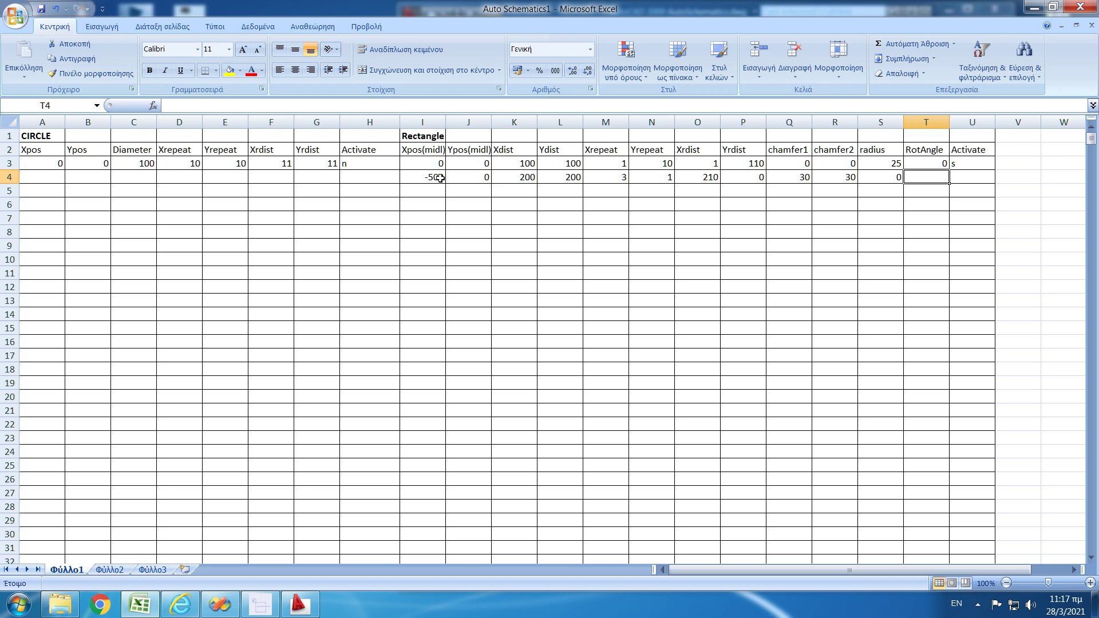
{"action": "type", "text": "45"}
{"action": "key", "text": "Tab"}
{"action": "type", "text": "s"}
{"action": "key", "text": "Up"}
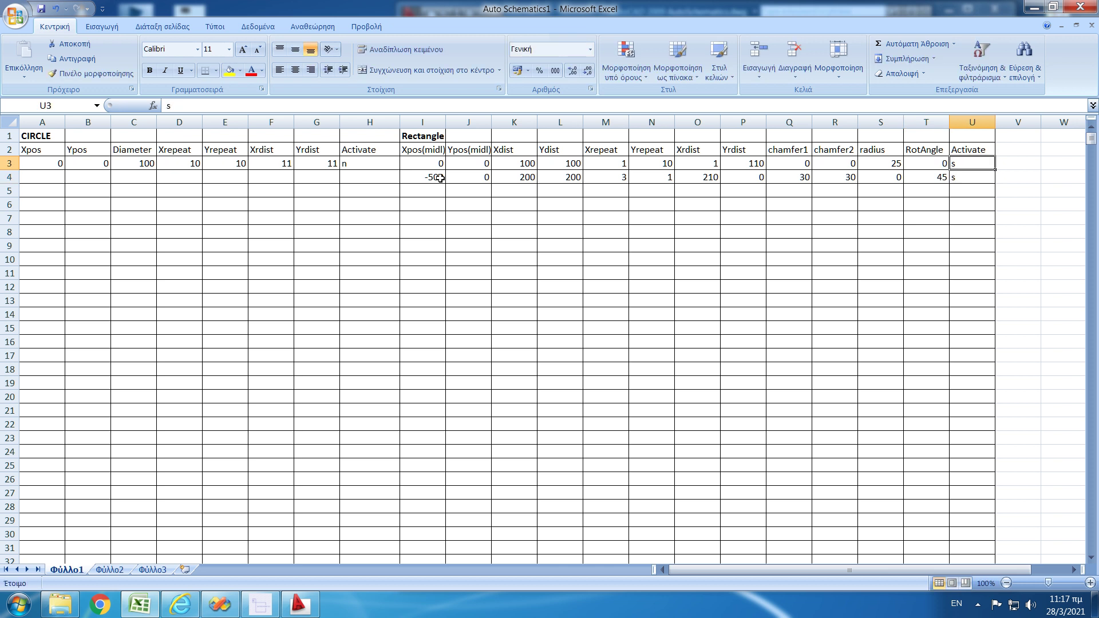
{"action": "key", "text": "Down"}
{"action": "key", "text": "Left"}
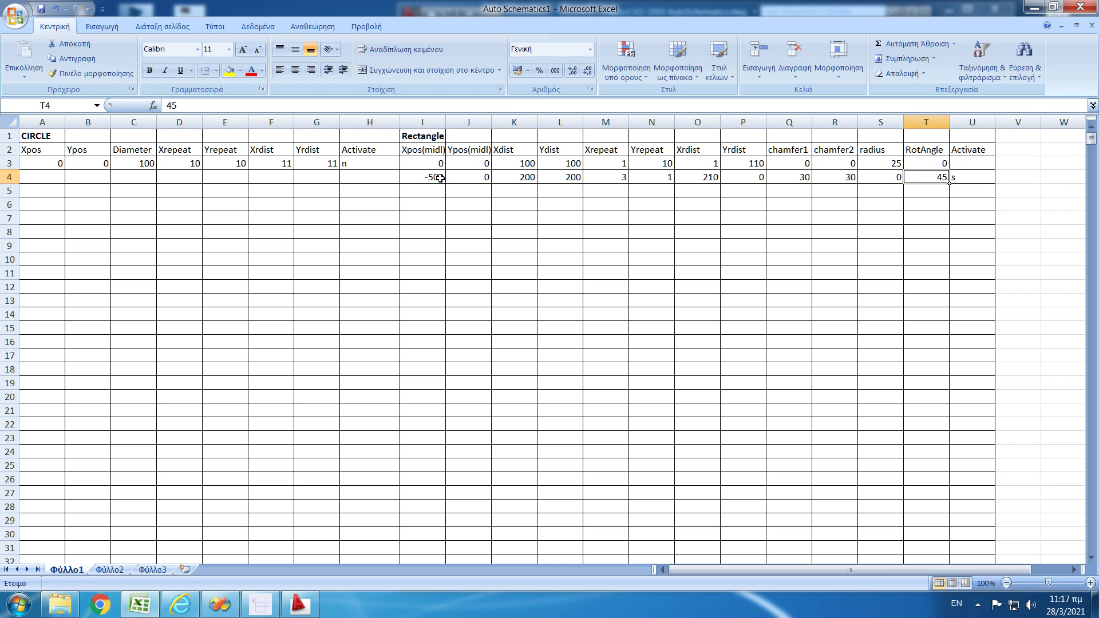
Step: Draw the ten rounded squares and three chamfered 45° rectangles in AutoCAD, inspect, then delete them
{"action": "left_click", "coordinate": [299, 606]}
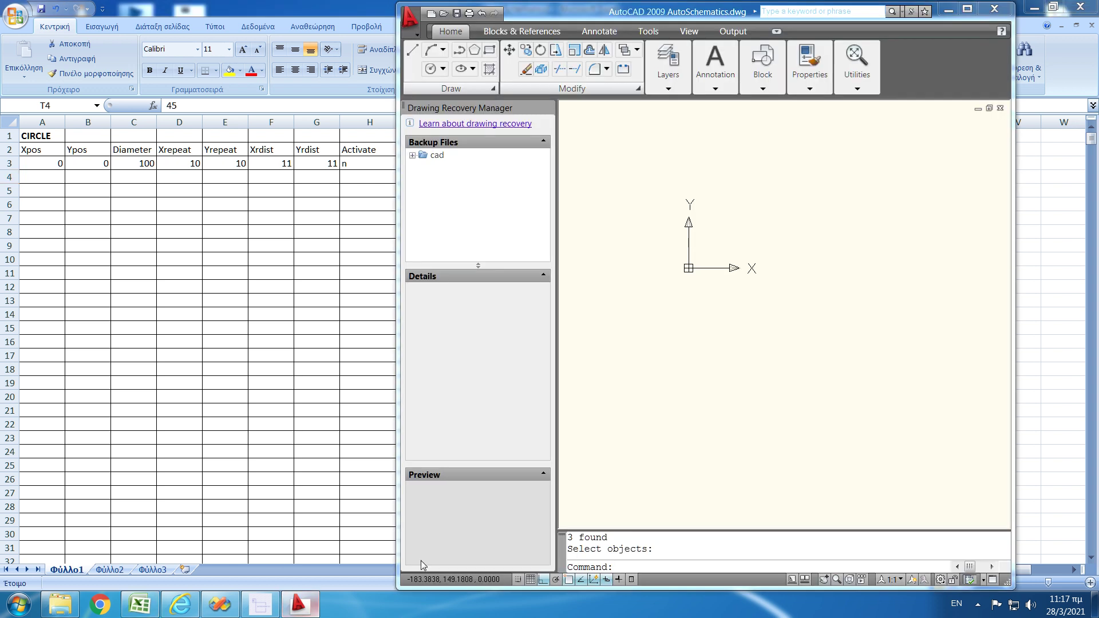
{"action": "left_click", "coordinate": [260, 605]}
{"action": "left_click", "coordinate": [144, 194]}
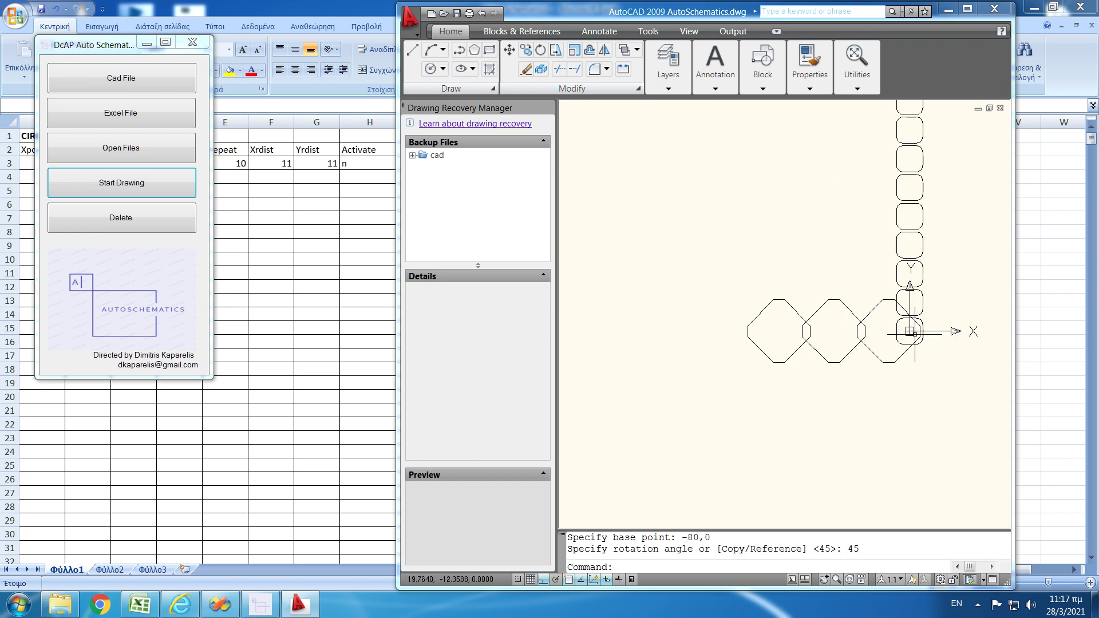
{"action": "scroll", "coordinate": [739, 315], "scroll_direction": "down", "scroll_amount": 5}
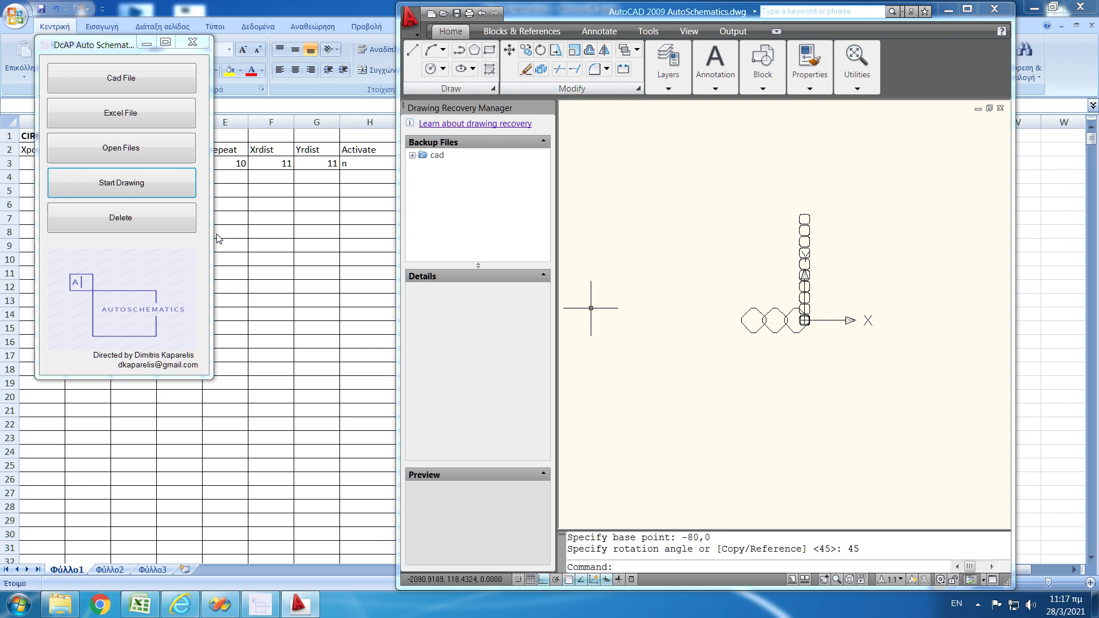
{"action": "left_click", "coordinate": [170, 232]}
Step: Activate the first rectangle row with s in U3 and review its radius and angle
{"action": "left_click", "coordinate": [276, 20]}
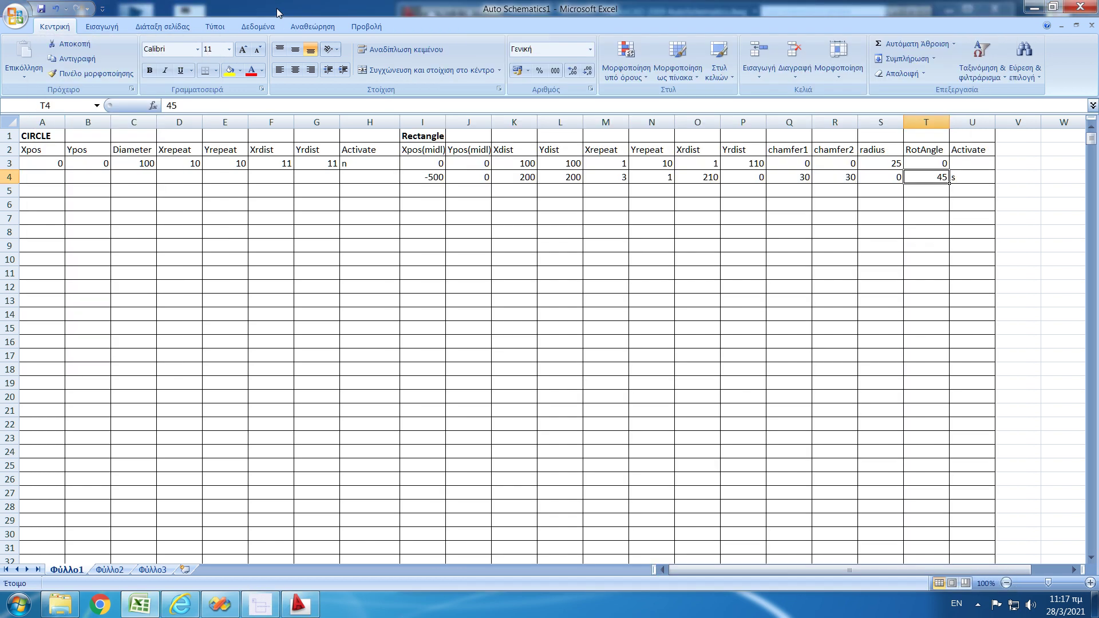
{"action": "left_click", "coordinate": [976, 164]}
{"action": "type", "text": "s"}
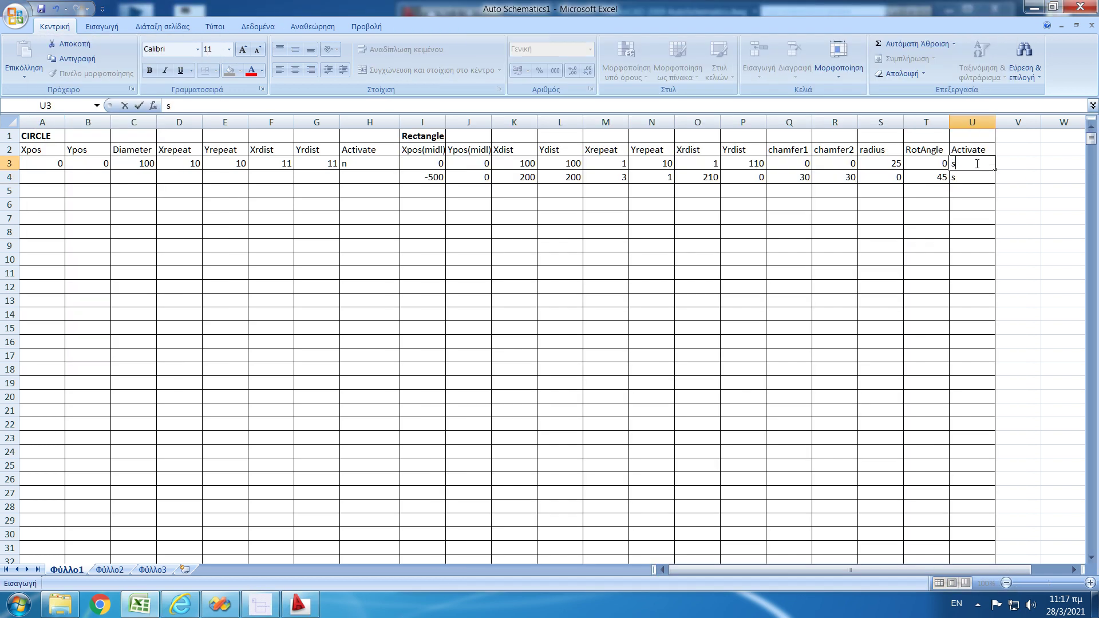
{"action": "key", "text": "Return"}
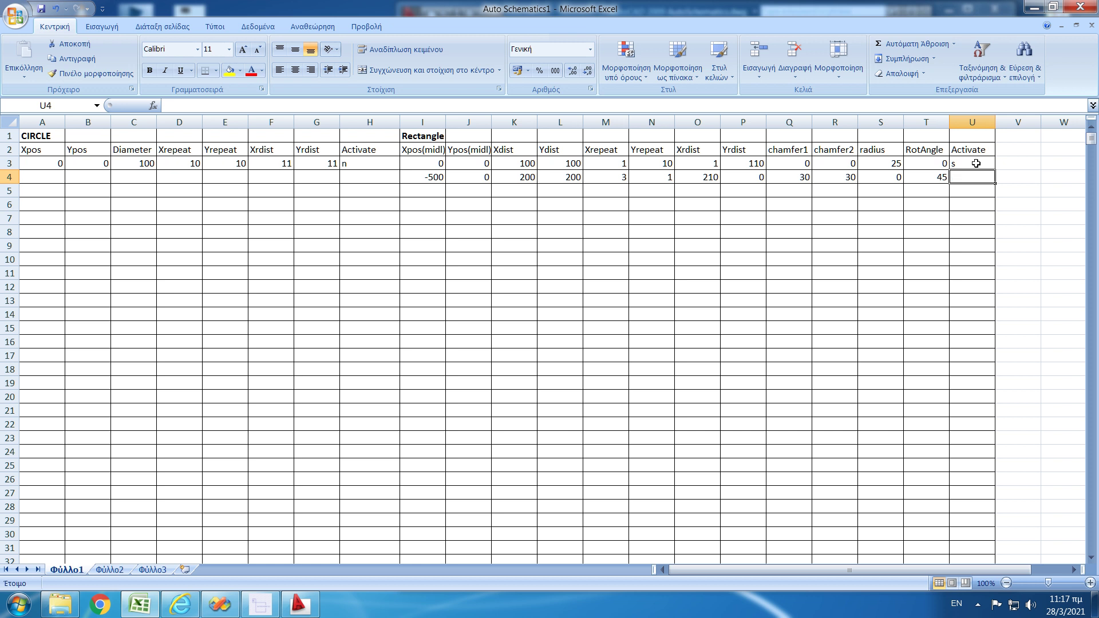
{"action": "key", "text": "Up"}
{"action": "key", "text": "Left"}
{"action": "key", "text": "Left"}
{"action": "key", "text": "Left"}
{"action": "key", "text": "Left"}
{"action": "key", "text": "Left"}
{"action": "key", "text": "Left"}
{"action": "key", "text": "Left"}
{"action": "key", "text": "Right"}
{"action": "key", "text": "Right"}
{"action": "key", "text": "Right"}
{"action": "key", "text": "Right"}
{"action": "key", "text": "Right"}
{"action": "key", "text": "Right"}
{"action": "key", "text": "Right"}
{"action": "key", "text": "Left"}
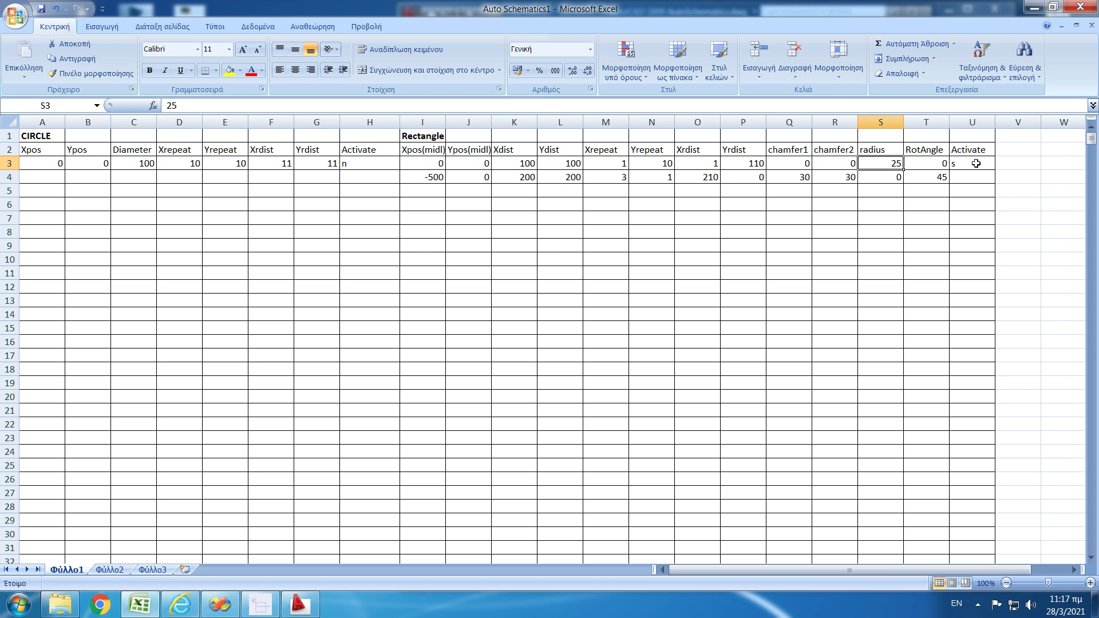
{"action": "key", "text": "Right"}
{"action": "key", "text": "Left"}
{"action": "key", "text": "Left"}
{"action": "key", "text": "Left"}
{"action": "key", "text": "Left"}
Step: Activate the circle row with s in H3 and set its diameter to 80
{"action": "key", "text": "Left"}
{"action": "key", "text": "Right"}
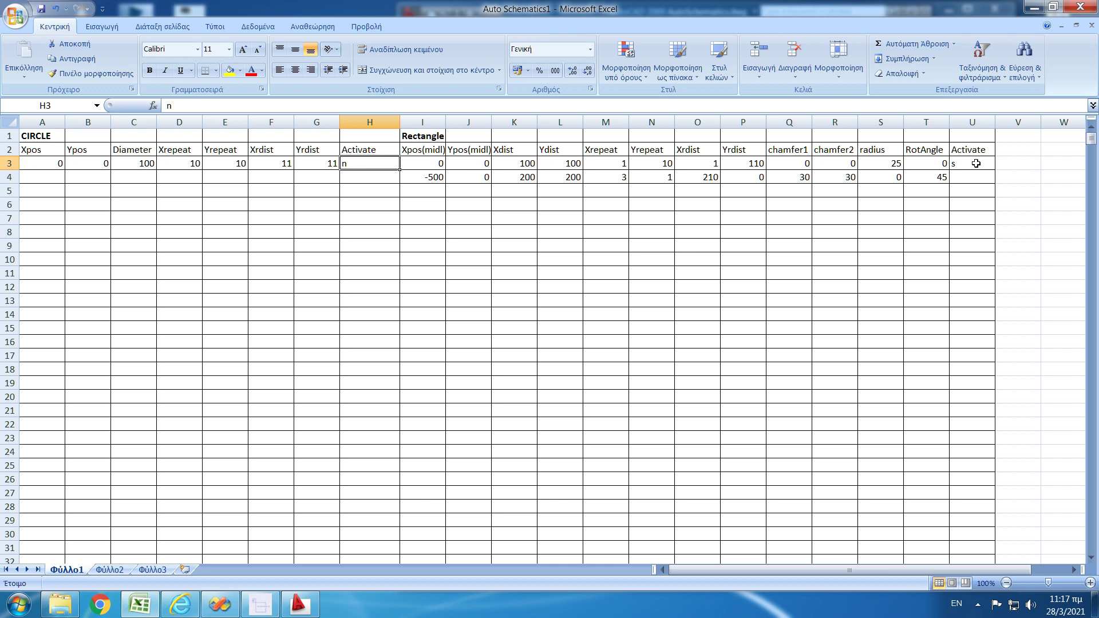
{"action": "type", "text": "s"}
{"action": "key", "text": "Left"}
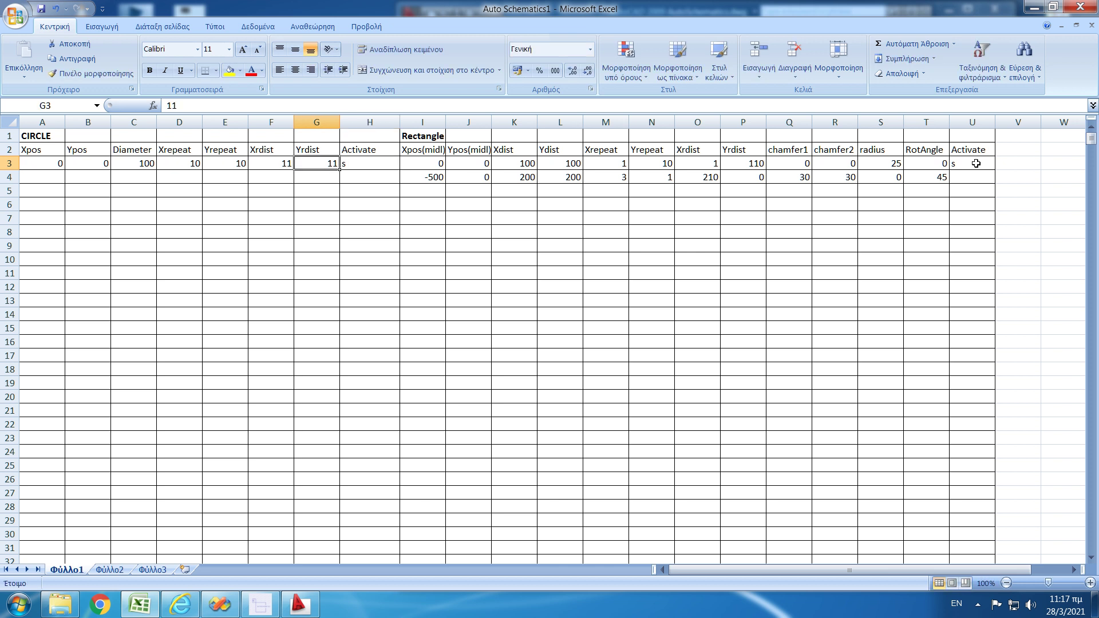
{"action": "key", "text": "Home"}
{"action": "key", "text": "Right"}
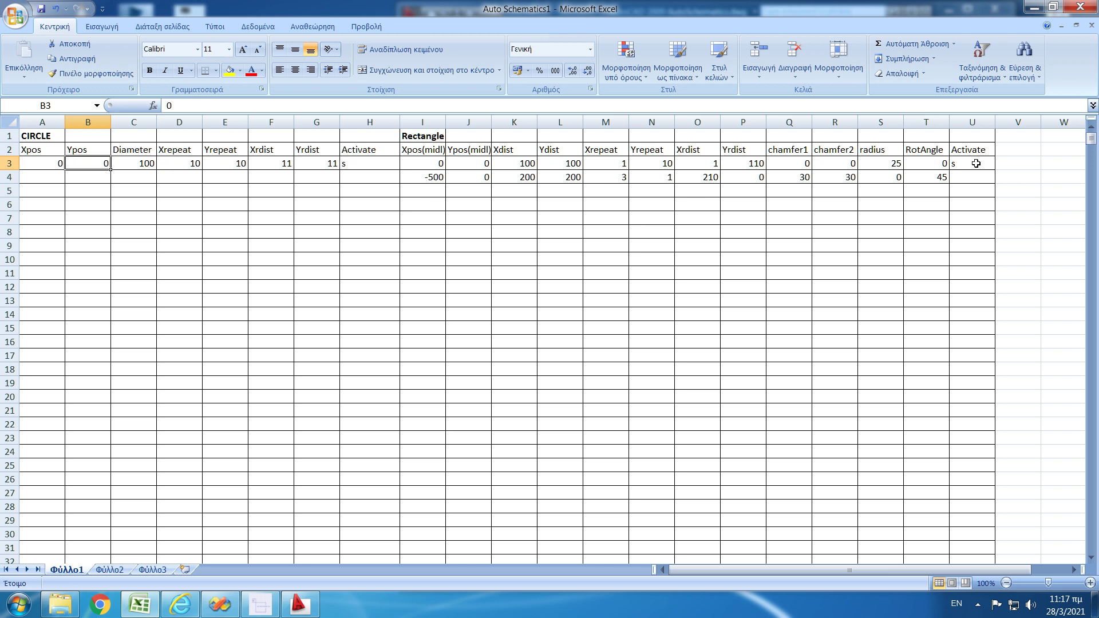
{"action": "key", "text": "Right"}
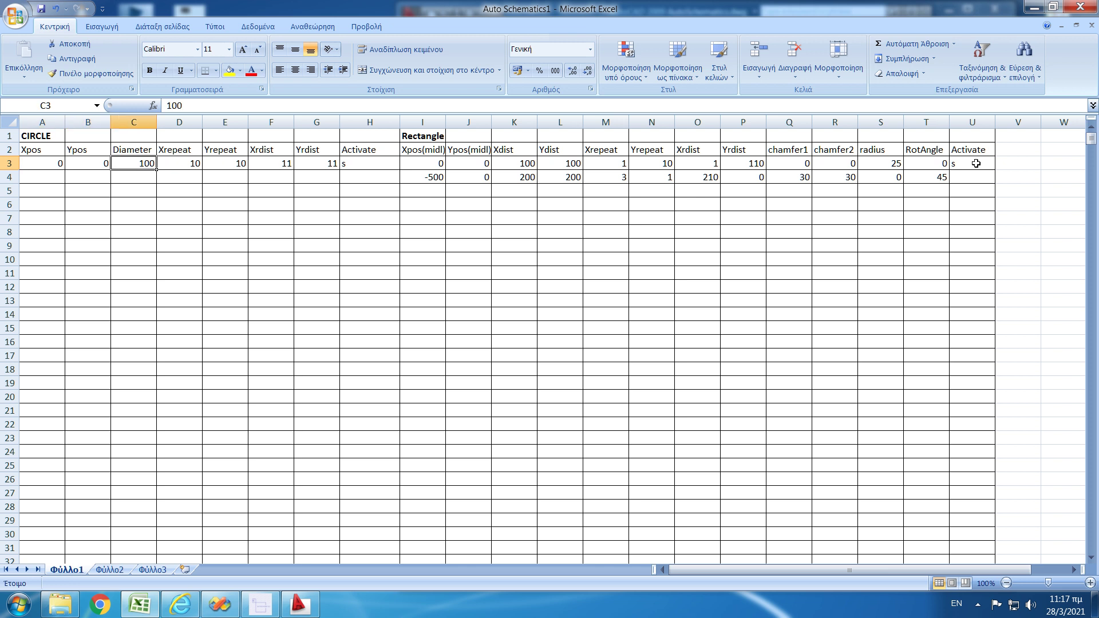
{"action": "type", "text": "80"}
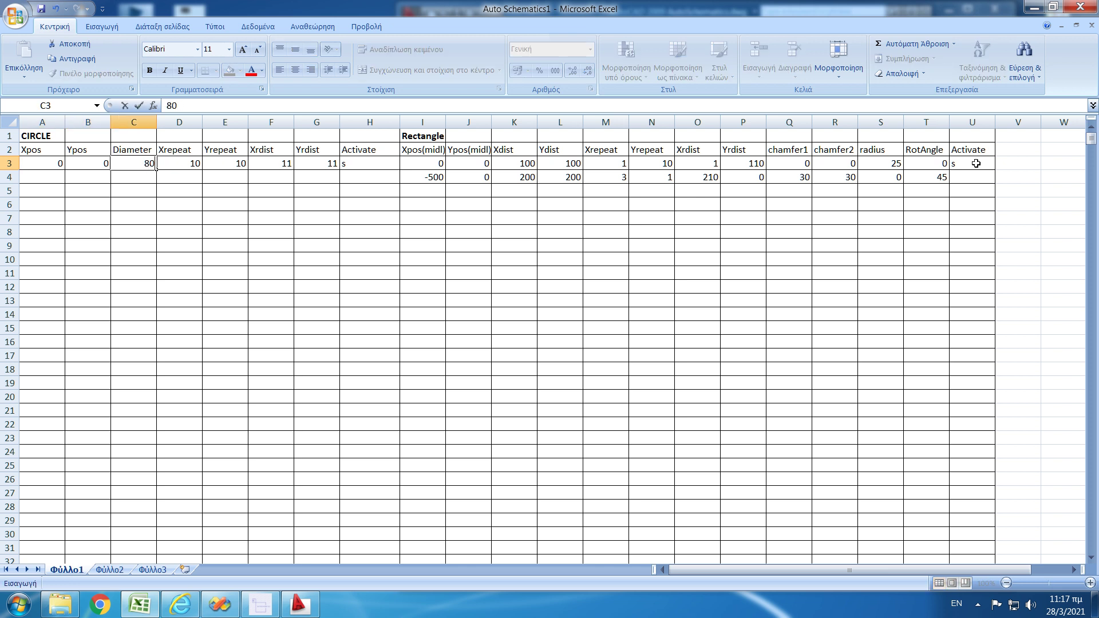
{"action": "key", "text": "Right"}
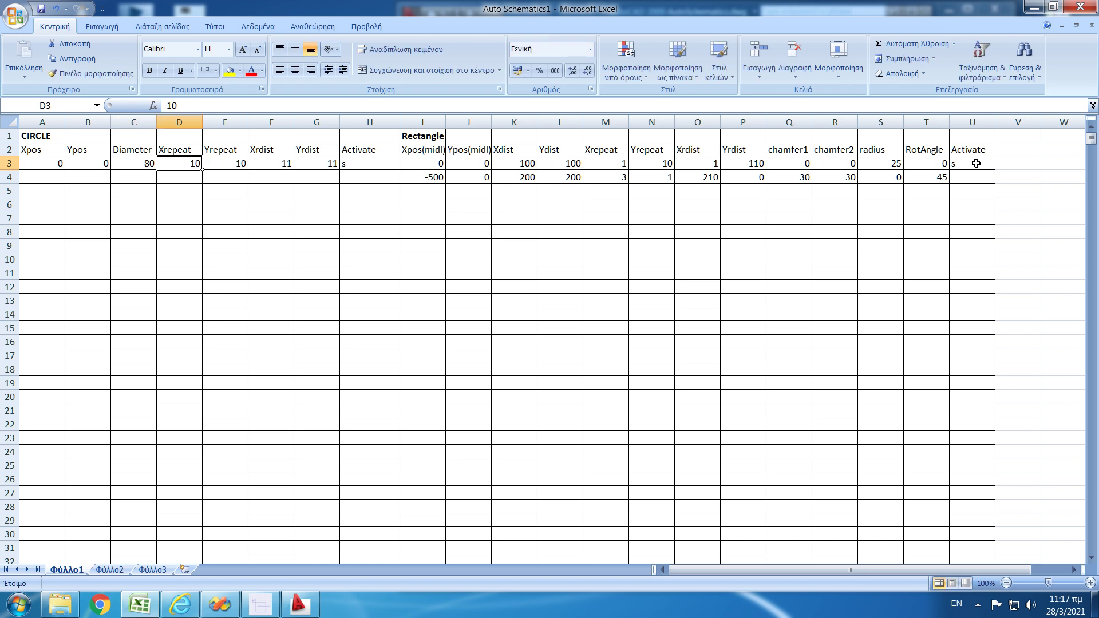
Step: Set the circle row's Xrepeat to 1, Xrdist to 1 and Yrdist to 110
{"action": "type", "text": "1"}
{"action": "key", "text": "Return"}
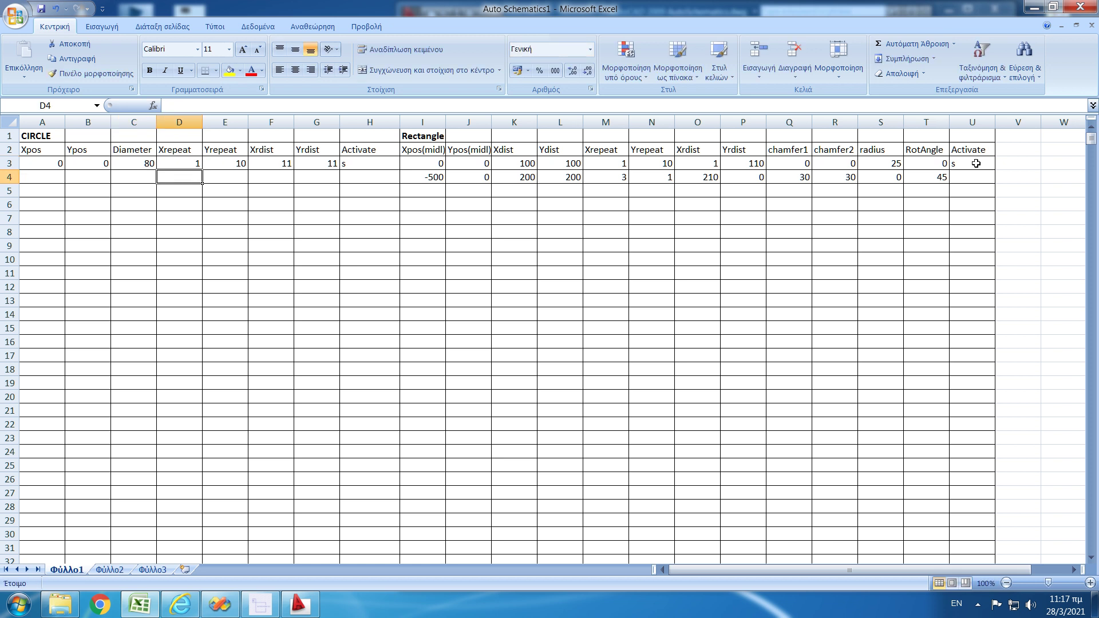
{"action": "key", "text": "Up"}
{"action": "key", "text": "Right"}
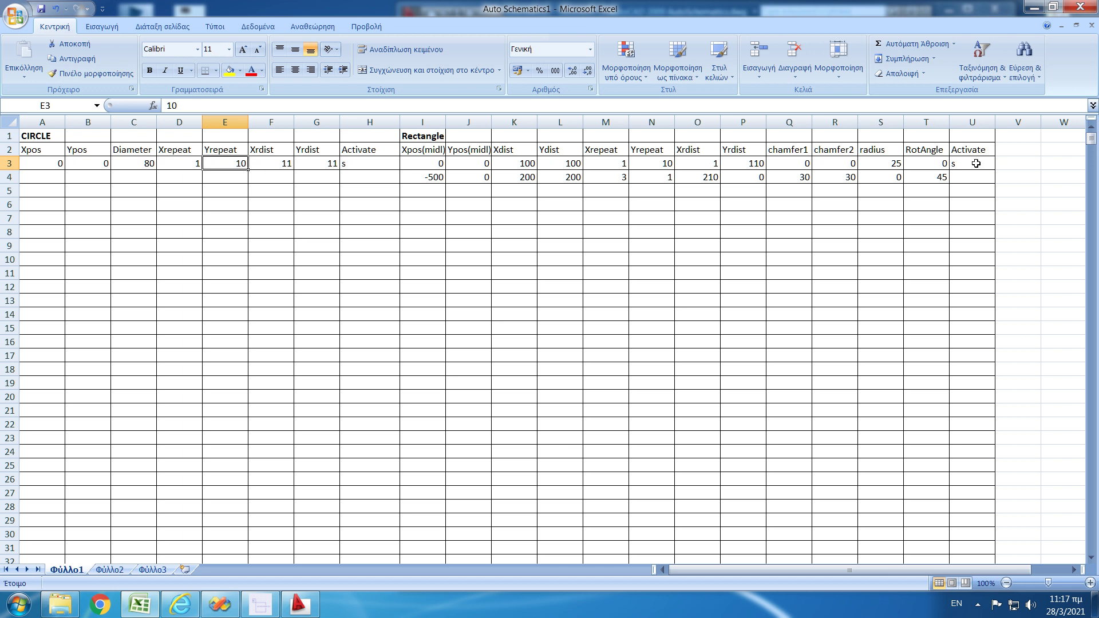
{"action": "key", "text": "Right"}
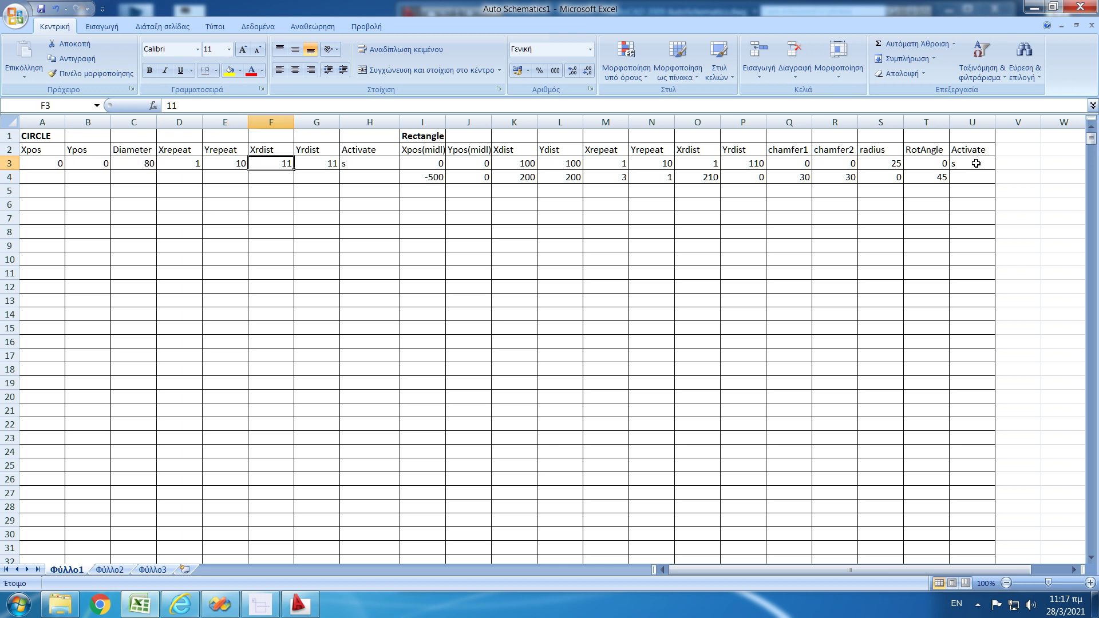
{"action": "type", "text": "1"}
{"action": "key", "text": "Right"}
{"action": "type", "text": "11"}
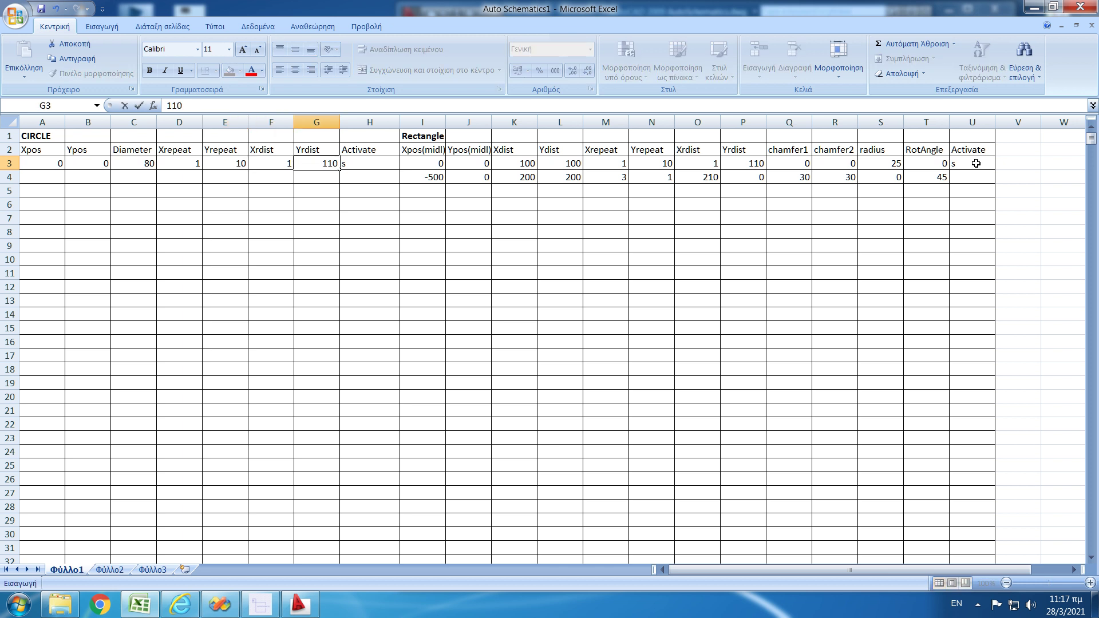
{"action": "key", "text": "Right"}
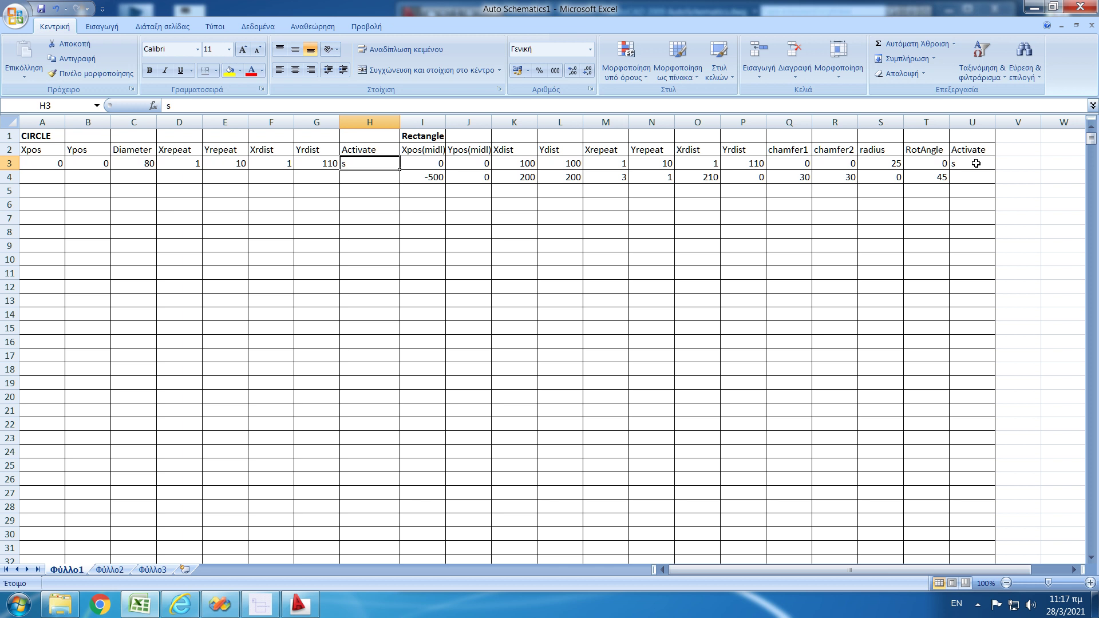
{"action": "key", "text": "Down"}
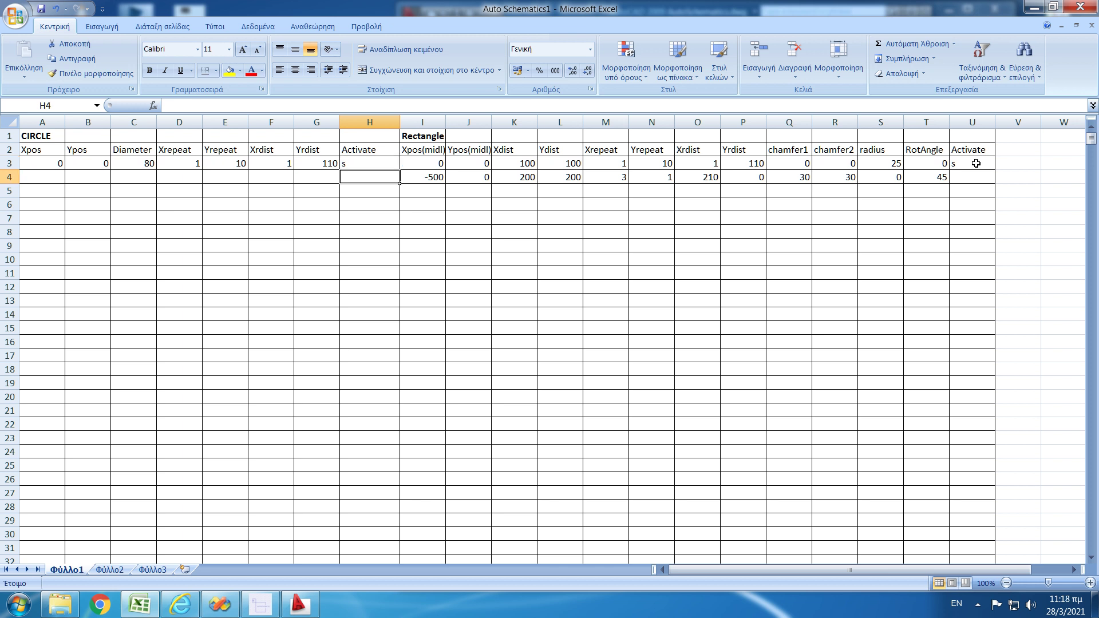
Step: Draw the column of ten circles inside rounded squares in AutoCAD, inspect it, then delete it
{"action": "left_click", "coordinate": [299, 604]}
{"action": "left_click", "coordinate": [265, 595]}
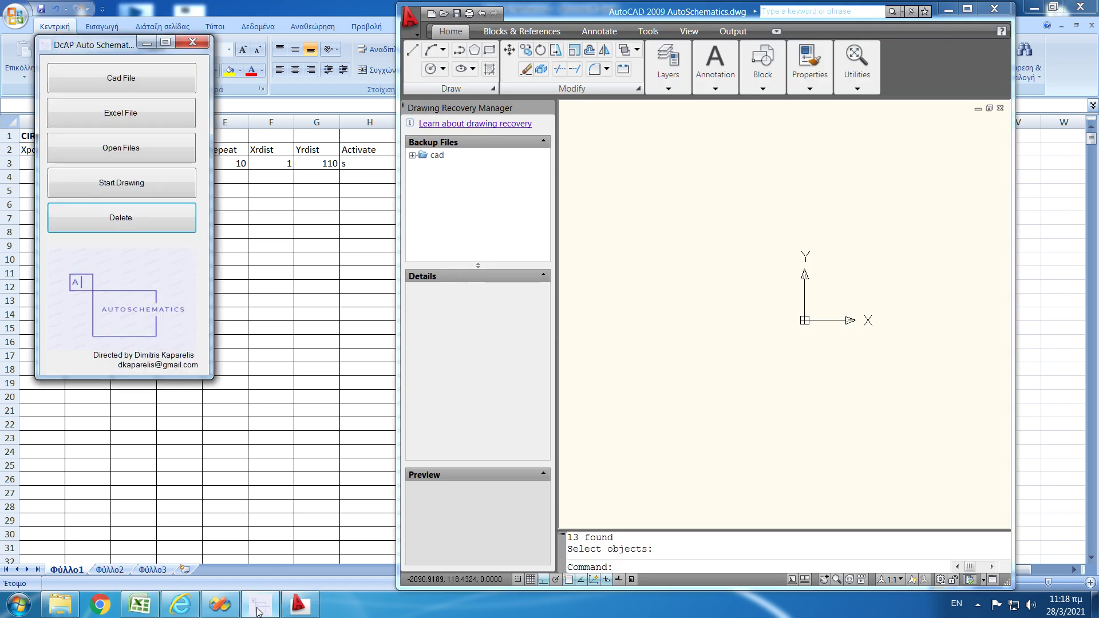
{"action": "left_click", "coordinate": [118, 193]}
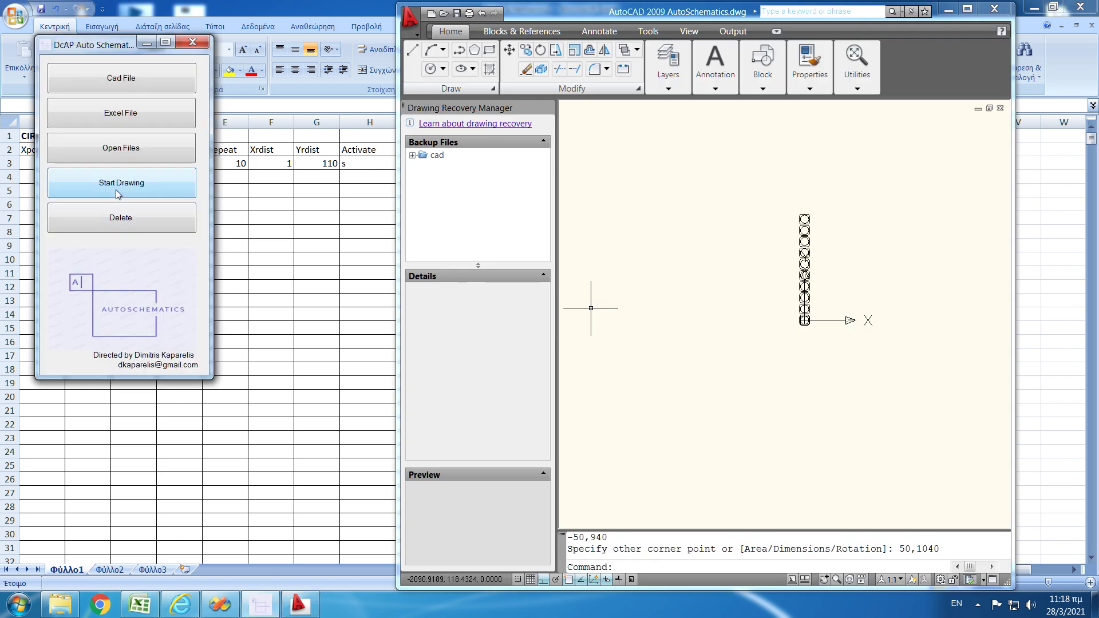
{"action": "scroll", "coordinate": [800, 314], "scroll_direction": "up", "scroll_amount": 5}
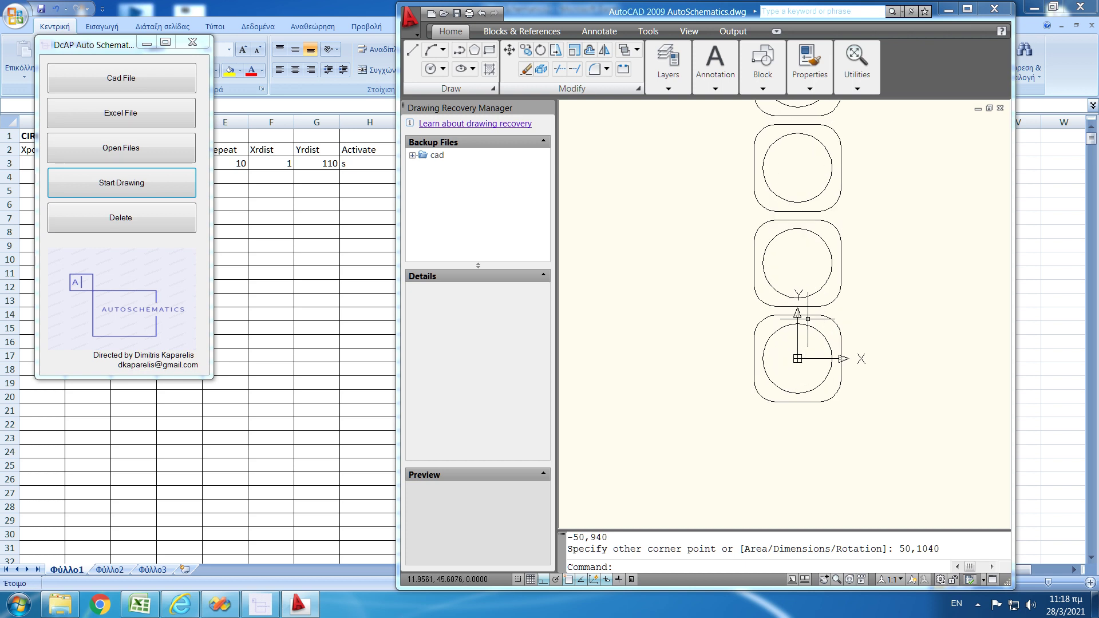
{"action": "scroll", "coordinate": [775, 351], "scroll_direction": "down", "scroll_amount": 2}
{"action": "scroll", "coordinate": [761, 346], "scroll_direction": "up", "scroll_amount": 2}
{"action": "scroll", "coordinate": [760, 346], "scroll_direction": "up", "scroll_amount": 2}
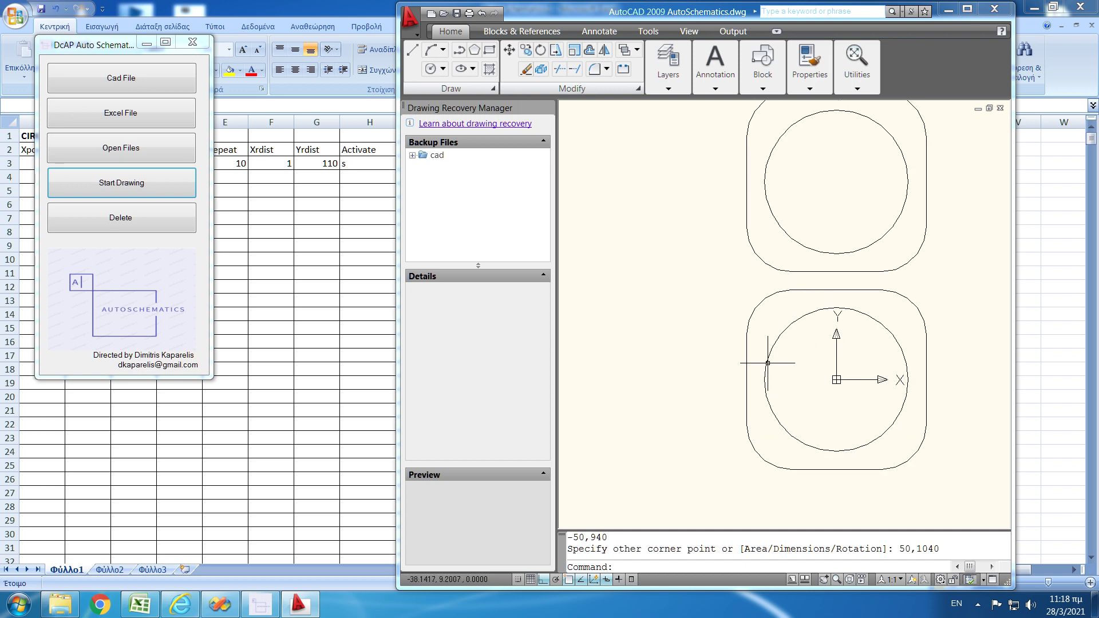
{"action": "scroll", "coordinate": [669, 331], "scroll_direction": "down", "scroll_amount": 5}
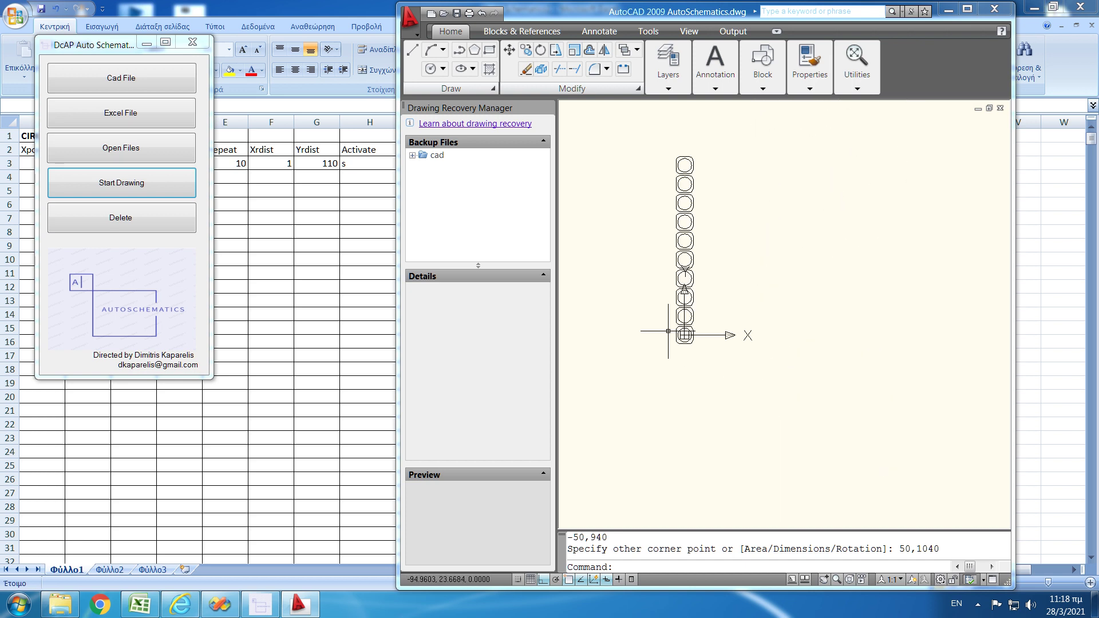
{"action": "left_click", "coordinate": [122, 223]}
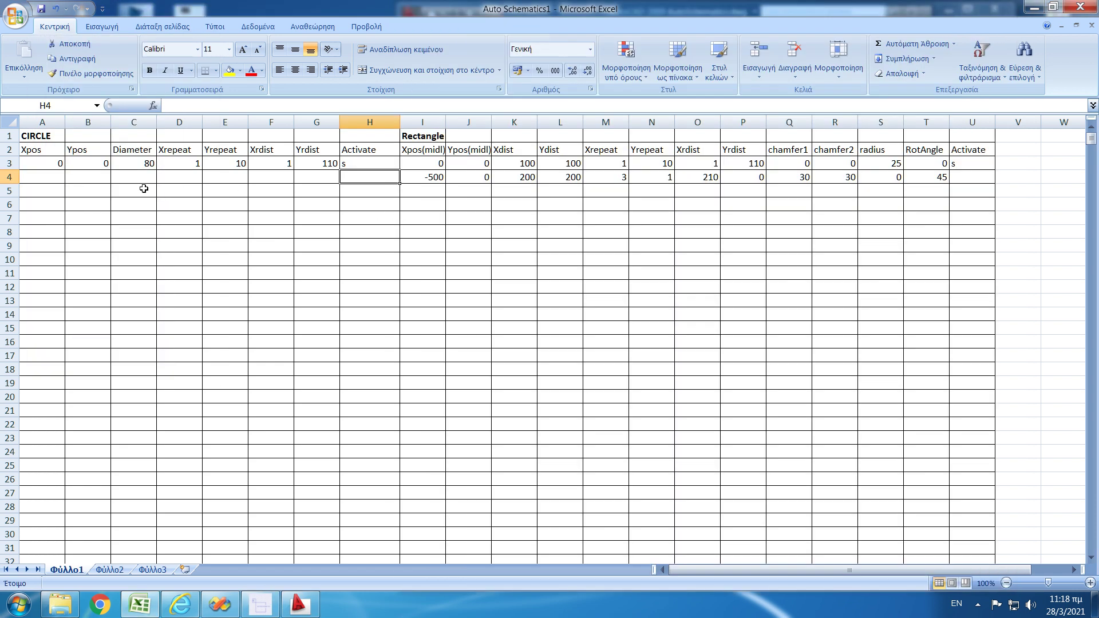
Step: Set the circle row's Xrepeat in D3 to 8 and its Xrdist to 80
{"action": "left_click", "coordinate": [181, 161]}
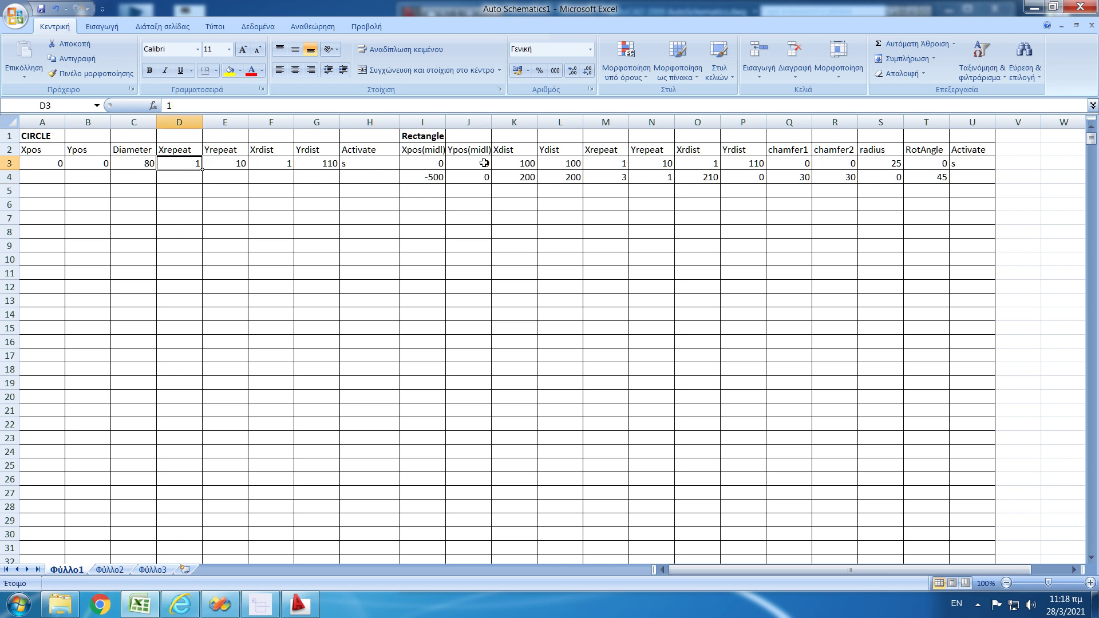
{"action": "type", "text": "8"}
{"action": "key", "text": "Tab"}
{"action": "key", "text": "Tab"}
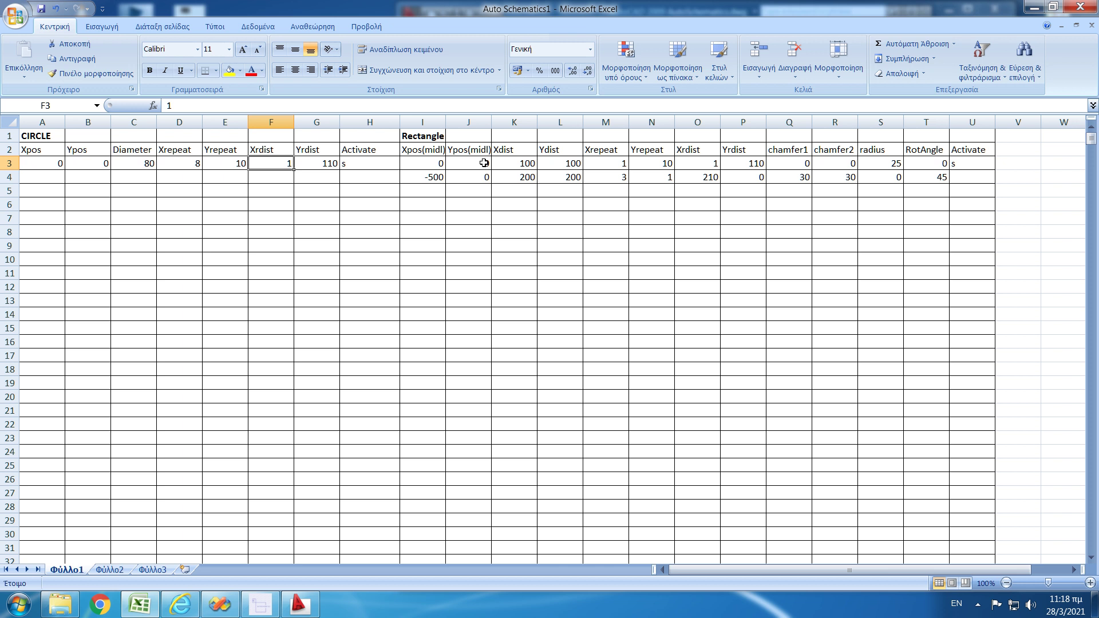
{"action": "type", "text": "80"}
{"action": "key", "text": "Tab"}
{"action": "key", "text": "Down"}
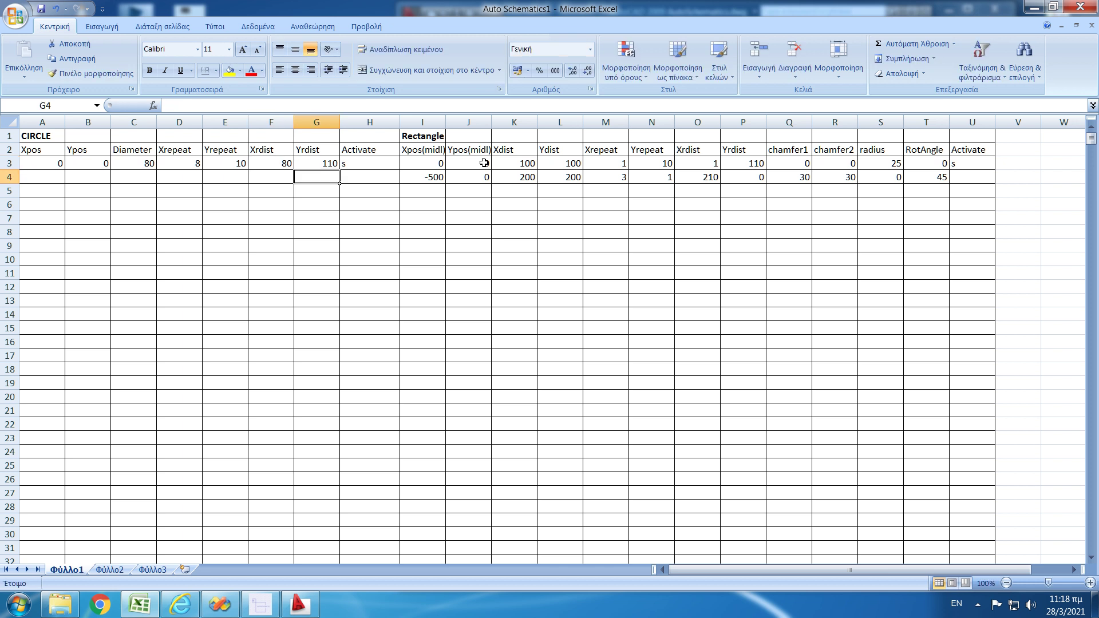
Step: Generate the perforation circle grid in AutoCAD with AutoSchematics and zoom to inspect it
{"action": "left_click", "coordinate": [298, 604]}
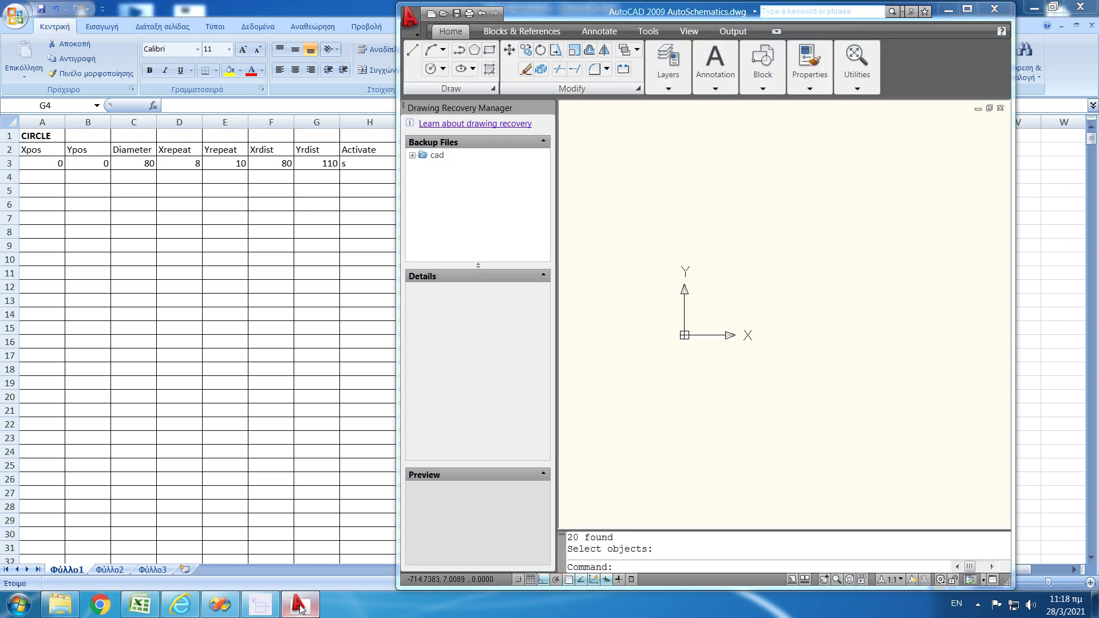
{"action": "left_click", "coordinate": [254, 603]}
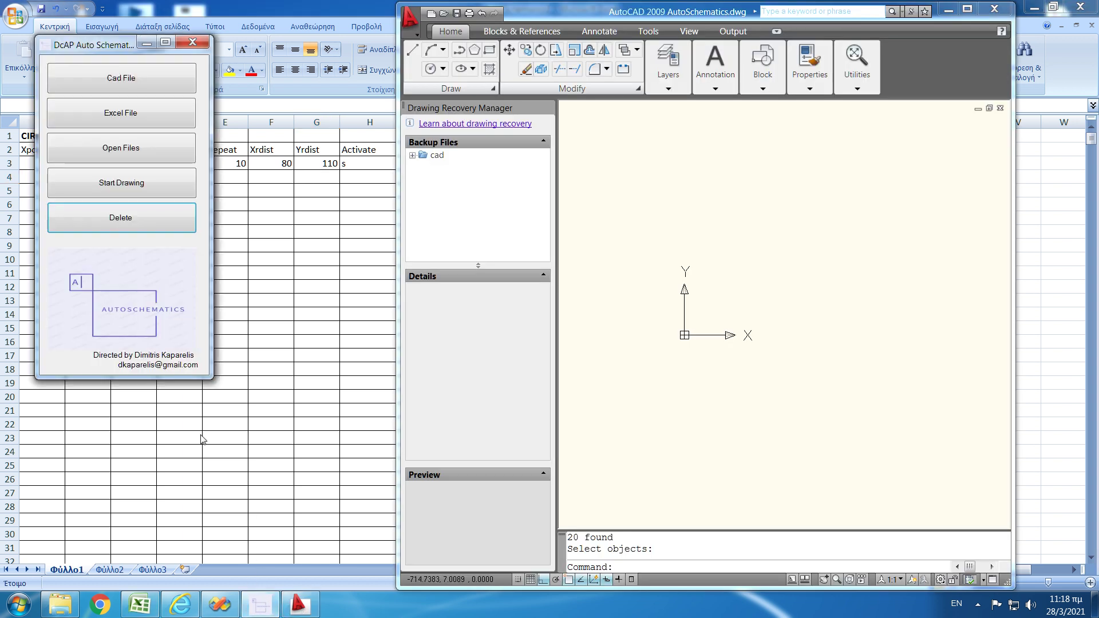
{"action": "left_click", "coordinate": [139, 187]}
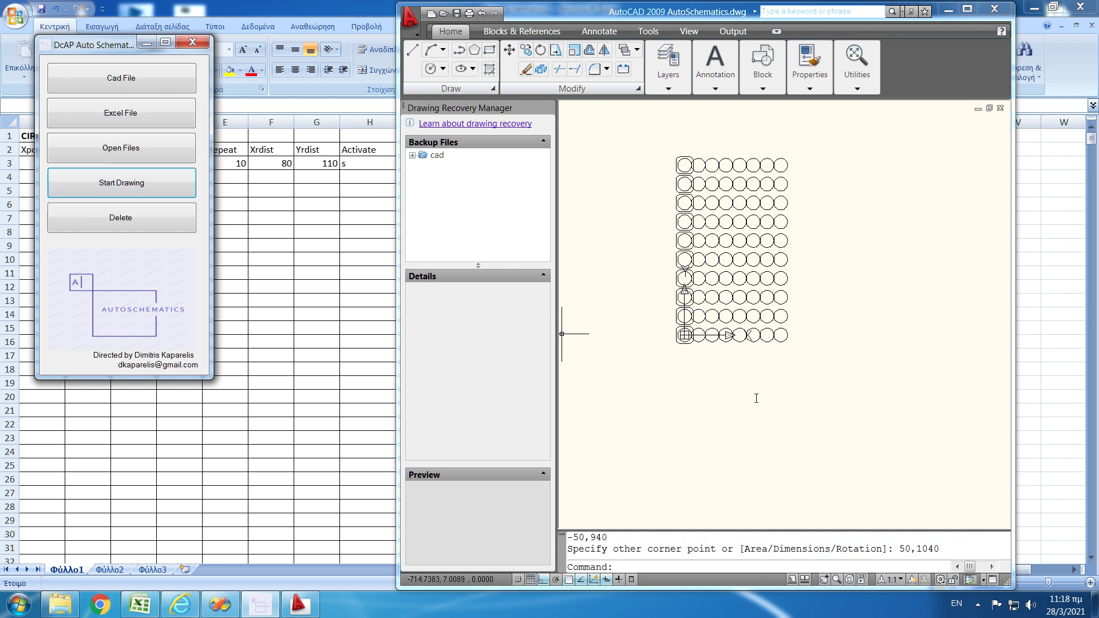
{"action": "scroll", "coordinate": [741, 344], "scroll_direction": "up", "scroll_amount": 5}
{"action": "scroll", "coordinate": [726, 335], "scroll_direction": "down", "scroll_amount": 3}
{"action": "scroll", "coordinate": [595, 323], "scroll_direction": "up", "scroll_amount": 3}
{"action": "scroll", "coordinate": [595, 324], "scroll_direction": "down", "scroll_amount": 1}
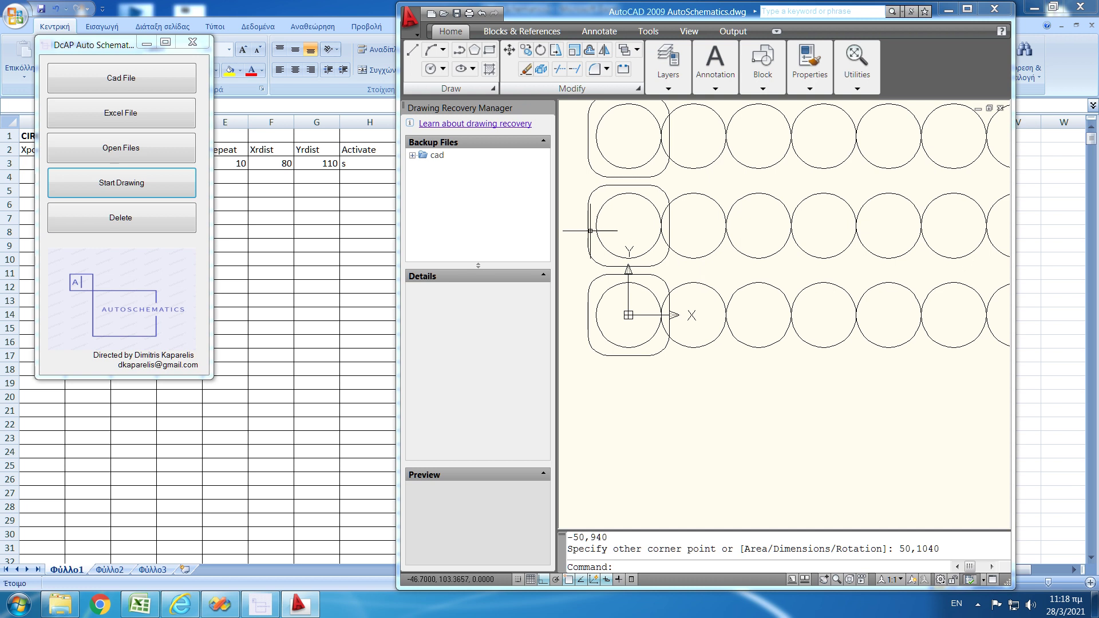
{"action": "scroll", "coordinate": [588, 232], "scroll_direction": "down", "scroll_amount": 5}
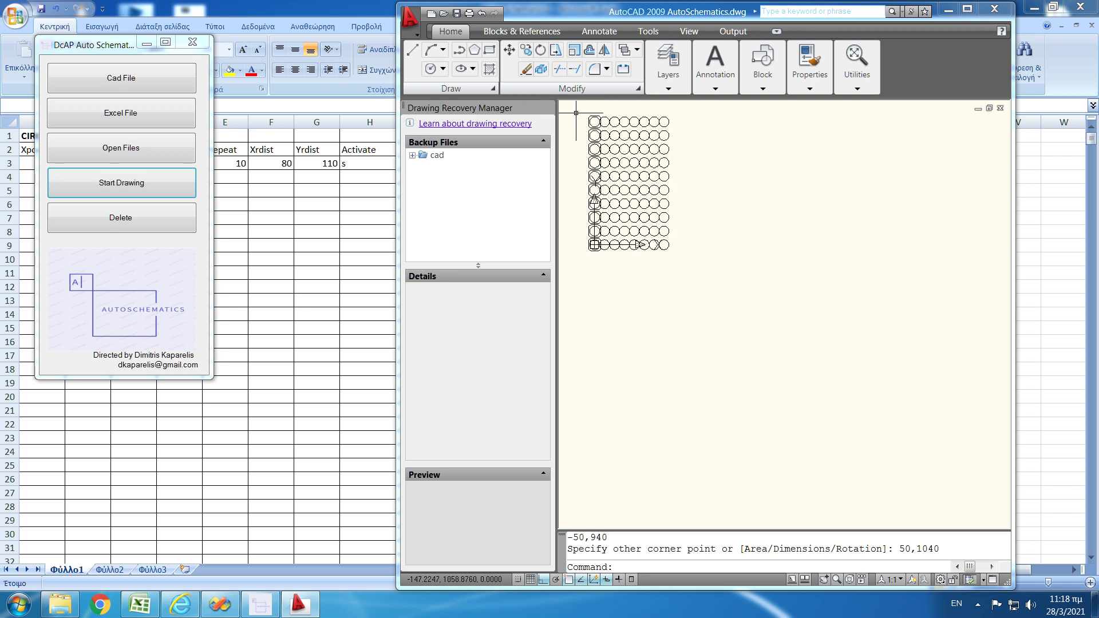
{"action": "scroll", "coordinate": [573, 106], "scroll_direction": "up", "scroll_amount": 5}
{"action": "scroll", "coordinate": [597, 160], "scroll_direction": "down", "scroll_amount": 5}
{"action": "scroll", "coordinate": [624, 200], "scroll_direction": "up", "scroll_amount": 2}
{"action": "scroll", "coordinate": [627, 206], "scroll_direction": "down", "scroll_amount": 1}
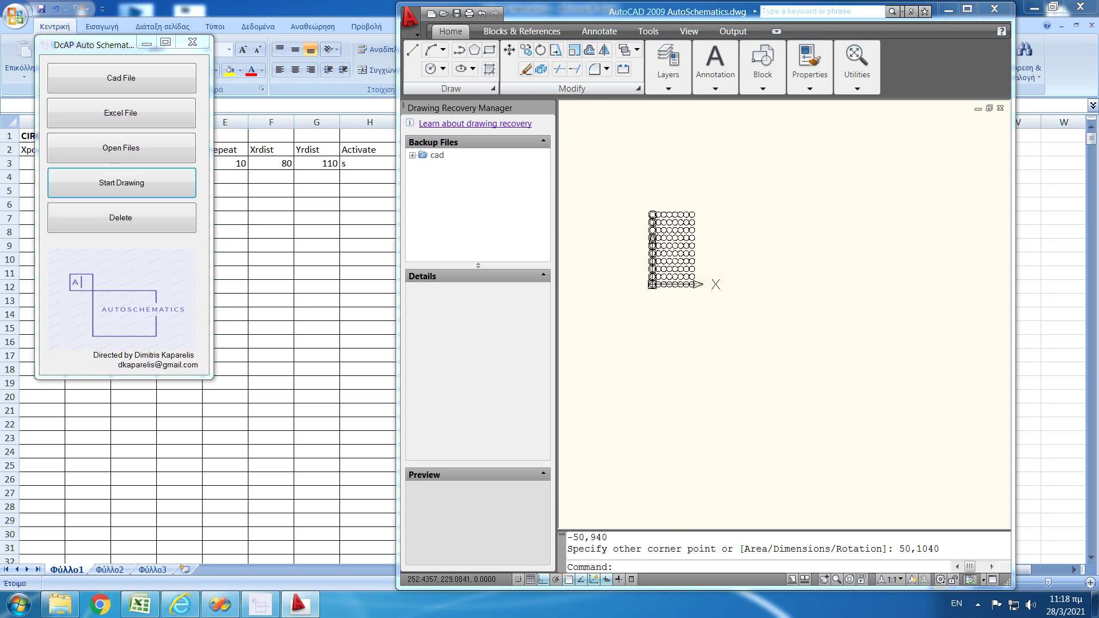
{"action": "scroll", "coordinate": [641, 217], "scroll_direction": "up", "scroll_amount": 1}
Step: Window-select the circle grid and erase all the drawn circles with Delete
{"action": "left_click", "coordinate": [639, 166]}
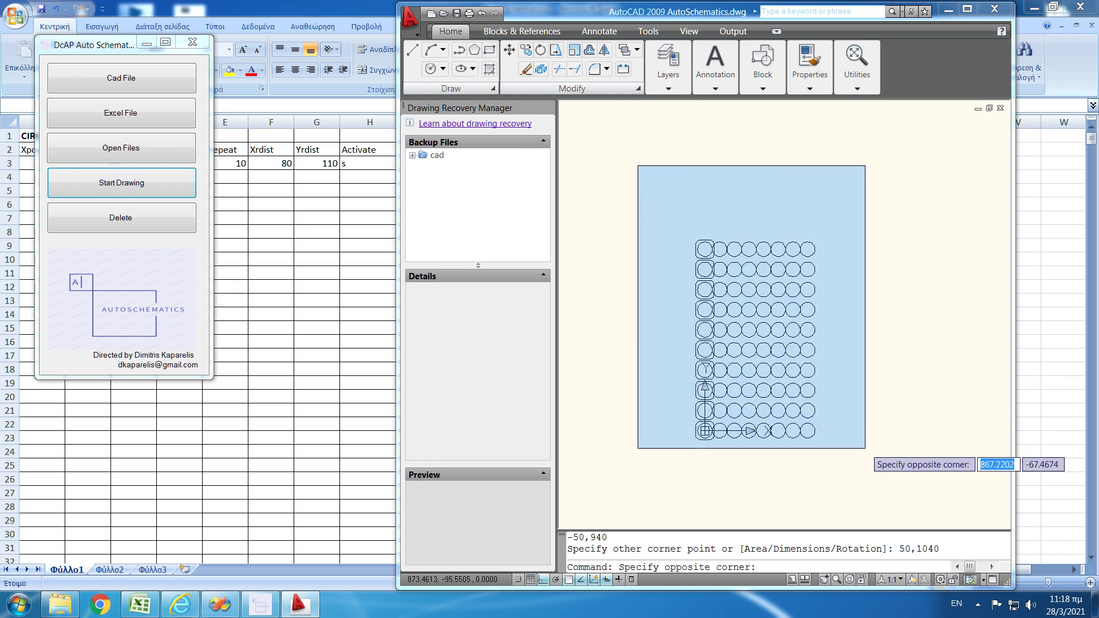
{"action": "left_click", "coordinate": [864, 460]}
{"action": "key", "text": "Escape"}
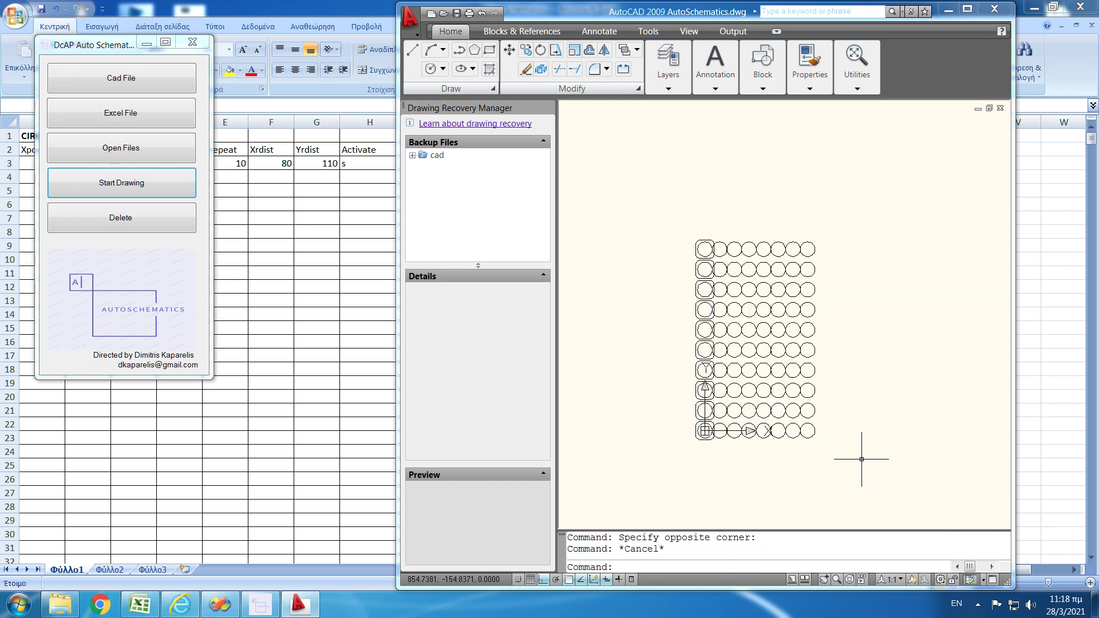
{"action": "left_click", "coordinate": [141, 221]}
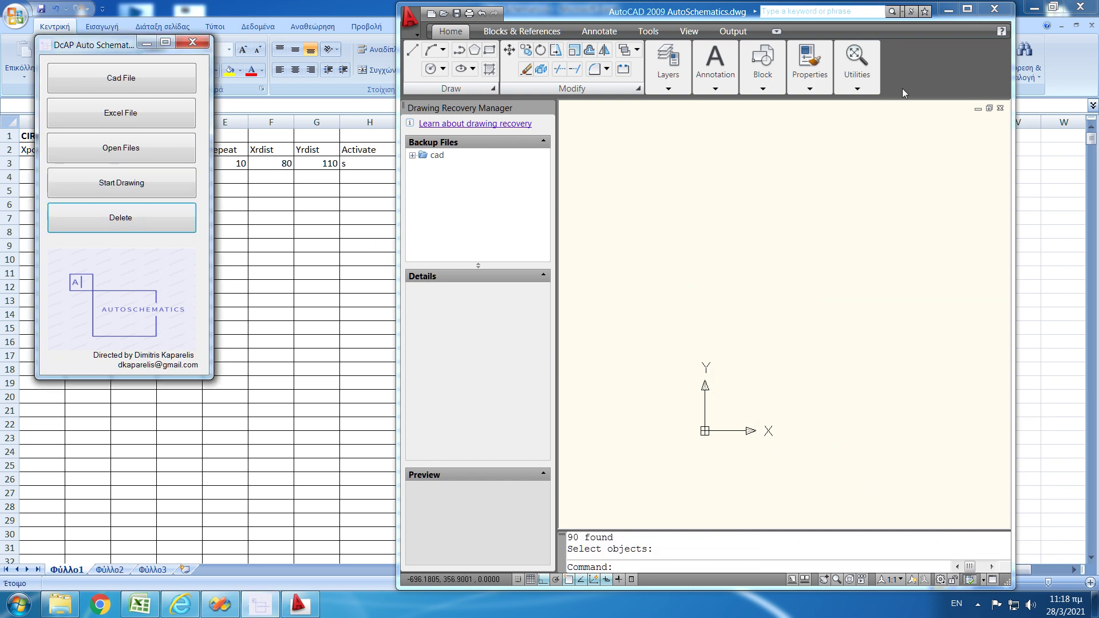
Step: Close AutoCAD and Excel, discarding changes to both the drawing and the workbook
{"action": "left_click", "coordinate": [995, 8]}
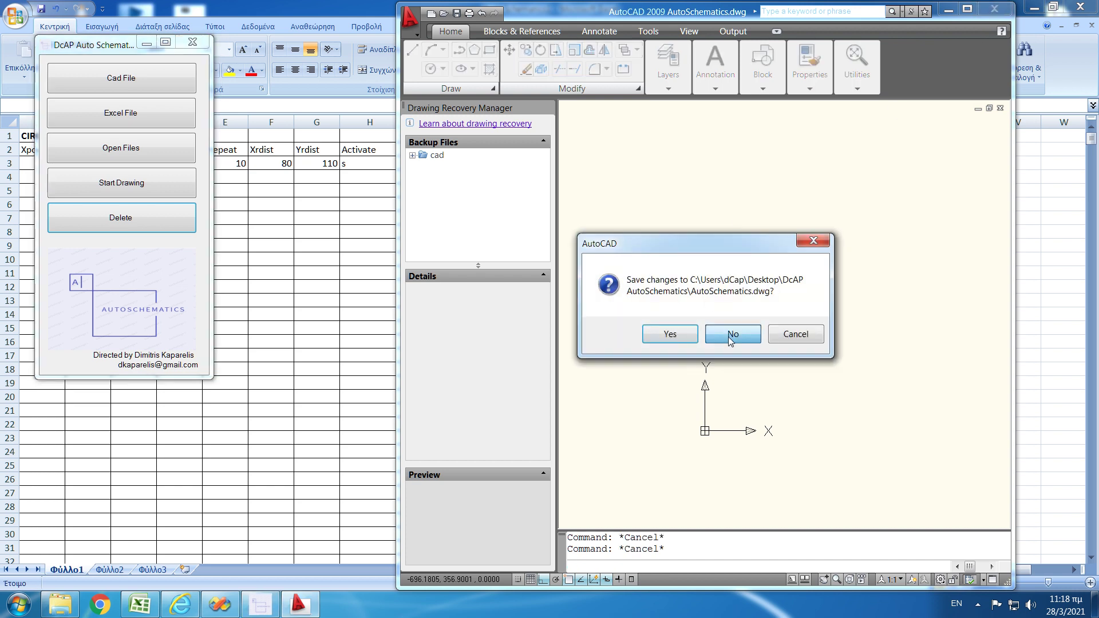
{"action": "left_click", "coordinate": [731, 338]}
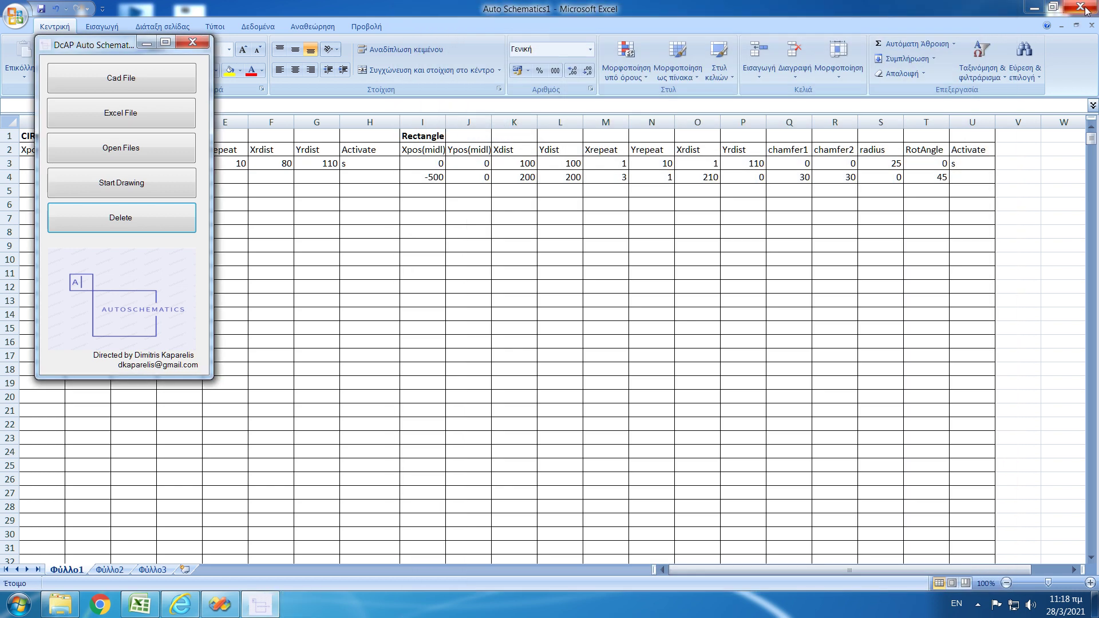
{"action": "left_click", "coordinate": [1081, 8]}
{"action": "left_click", "coordinate": [543, 337]}
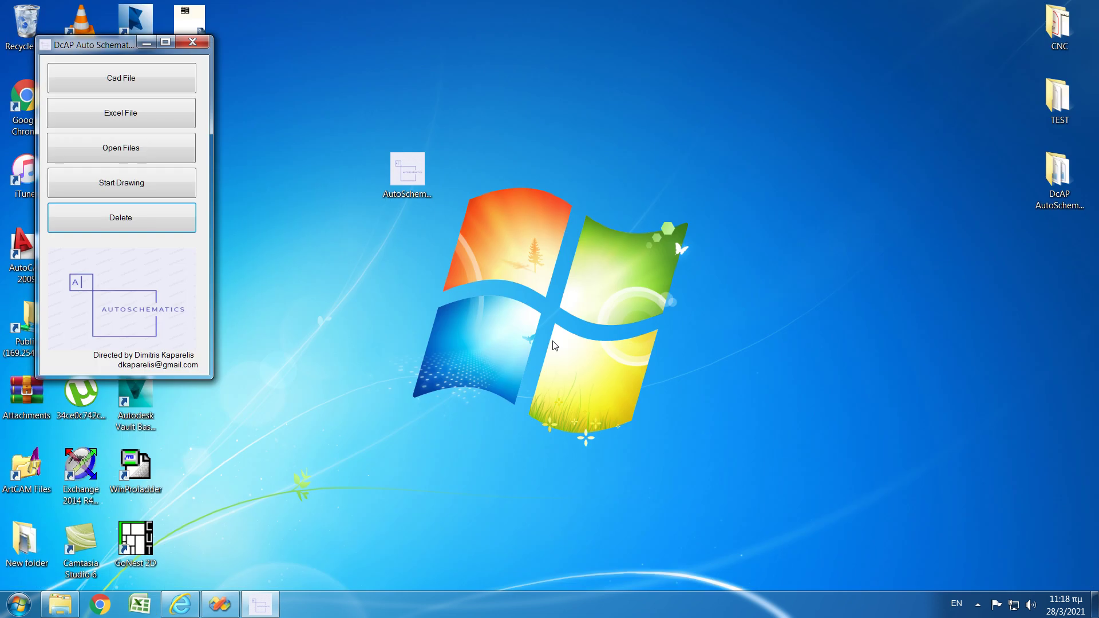
Step: Close DcAP AutoSchematics and refresh the Windows desktop
{"action": "left_click", "coordinate": [193, 42]}
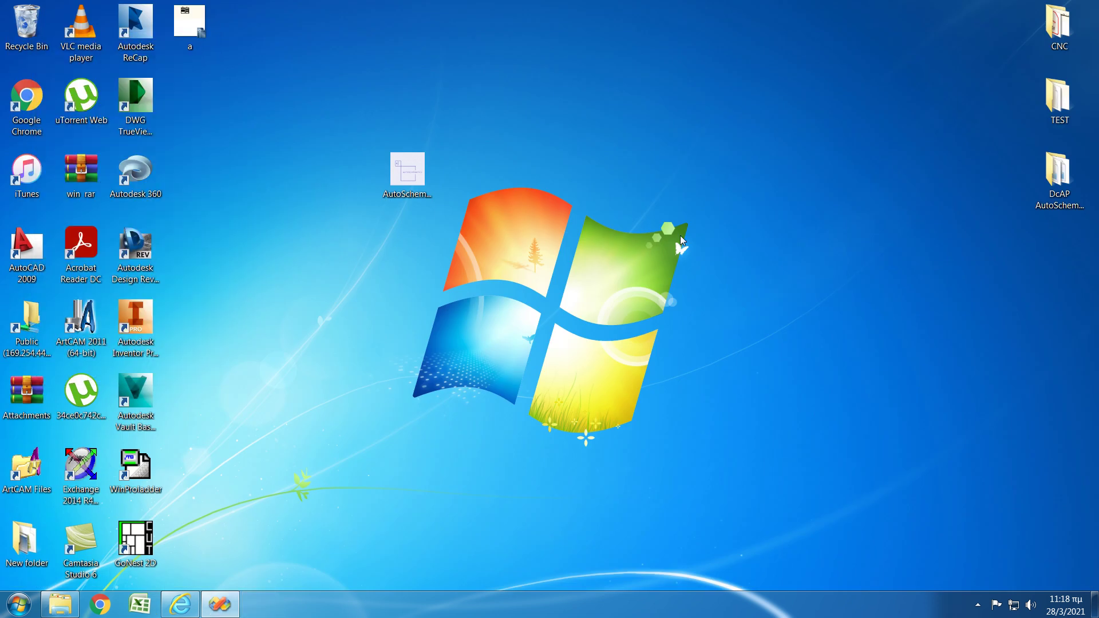
{"action": "right_click", "coordinate": [686, 166]}
{"action": "left_click", "coordinate": [724, 201]}
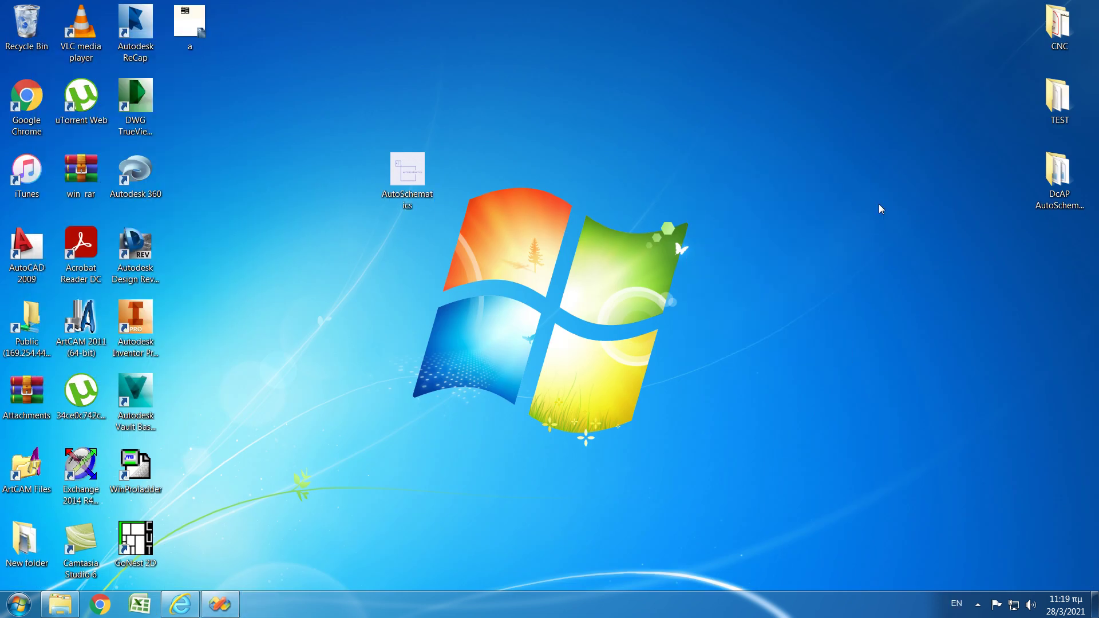
{"action": "left_click", "coordinate": [528, 232]}
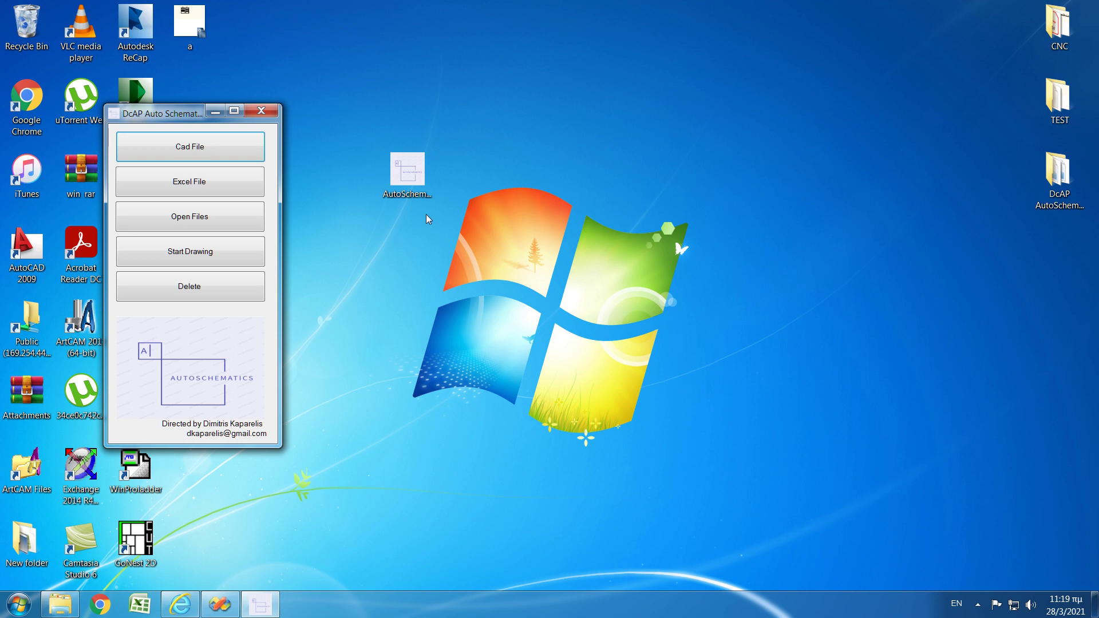
Step: Choose the AutoSchematics drawing from Desktop > DcAP AutoSchematics as the CAD file
{"action": "left_click", "coordinate": [200, 150]}
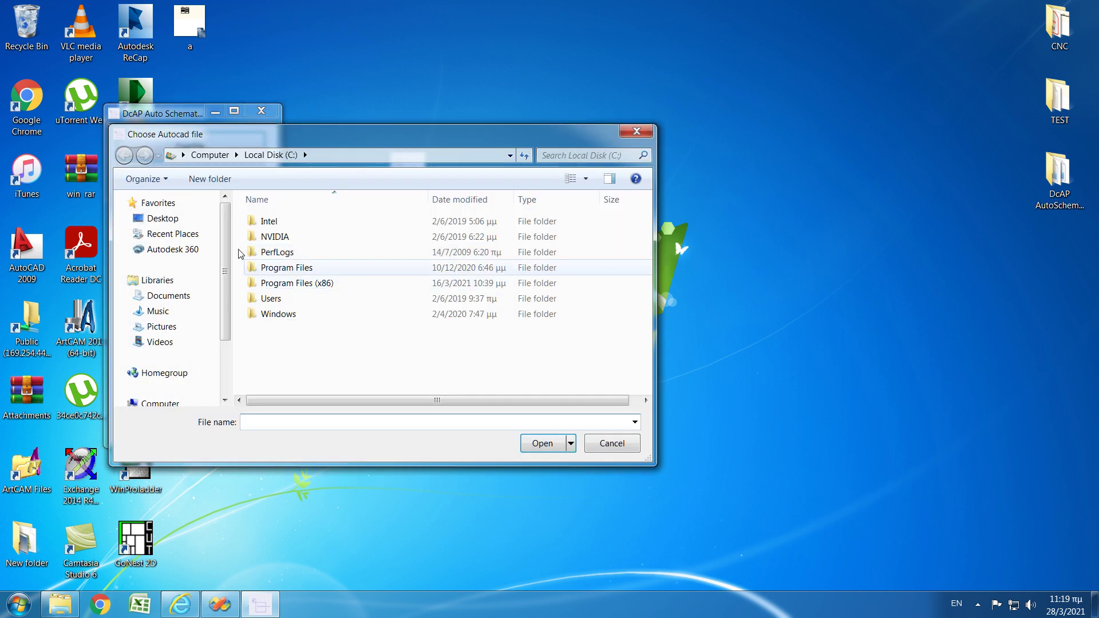
{"action": "left_click", "coordinate": [163, 218]}
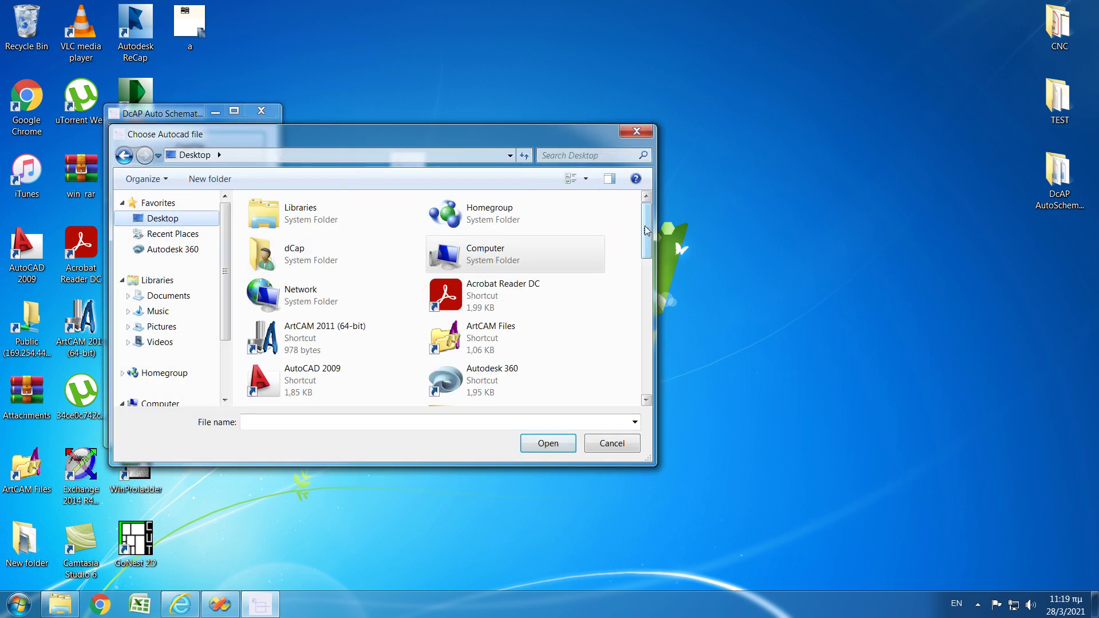
{"action": "left_click_drag", "start_coordinate": [645, 226], "coordinate": [648, 283]}
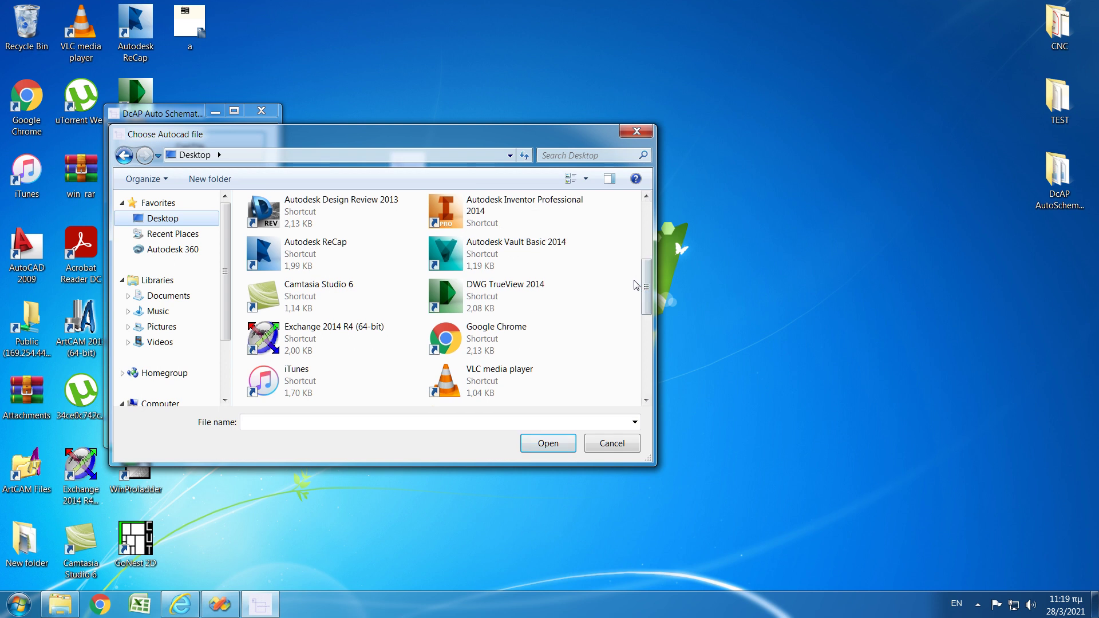
{"action": "left_click_drag", "start_coordinate": [651, 292], "coordinate": [646, 329]}
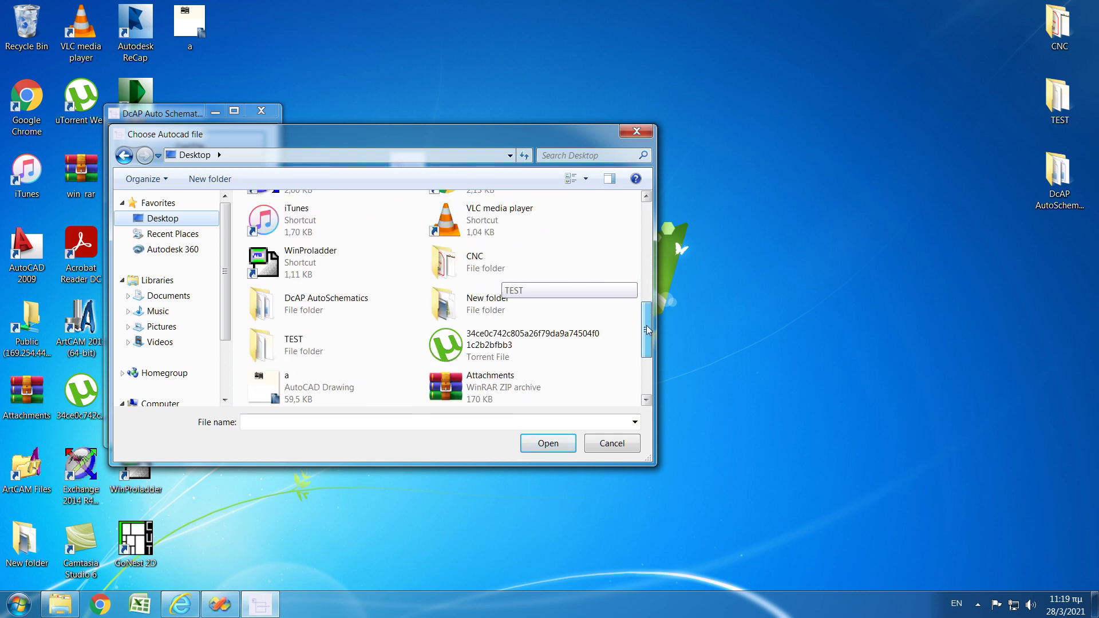
{"action": "double_click", "coordinate": [315, 309]}
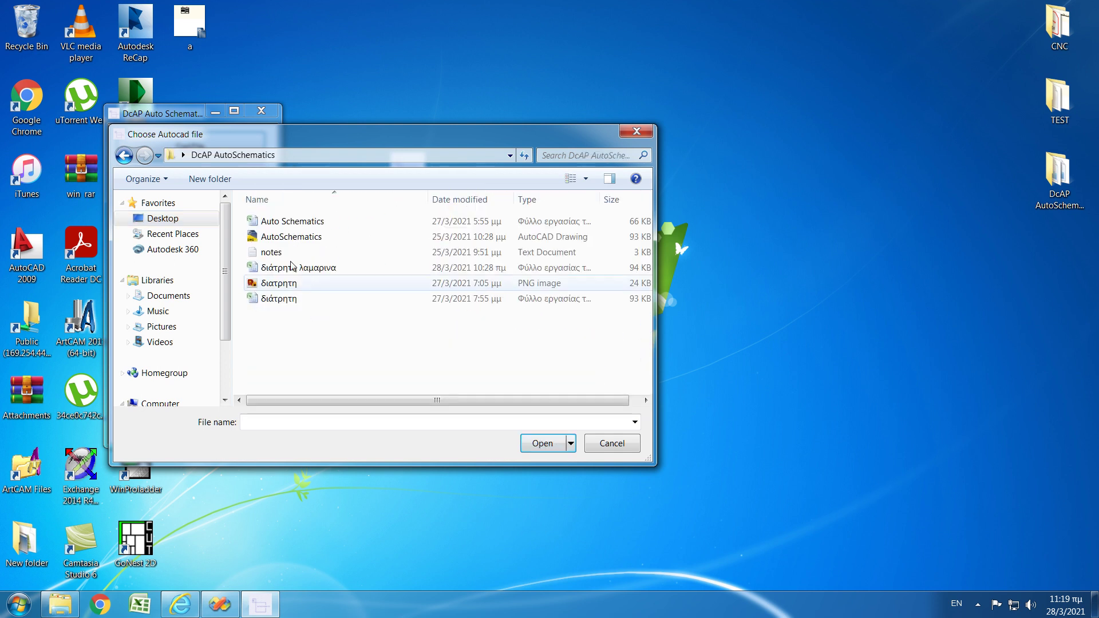
{"action": "double_click", "coordinate": [285, 244]}
Step: Choose the διάτρητη λαμαρινα workbook from the same folder as the Excel file
{"action": "left_click", "coordinate": [202, 186]}
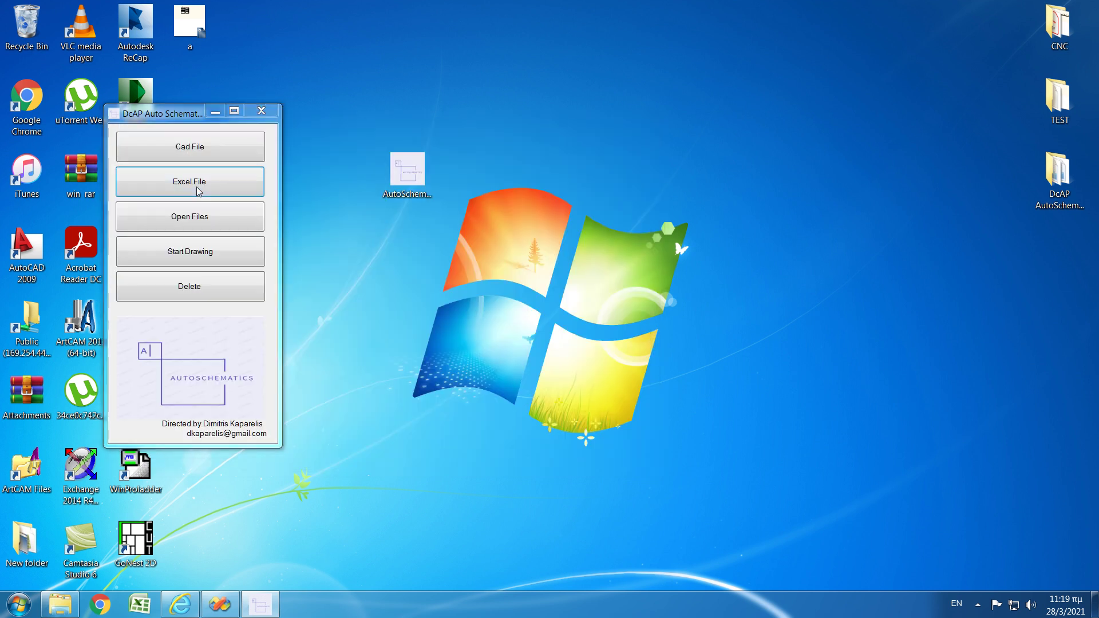
{"action": "left_click", "coordinate": [156, 220]}
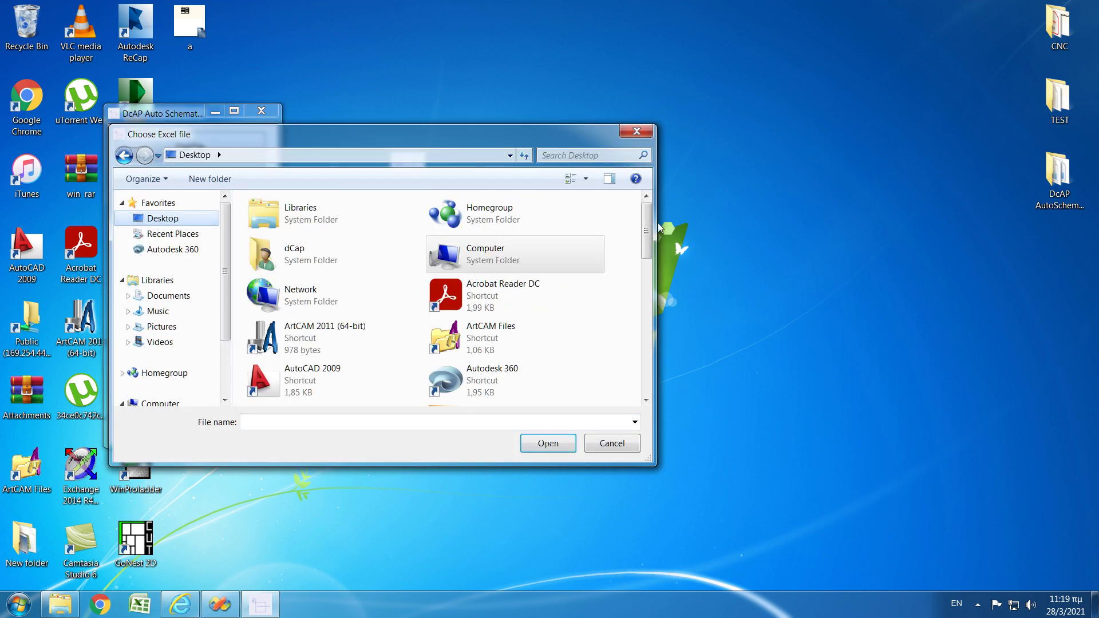
{"action": "left_click_drag", "start_coordinate": [647, 229], "coordinate": [647, 322]}
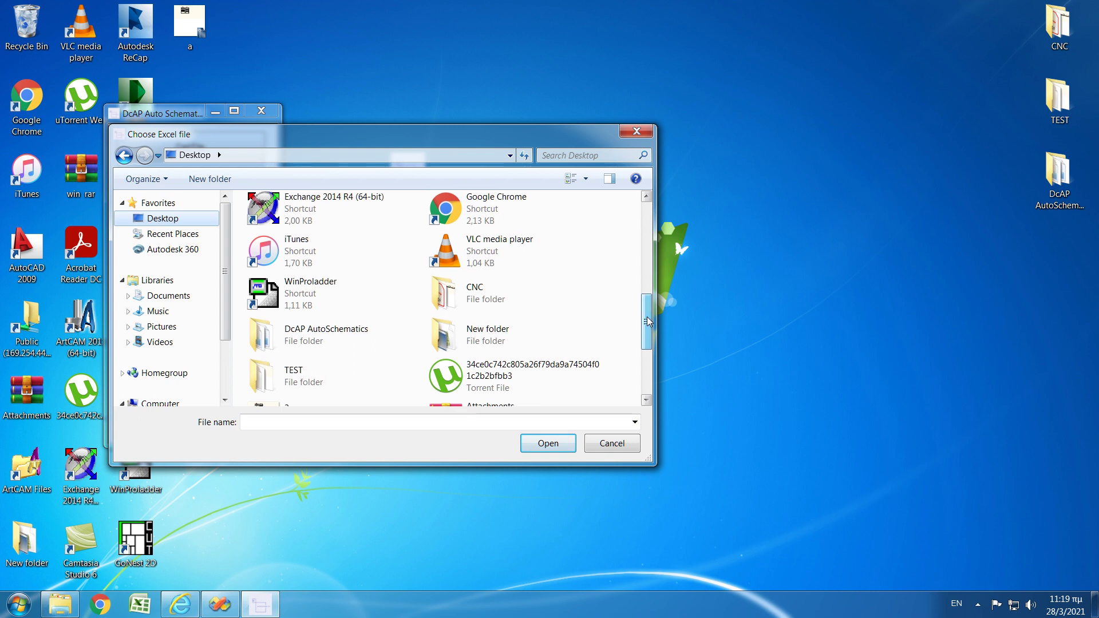
{"action": "double_click", "coordinate": [351, 339]}
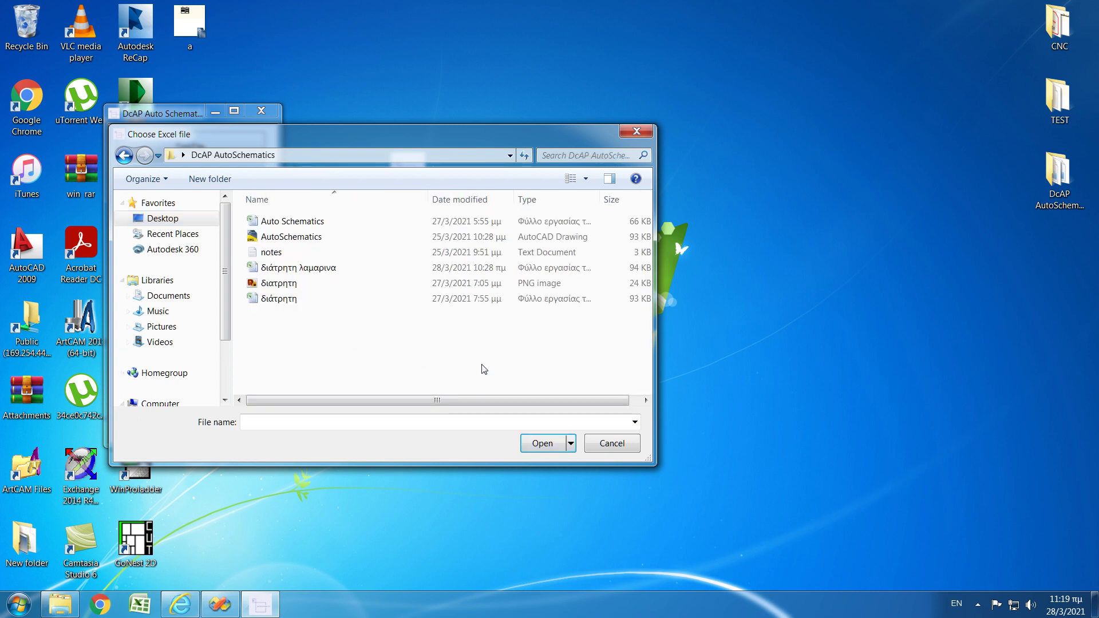
{"action": "double_click", "coordinate": [280, 268]}
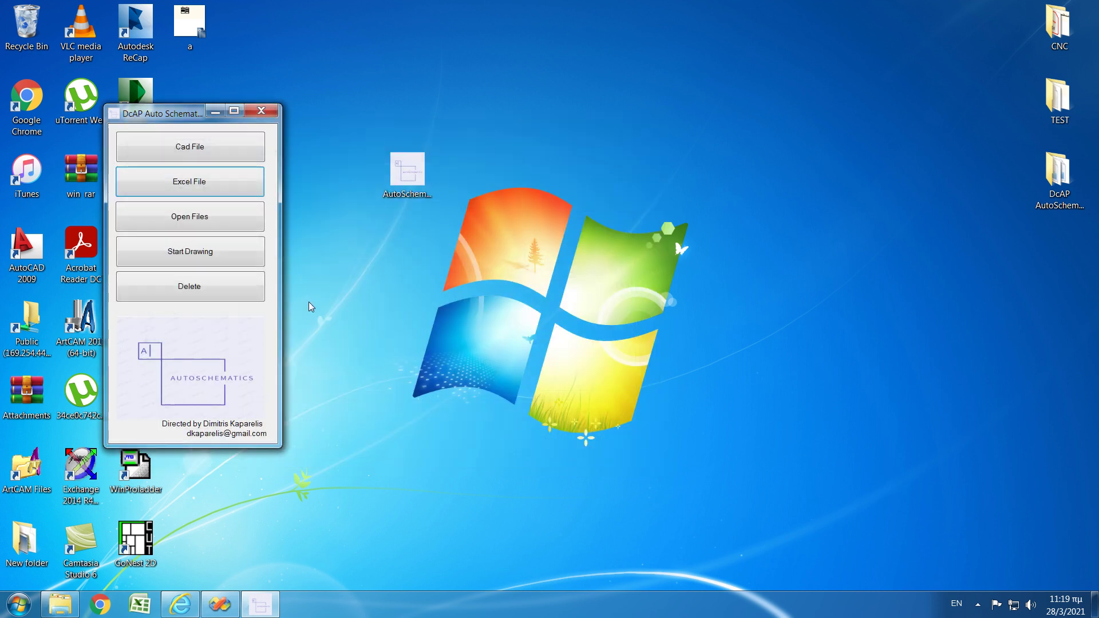
Step: Open the linked drawing and workbook, switch to the Φύλλο2 calculator and select the X dimension cell
{"action": "left_click", "coordinate": [200, 229]}
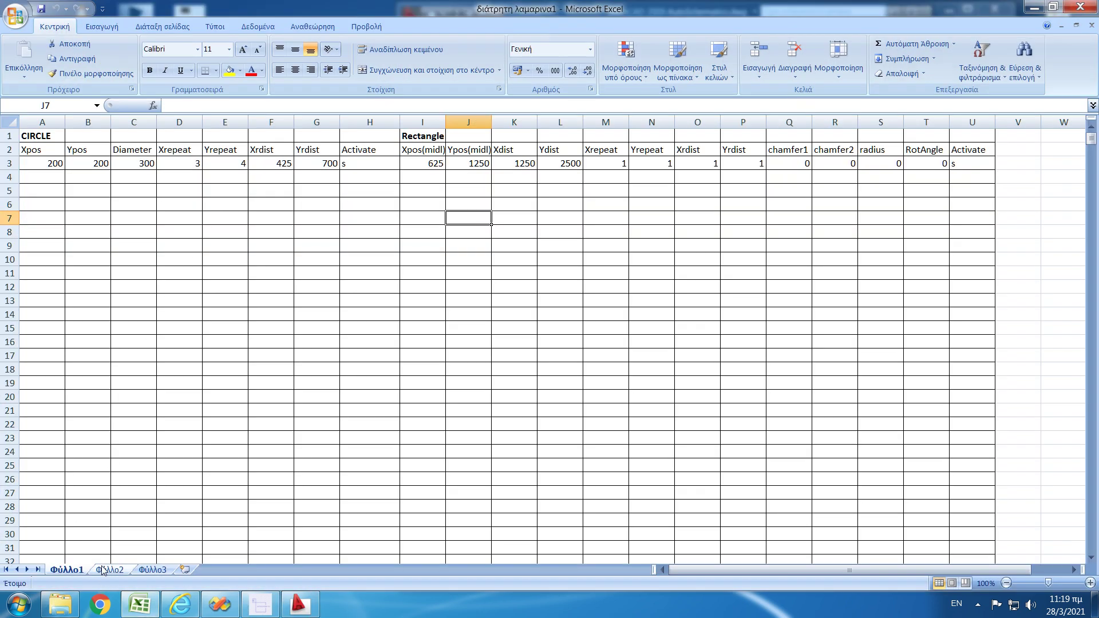
{"action": "left_click", "coordinate": [107, 570]}
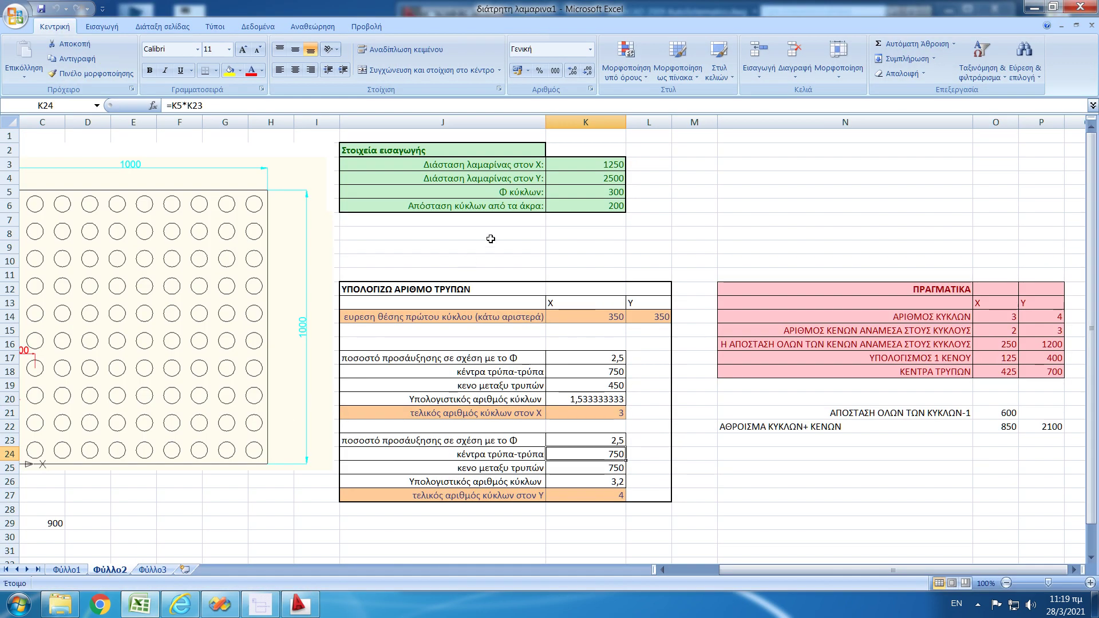
{"action": "left_click", "coordinate": [155, 252]}
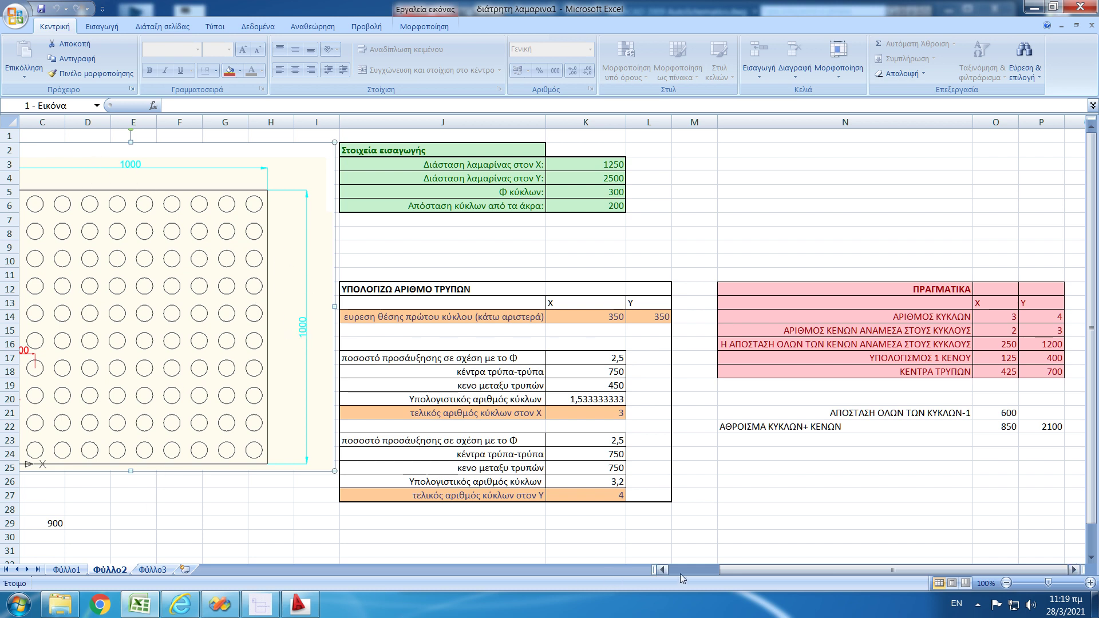
{"action": "left_click", "coordinate": [680, 566]}
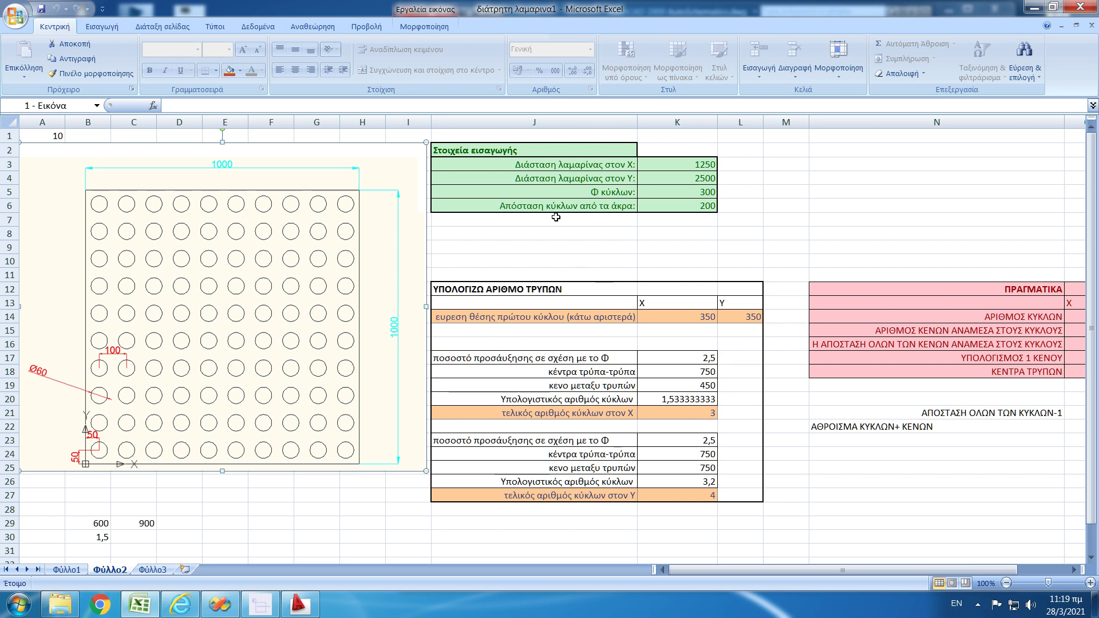
{"action": "left_click", "coordinate": [685, 164]}
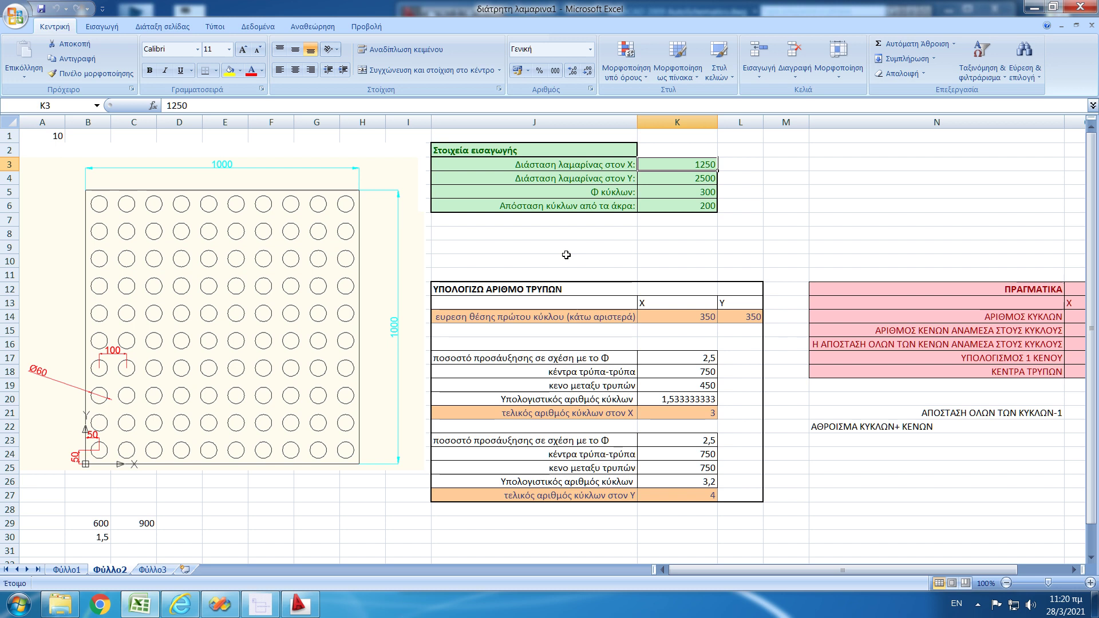
{"action": "type", "text": "100"}
Step: Enter a 1000 by 1000 plate with hole diameter 60 and edge distance 50
{"action": "key", "text": "Return"}
{"action": "type", "text": "10"}
{"action": "key", "text": "Return"}
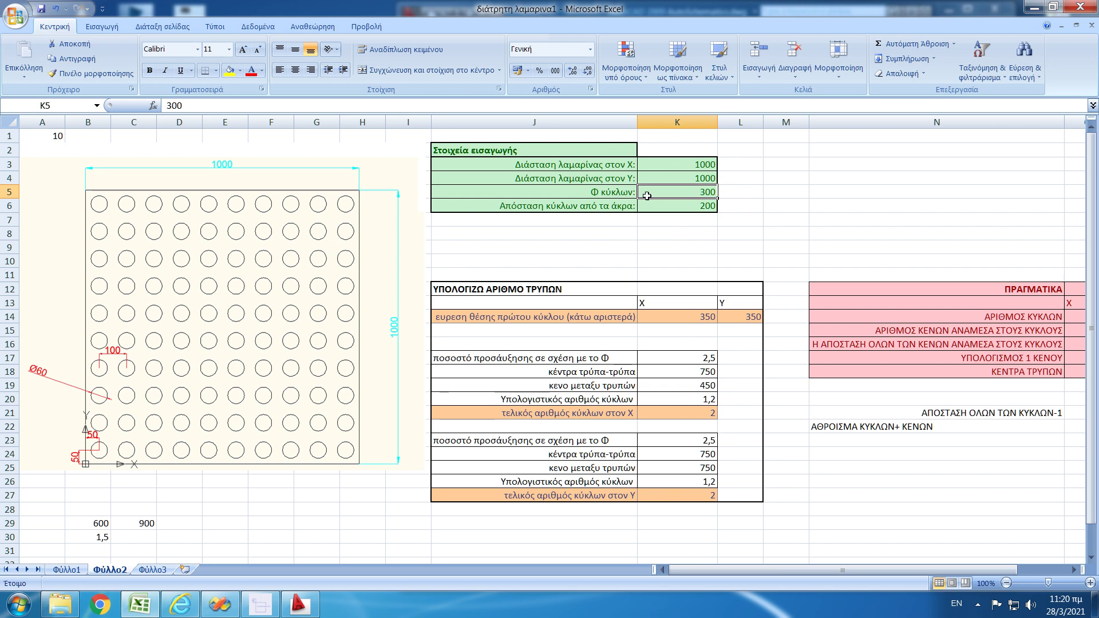
{"action": "type", "text": "60"}
{"action": "key", "text": "Return"}
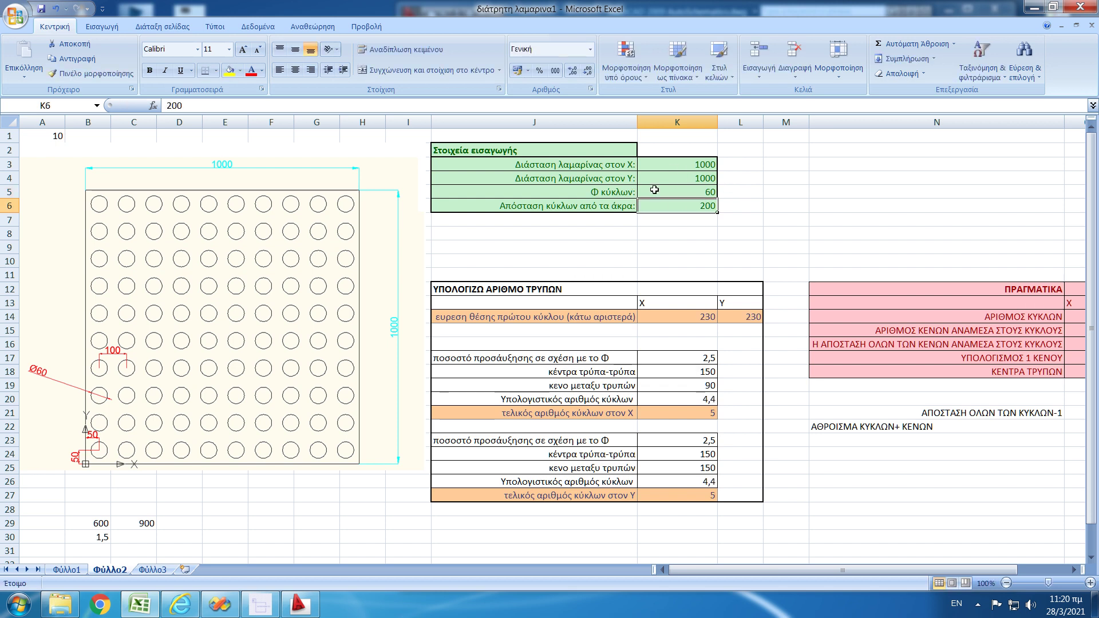
{"action": "type", "text": "50"}
{"action": "key", "text": "Return"}
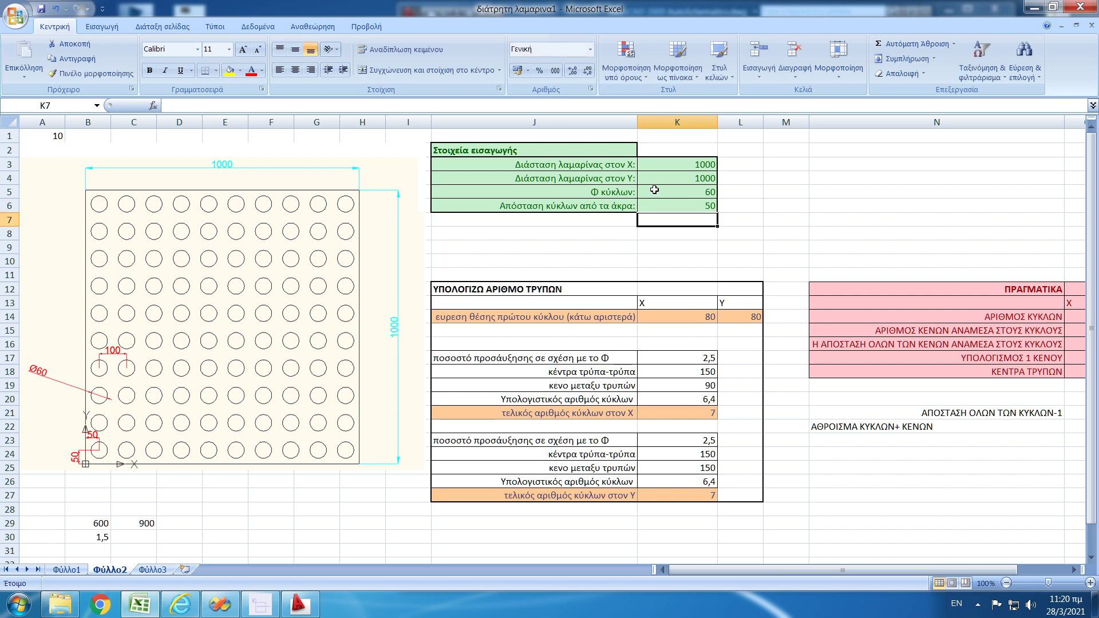
Step: Inspect the hole-count, total-gap and hole-centre formulas in O14:P18
{"action": "left_click_drag", "start_coordinate": [885, 570], "coordinate": [934, 571]}
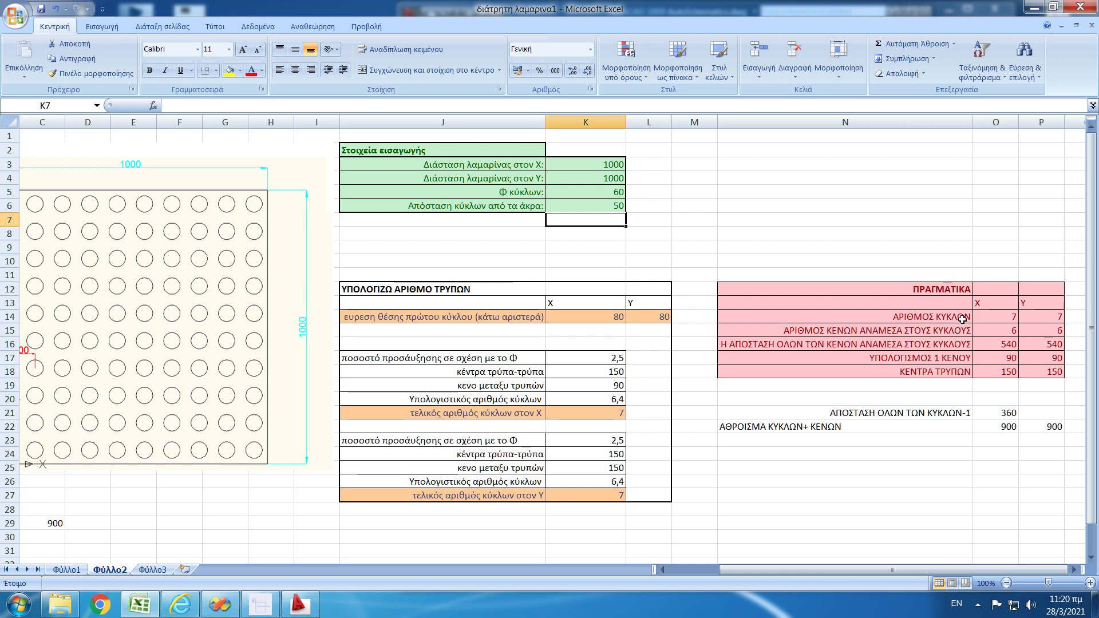
{"action": "left_click", "coordinate": [996, 318]}
{"action": "left_click", "coordinate": [1038, 319]}
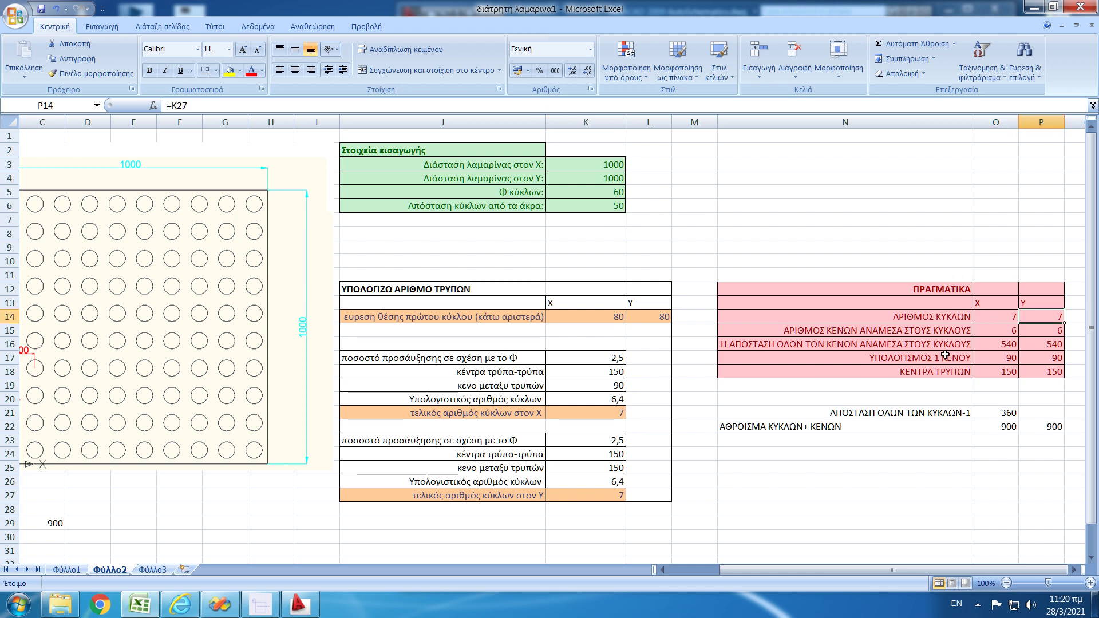
{"action": "left_click", "coordinate": [1015, 346]}
{"action": "left_click", "coordinate": [1037, 345]}
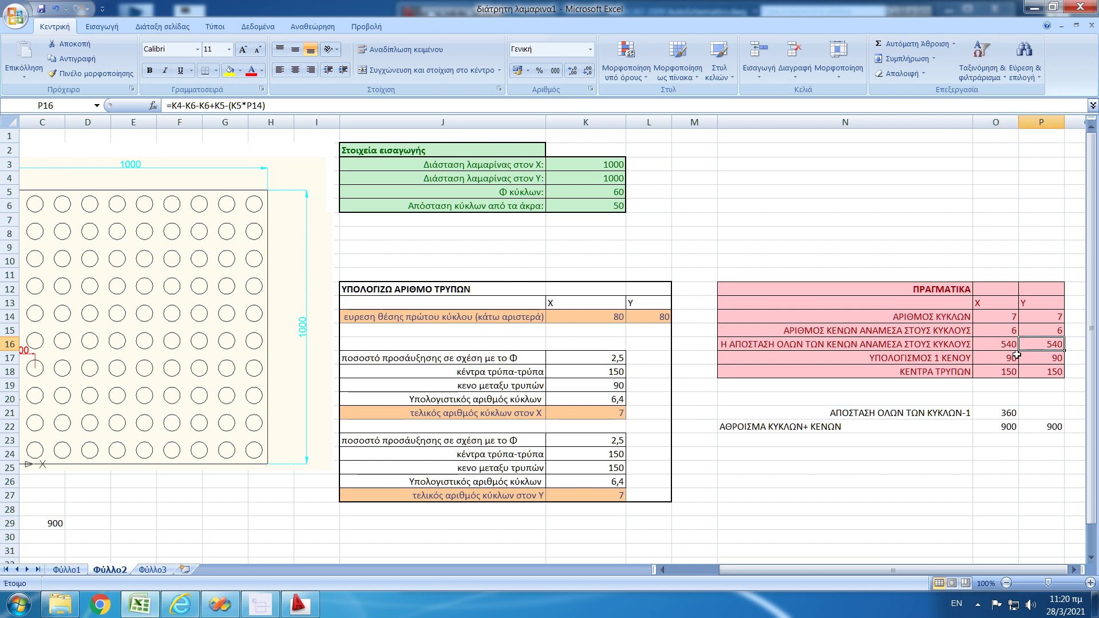
{"action": "left_click", "coordinate": [1008, 372]}
{"action": "left_click", "coordinate": [1038, 374]}
Step: Change the plate to 1250 by 2500 and view the resulting CIRCLE parameters on Φύλλο1
{"action": "left_click", "coordinate": [593, 161]}
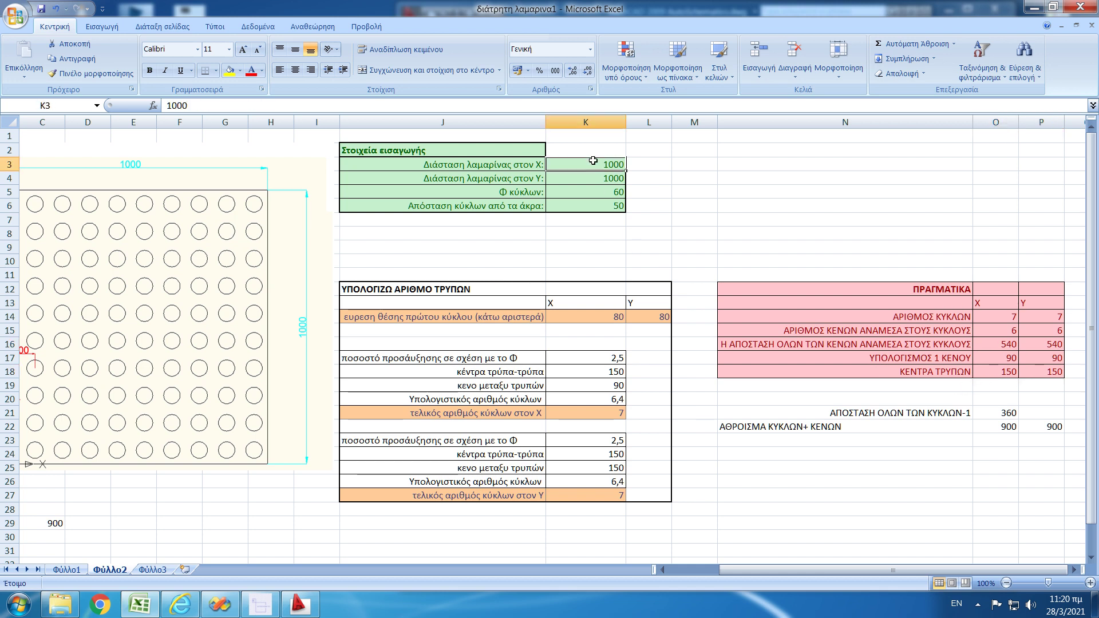
{"action": "type", "text": "2"}
{"action": "type", "text": "1250"}
{"action": "key", "text": "Return"}
{"action": "type", "text": "2500"}
{"action": "key", "text": "Return"}
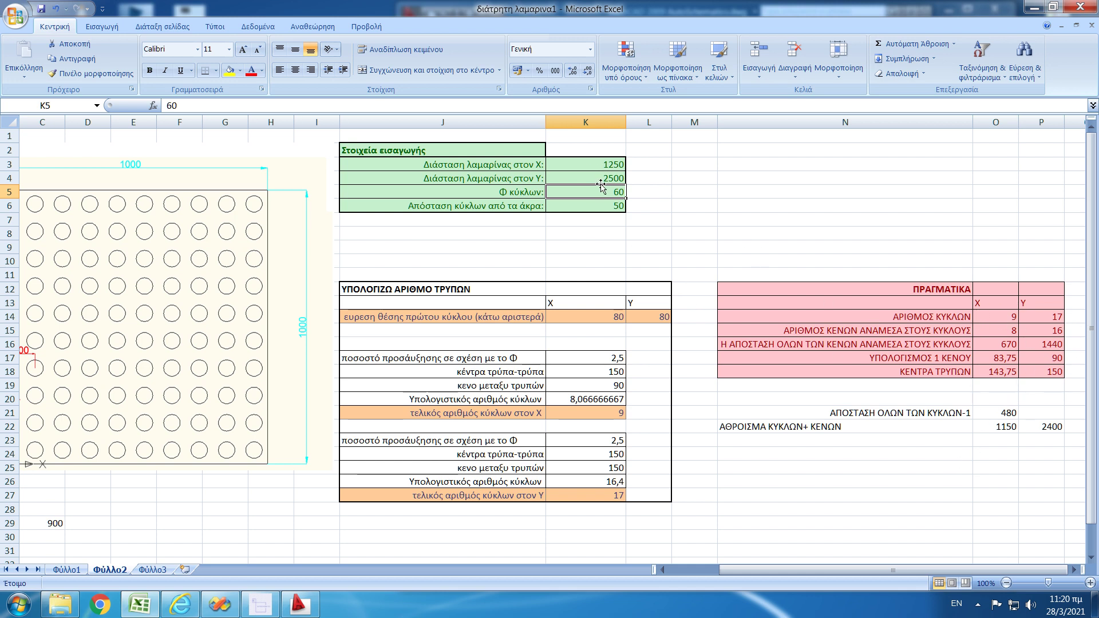
{"action": "left_click", "coordinate": [66, 570]}
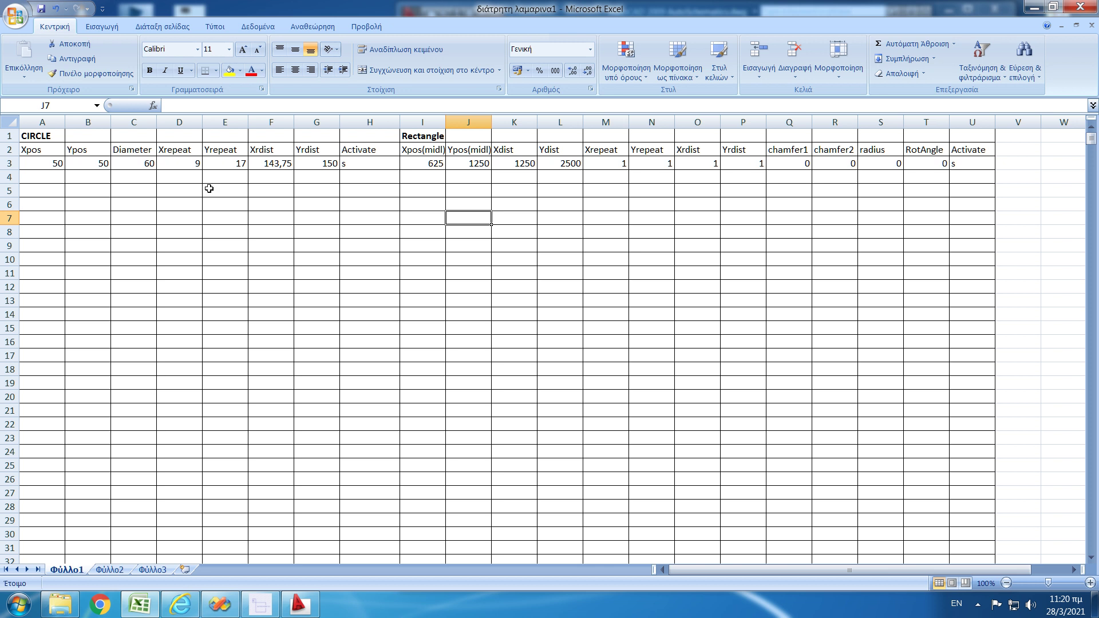
Step: Draw the 9 by 17 hole grid in AutoCAD with AutoSchematics' Start Drawing
{"action": "left_click", "coordinate": [110, 570]}
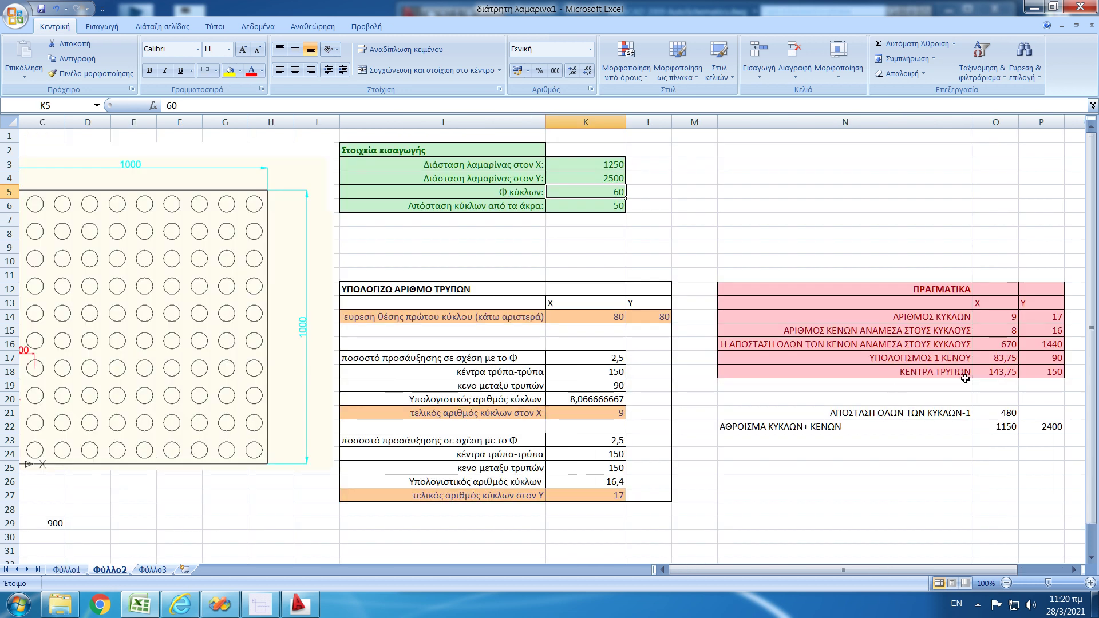
{"action": "left_click", "coordinate": [74, 570]}
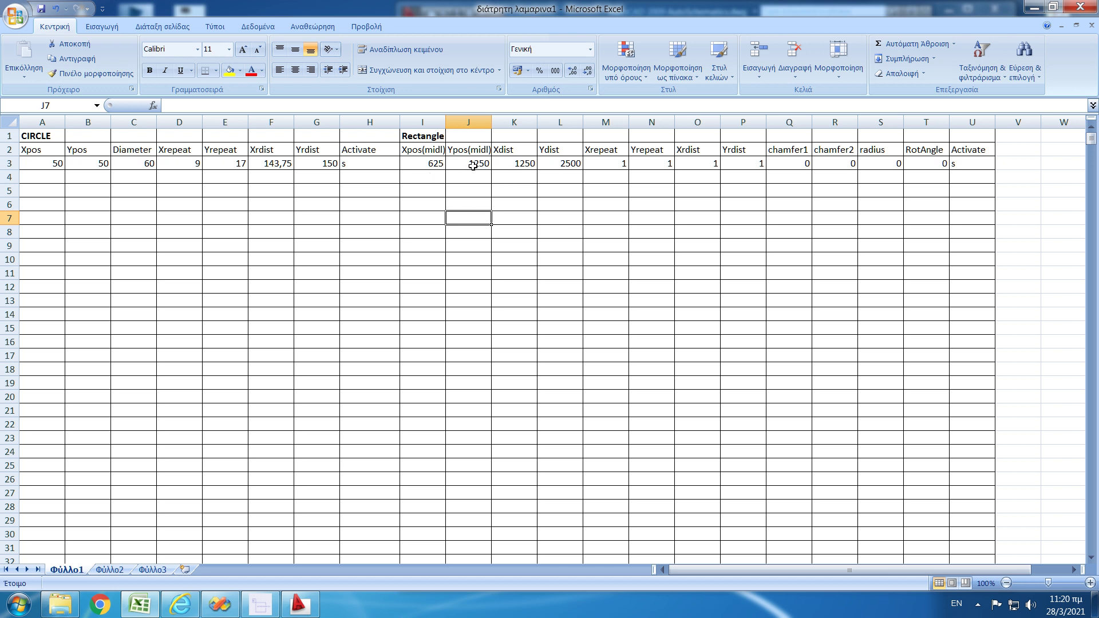
{"action": "left_click", "coordinate": [298, 605]}
{"action": "left_click", "coordinate": [260, 605]}
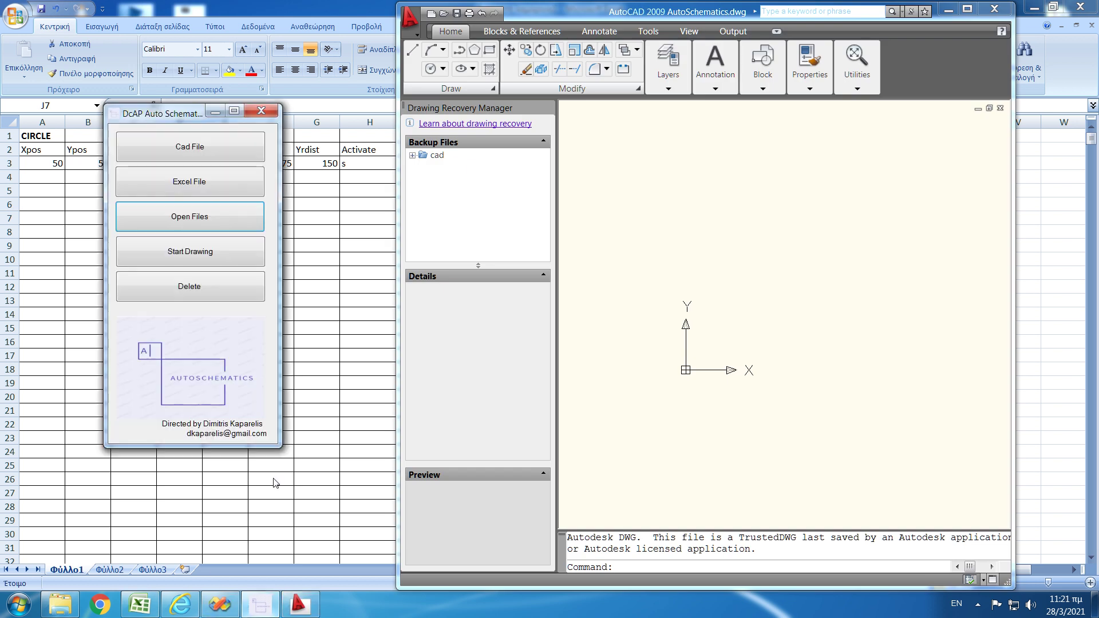
{"action": "left_click", "coordinate": [196, 265]}
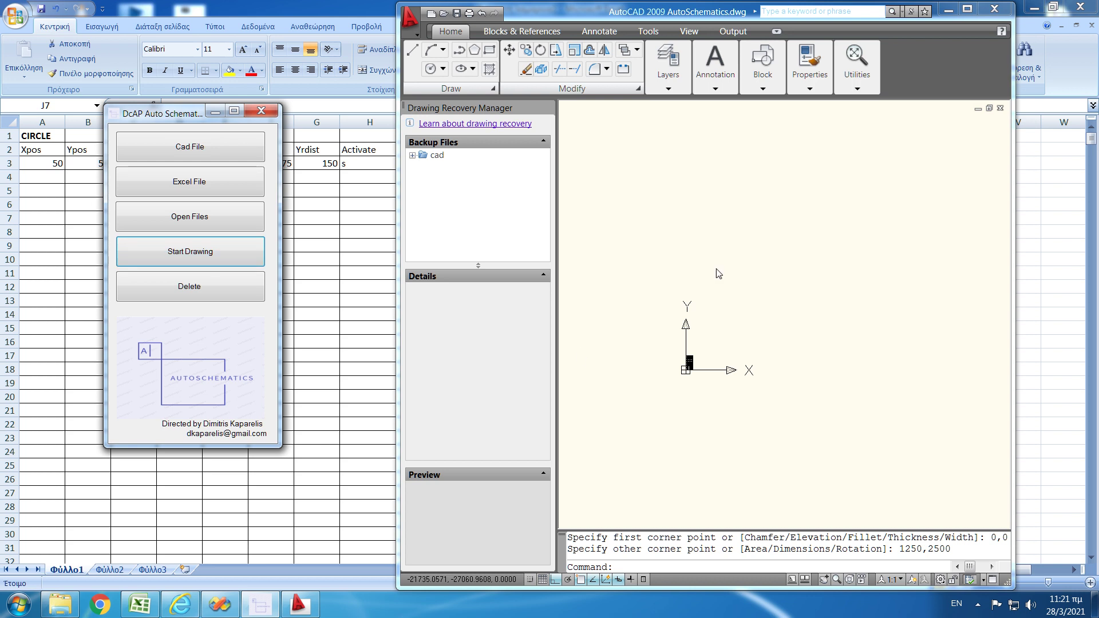
Step: Zoom to extents to view the 1250 by 2500 grid, then return to Excel
{"action": "left_click", "coordinate": [857, 63]}
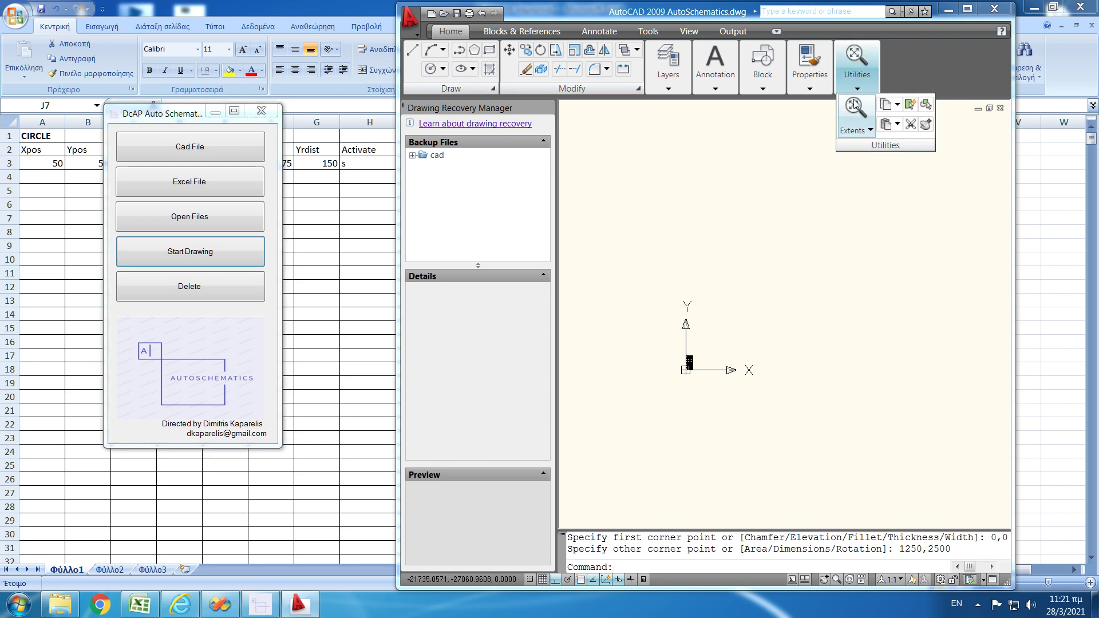
{"action": "left_click", "coordinate": [855, 106]}
{"action": "left_click", "coordinate": [630, 283]}
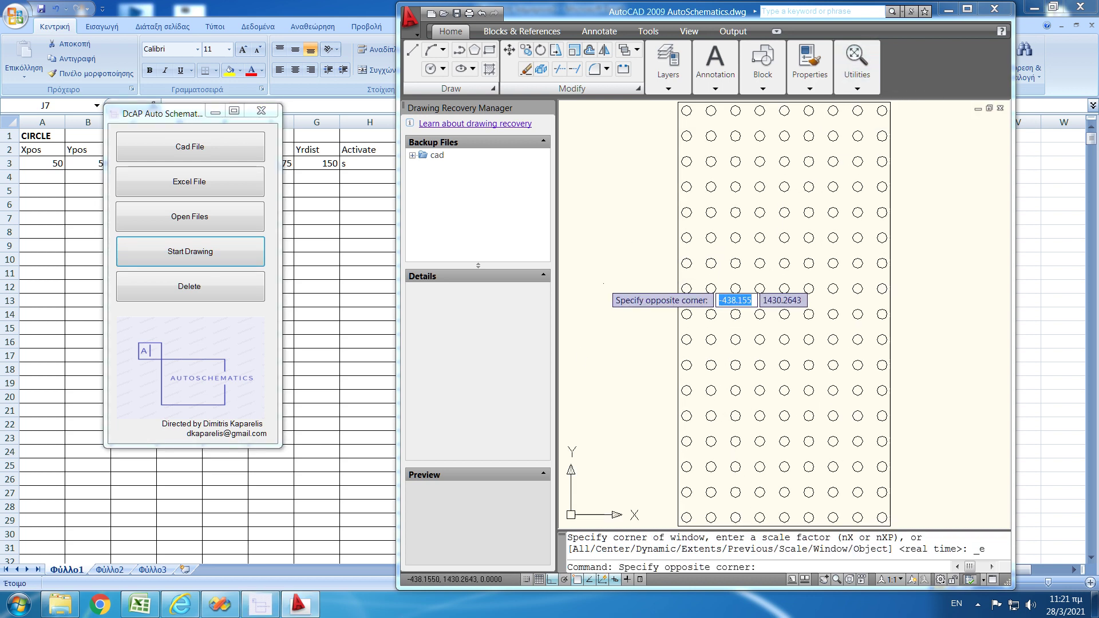
{"action": "left_click", "coordinate": [630, 283]}
{"action": "scroll", "coordinate": [630, 282], "scroll_direction": "down", "scroll_amount": 1}
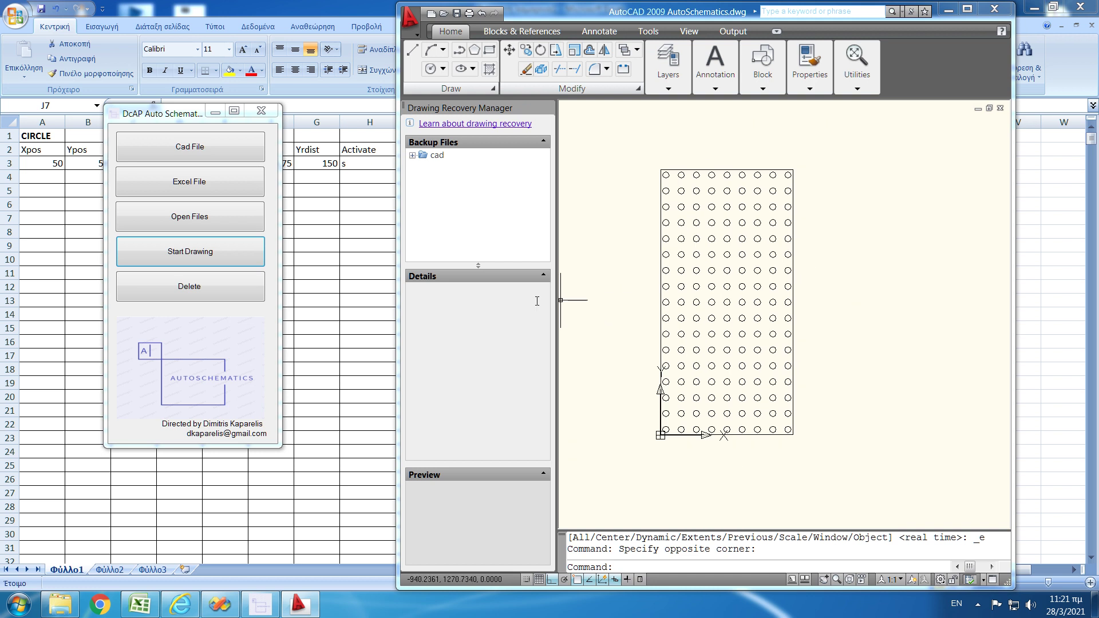
{"action": "left_click", "coordinate": [343, 272]}
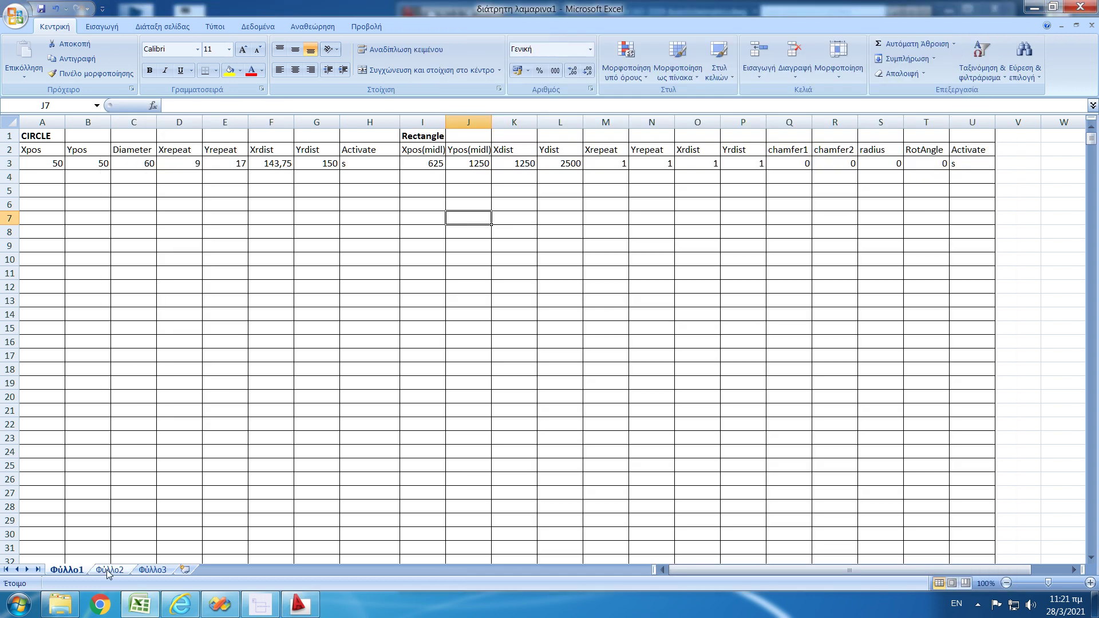
Step: On Φύλλο2 set hole diameter 30 and a 1000 by 1000 plate, then view the 13×13 parameters on Φύλλο1
{"action": "left_click", "coordinate": [109, 570]}
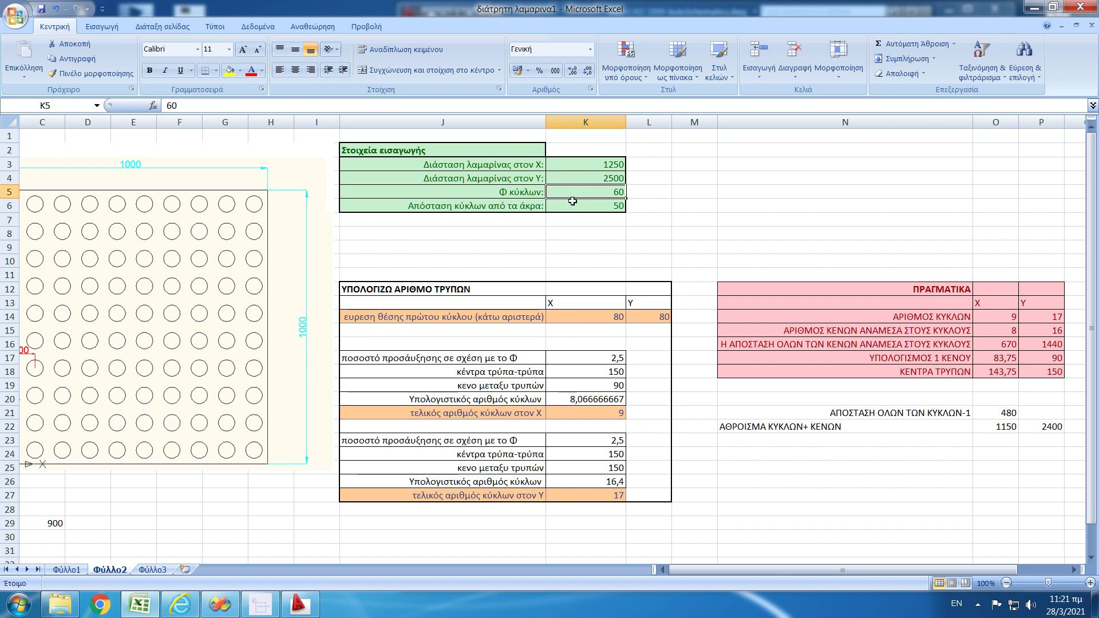
{"action": "type", "text": "30"}
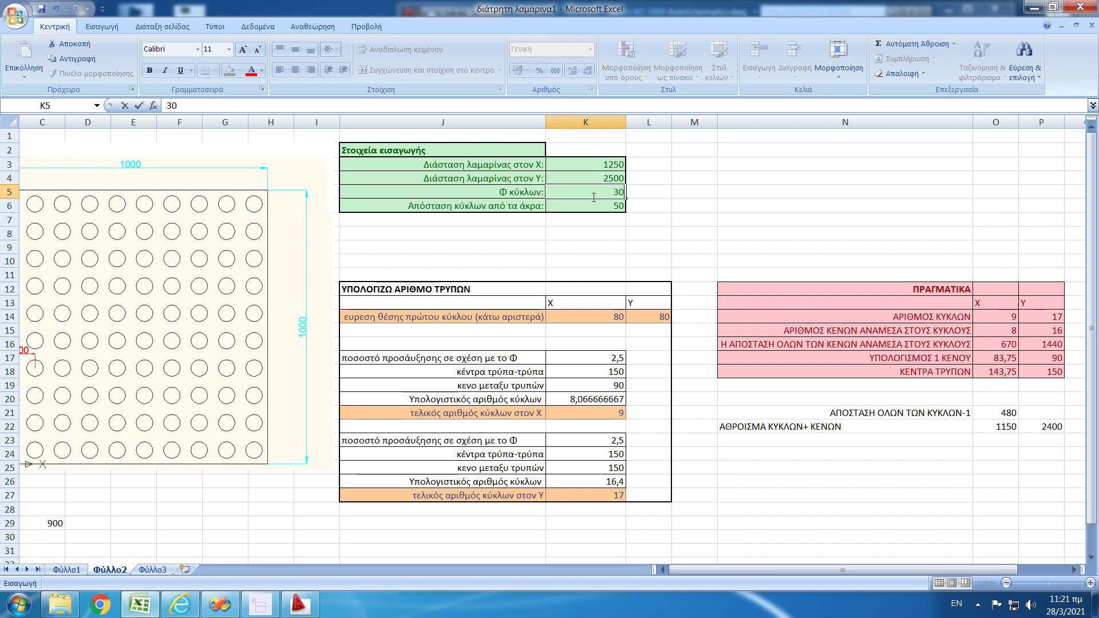
{"action": "key", "text": "Up"}
{"action": "key", "text": "Up"}
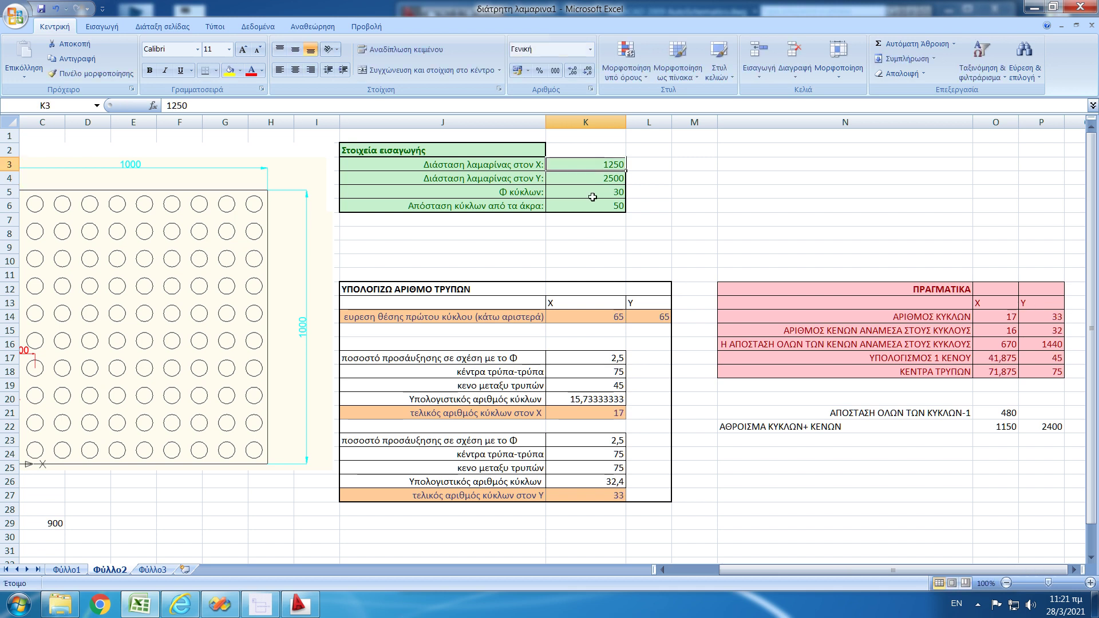
{"action": "type", "text": "100"}
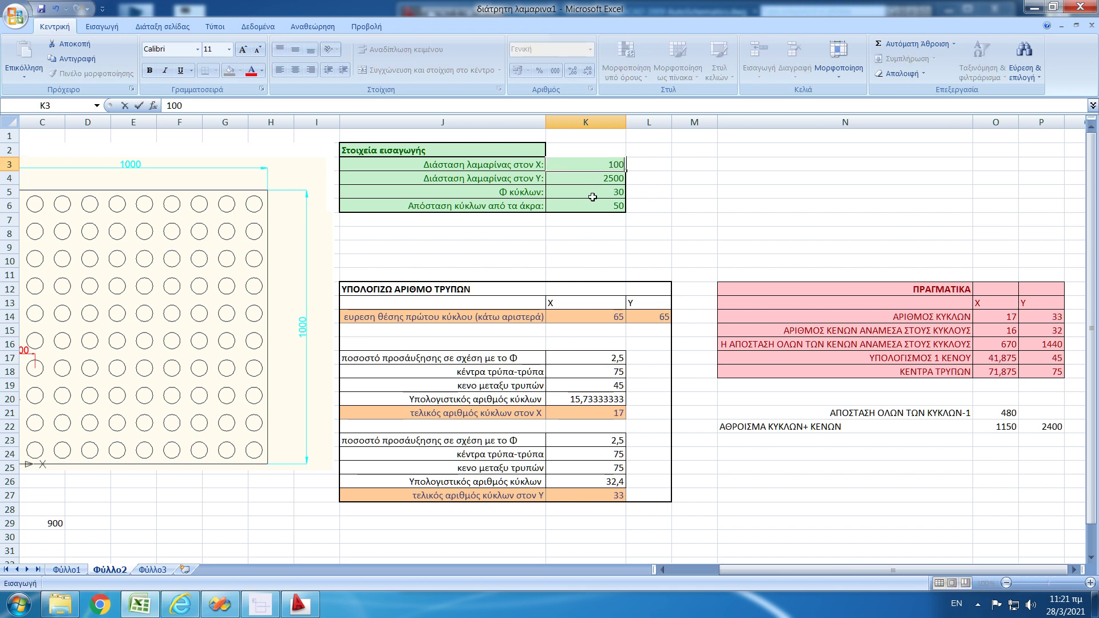
{"action": "type", "text": "0"}
{"action": "key", "text": "Return"}
{"action": "type", "text": "1000"}
{"action": "key", "text": "Return"}
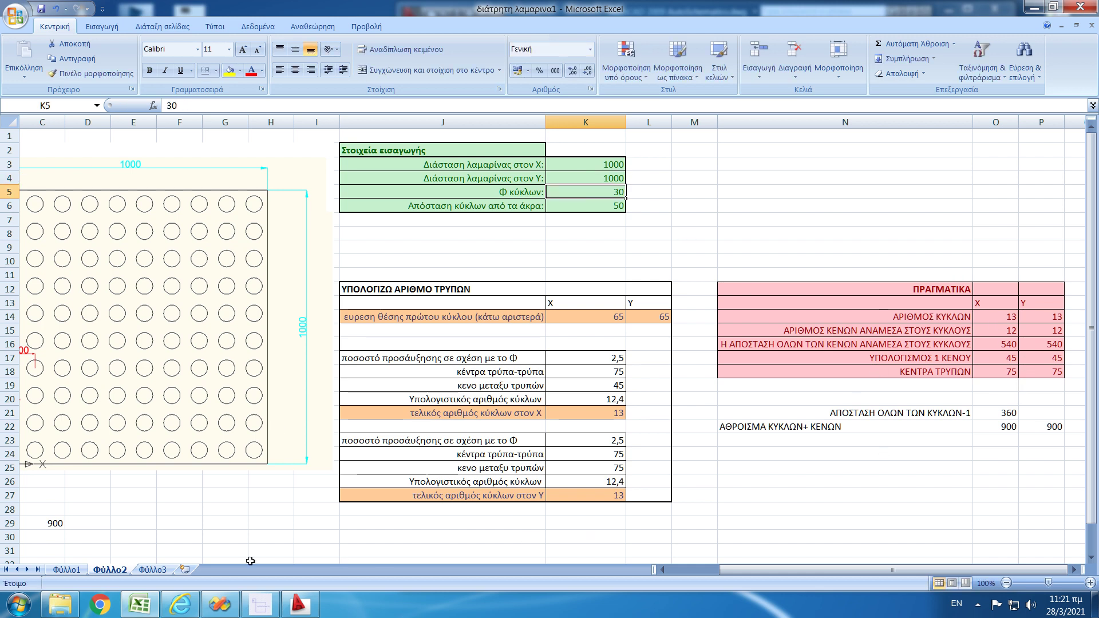
{"action": "left_click", "coordinate": [69, 571]}
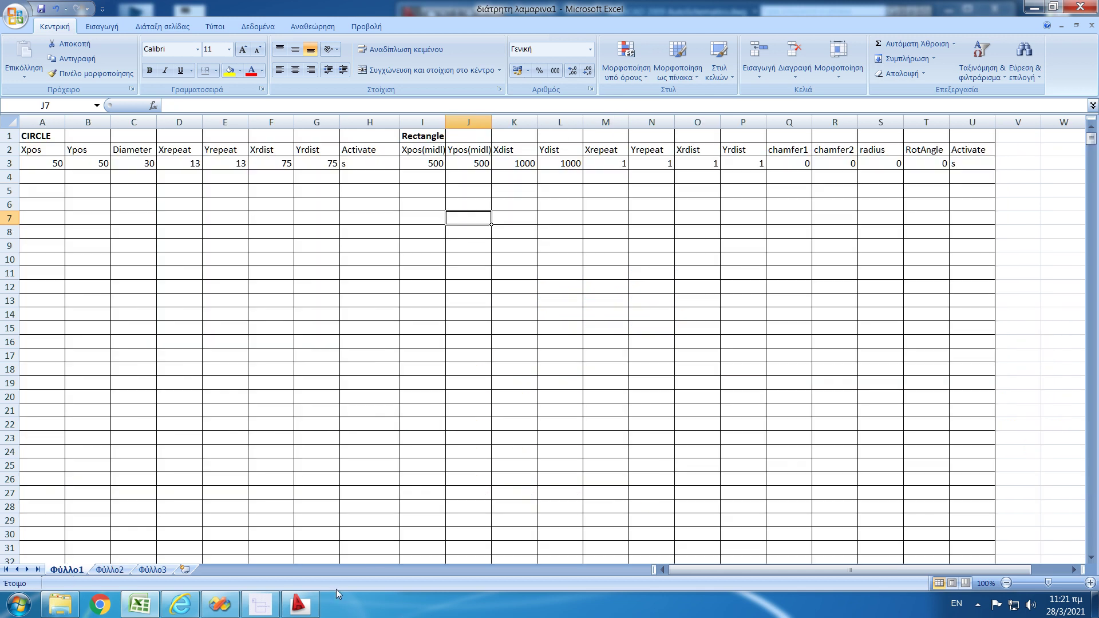
Step: Erase the old 9 by 17 grid and draw the new 13 by 13 grid in AutoCAD
{"action": "left_click", "coordinate": [299, 604]}
{"action": "left_click", "coordinate": [265, 605]}
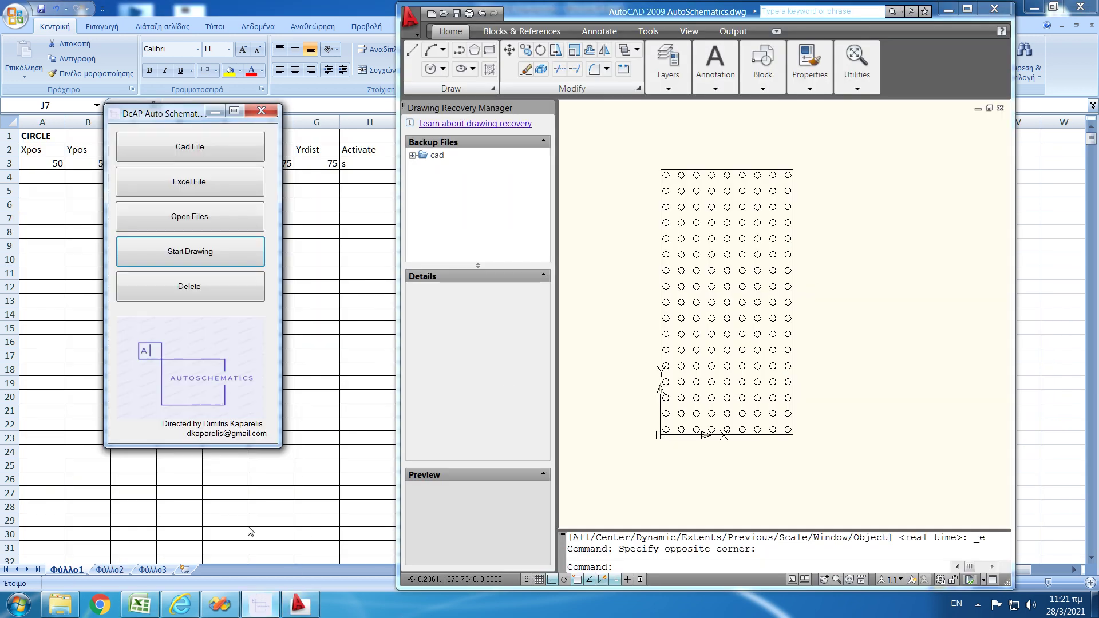
{"action": "left_click", "coordinate": [205, 294]}
{"action": "left_click", "coordinate": [191, 263]}
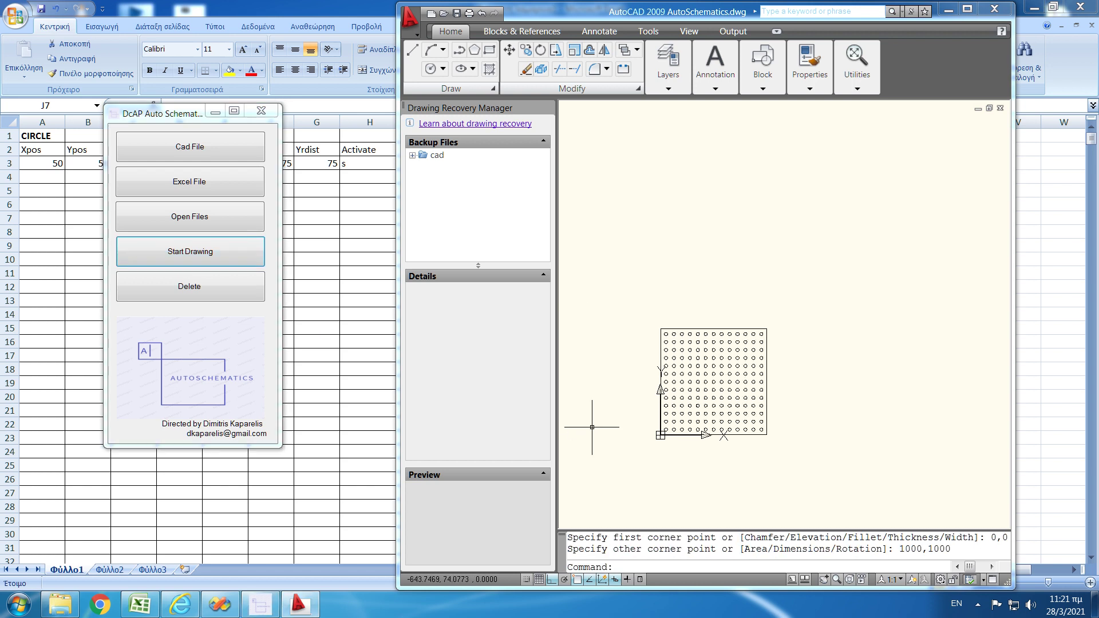
Step: Delete the 13 by 13 grid and its rectangle, then return to Excel's Φύλλο2 sheet
{"action": "scroll", "coordinate": [670, 346], "scroll_direction": "up", "scroll_amount": 5}
{"action": "scroll", "coordinate": [627, 258], "scroll_direction": "down", "scroll_amount": 3}
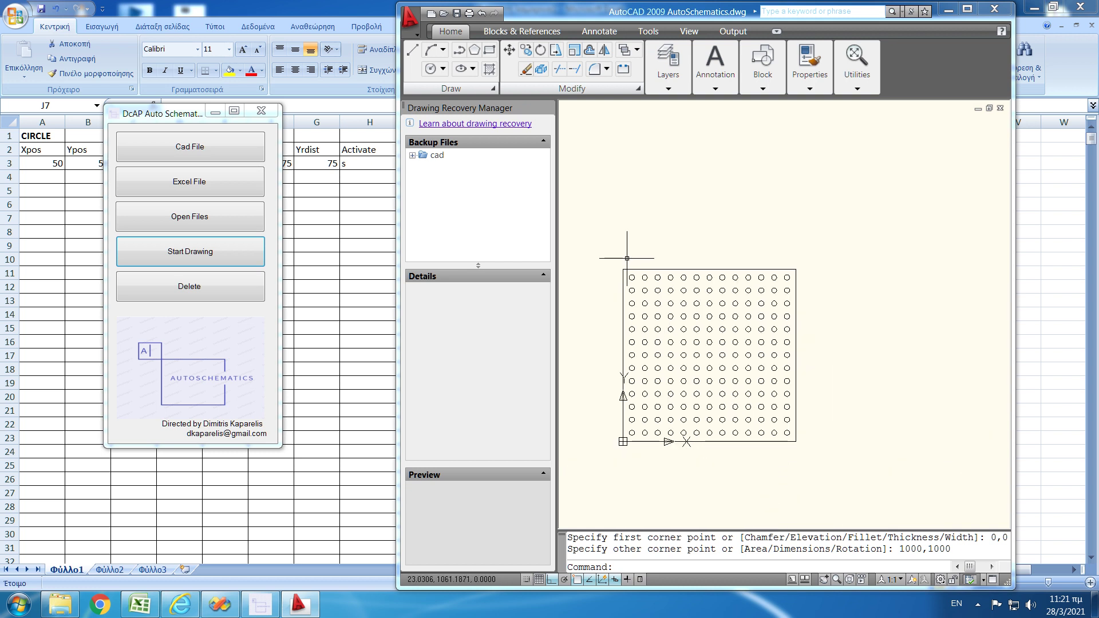
{"action": "left_click", "coordinate": [232, 299]}
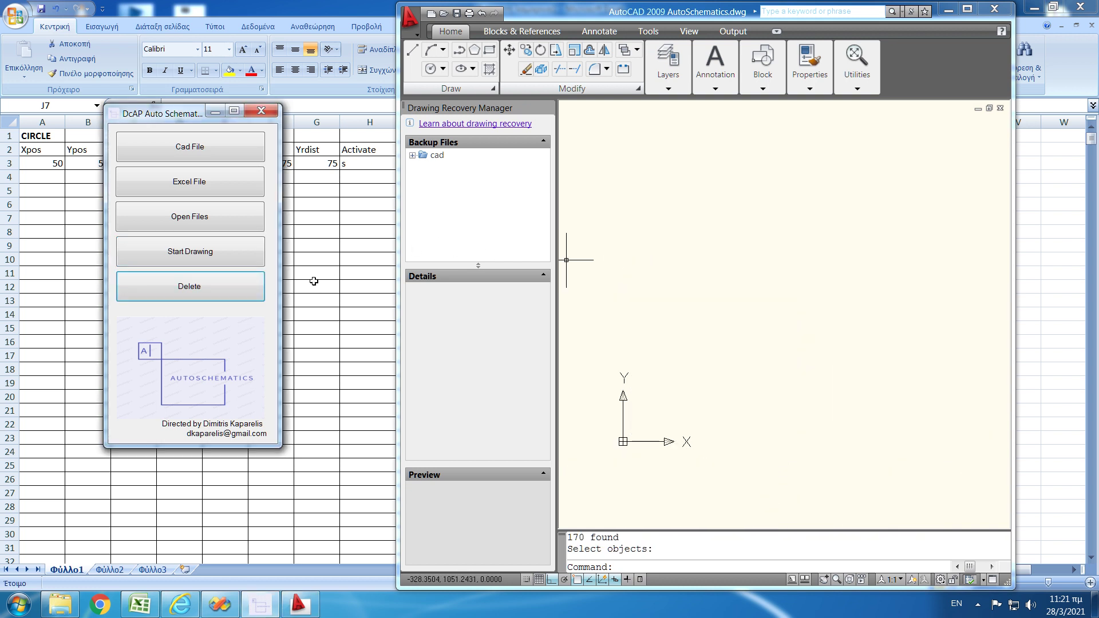
{"action": "left_click", "coordinate": [117, 570]}
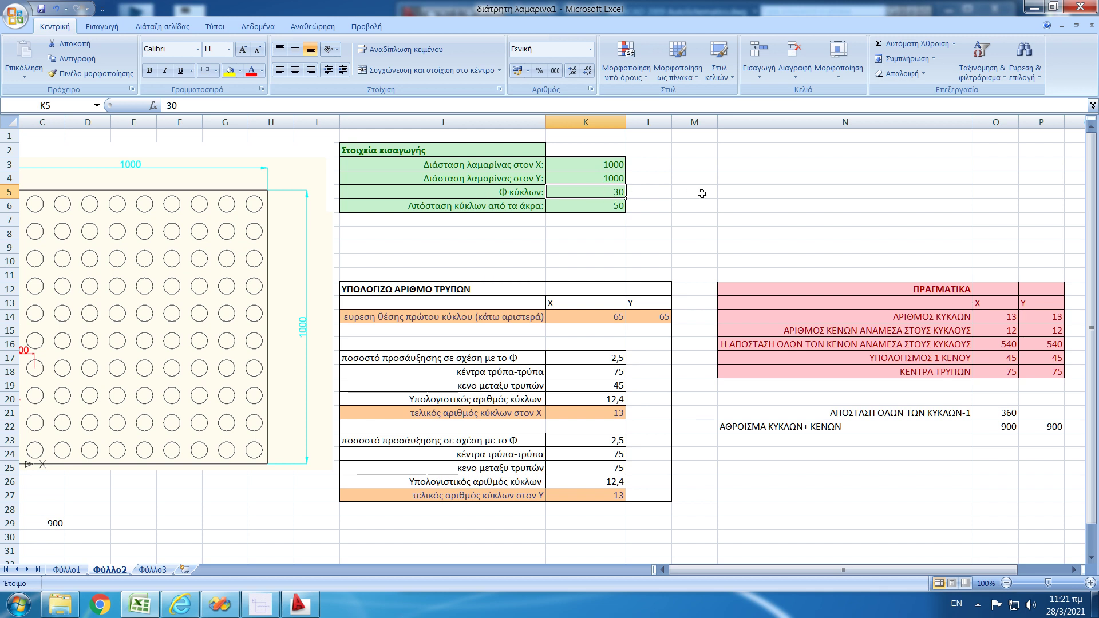
Step: Set the hole diameter to 100 and the edge distance to 70 on Φύλλο2
{"action": "type", "text": "100"}
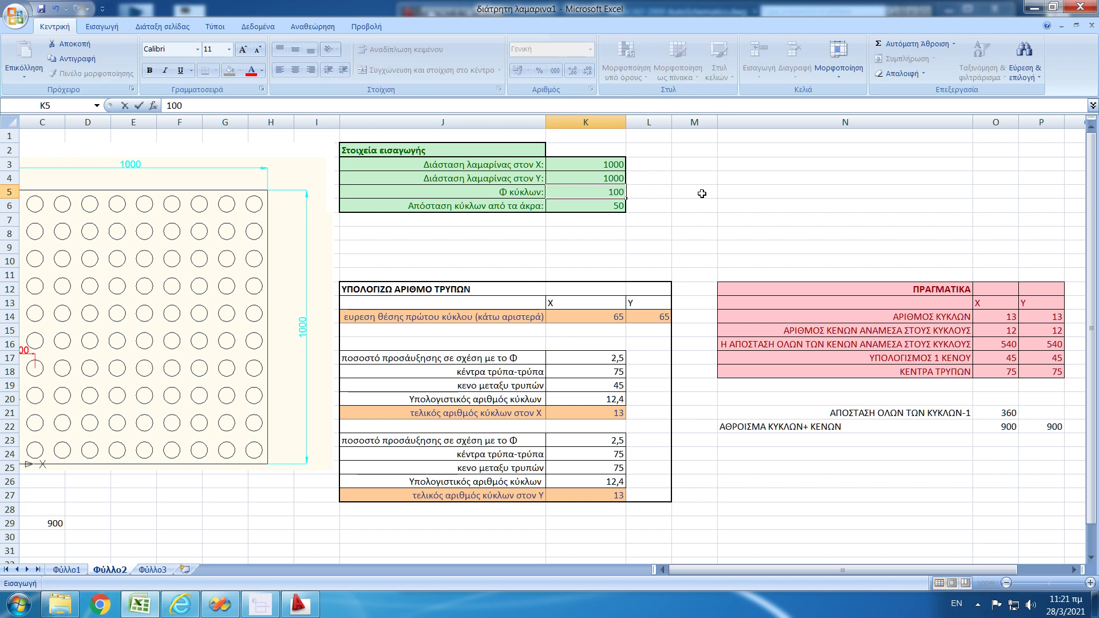
{"action": "key", "text": "Return"}
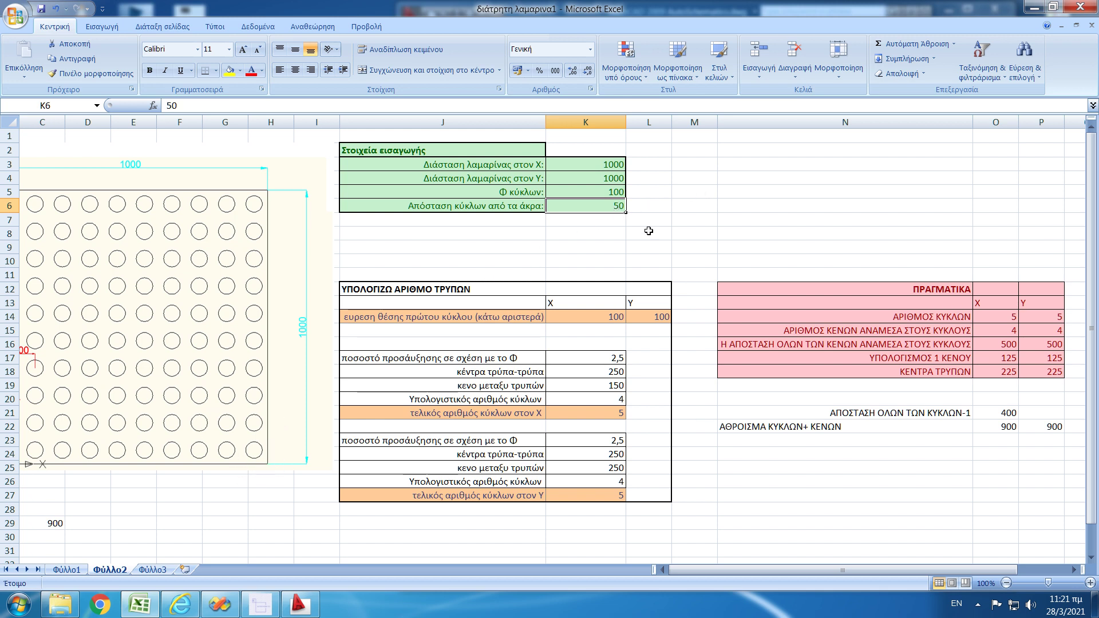
{"action": "type", "text": "70"}
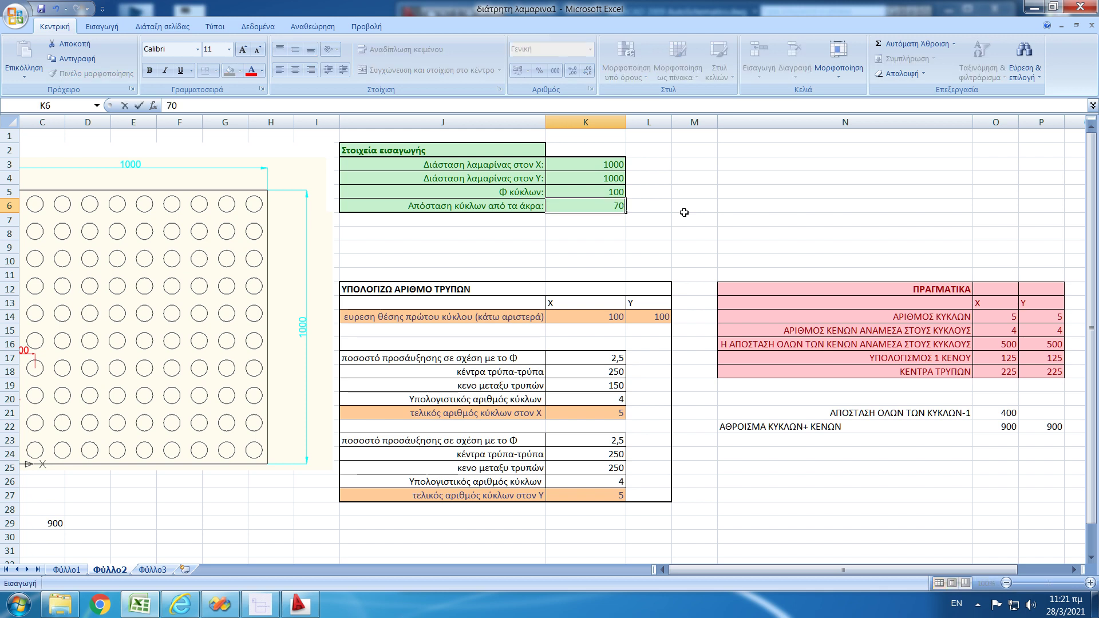
{"action": "key", "text": "Return"}
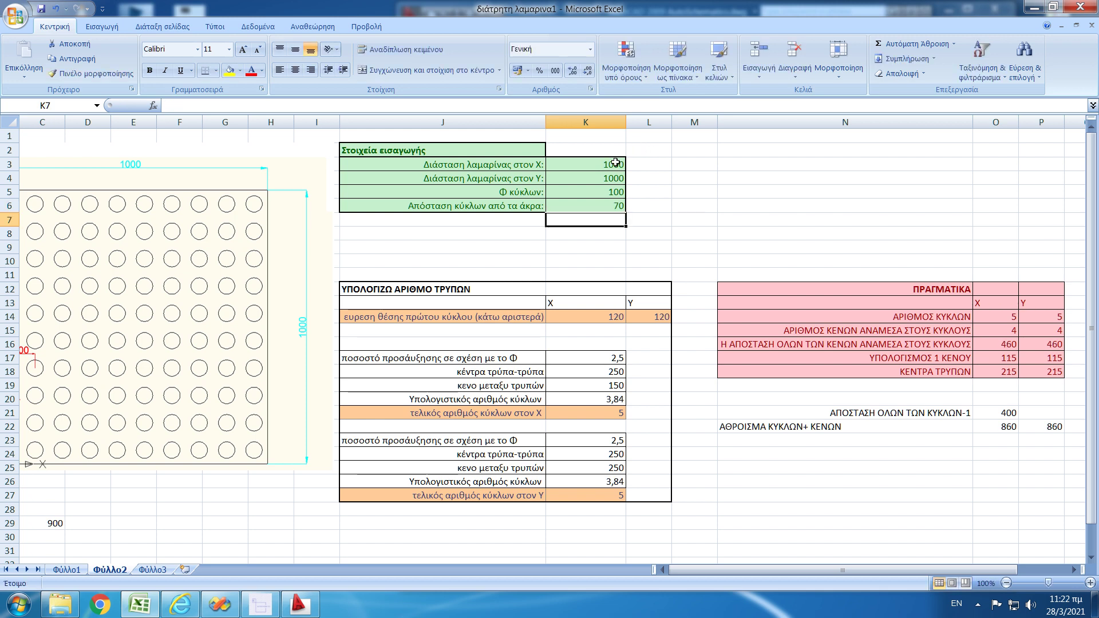
Step: Set the plate to 1500 by 3000 and view the recalculated 7-by-13 CIRCLE table on Φύλλο1
{"action": "left_click", "coordinate": [607, 166]}
{"action": "type", "text": "1500"}
{"action": "key", "text": "Return"}
{"action": "type", "text": "3"}
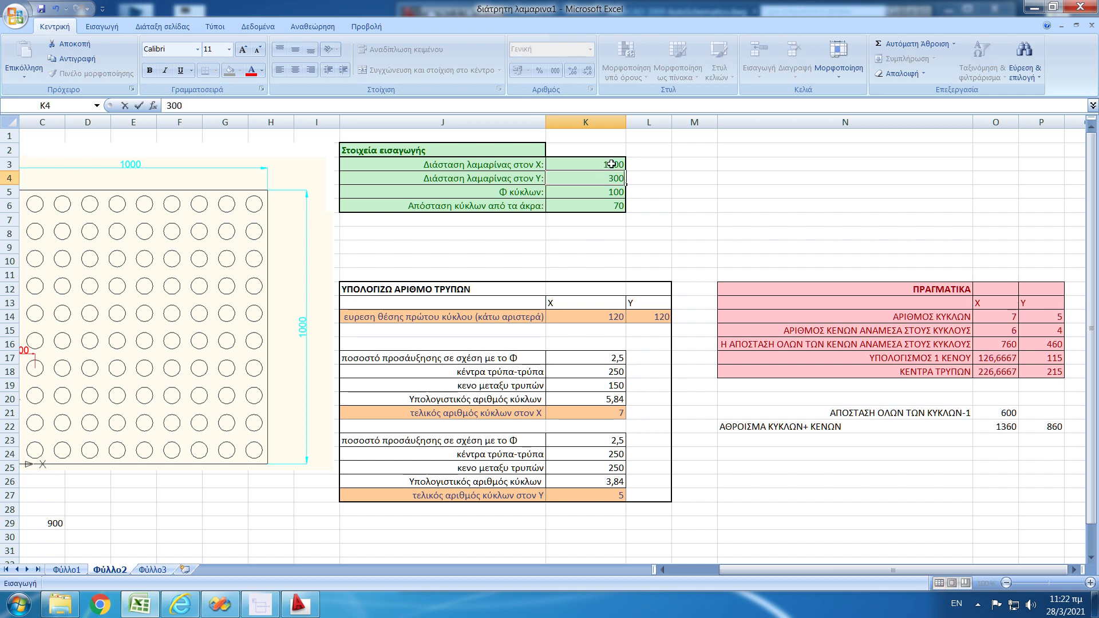
{"action": "type", "text": "0"}
{"action": "key", "text": "Return"}
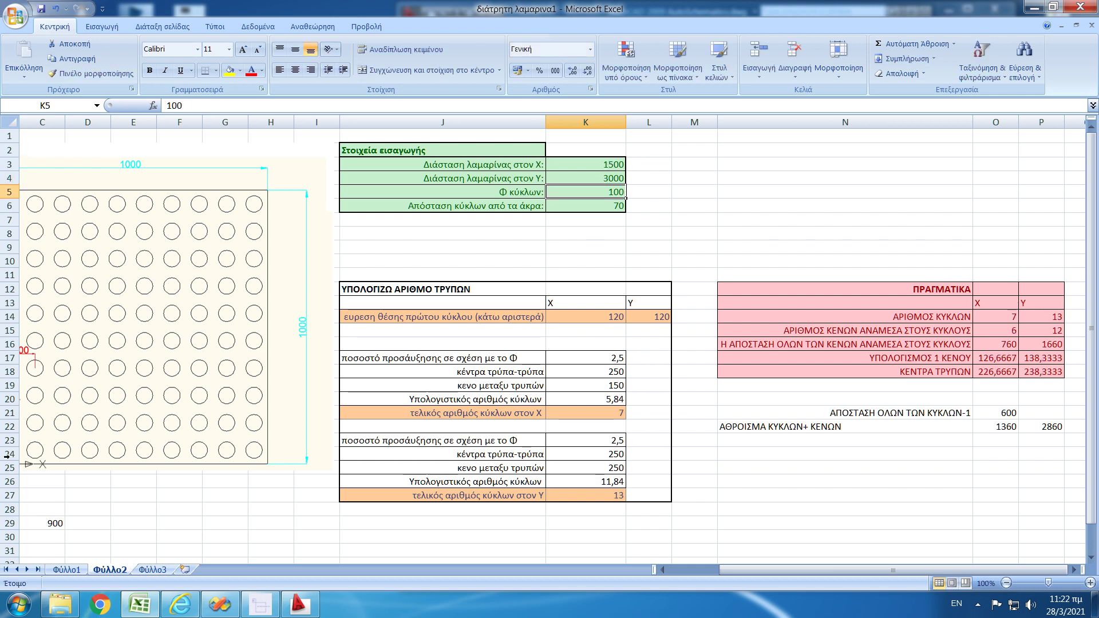
{"action": "left_click", "coordinate": [65, 570]}
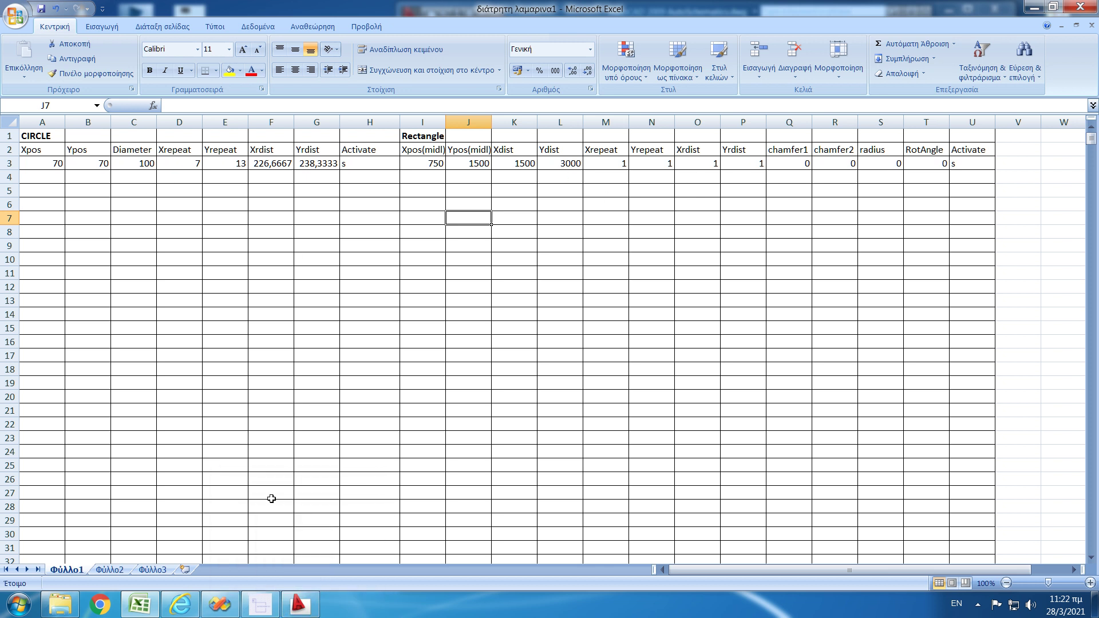
Step: Draw the 7 by 13 hole grid inside the 1500 × 3000 outline with AutoSchematics
{"action": "left_click", "coordinate": [298, 604]}
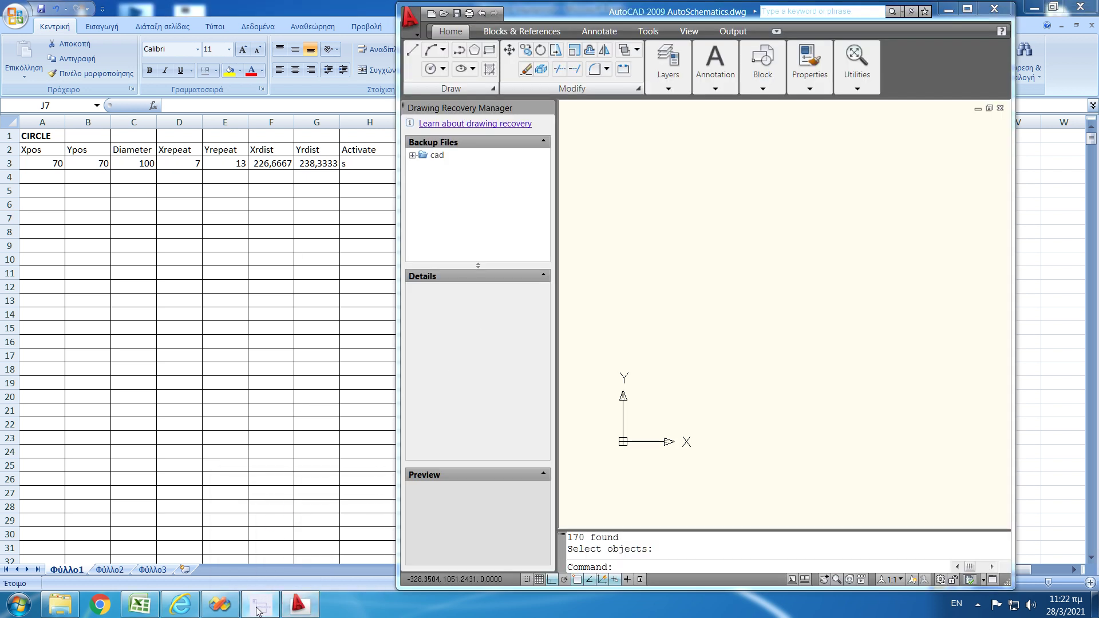
{"action": "left_click", "coordinate": [256, 612]}
{"action": "left_click", "coordinate": [193, 253]}
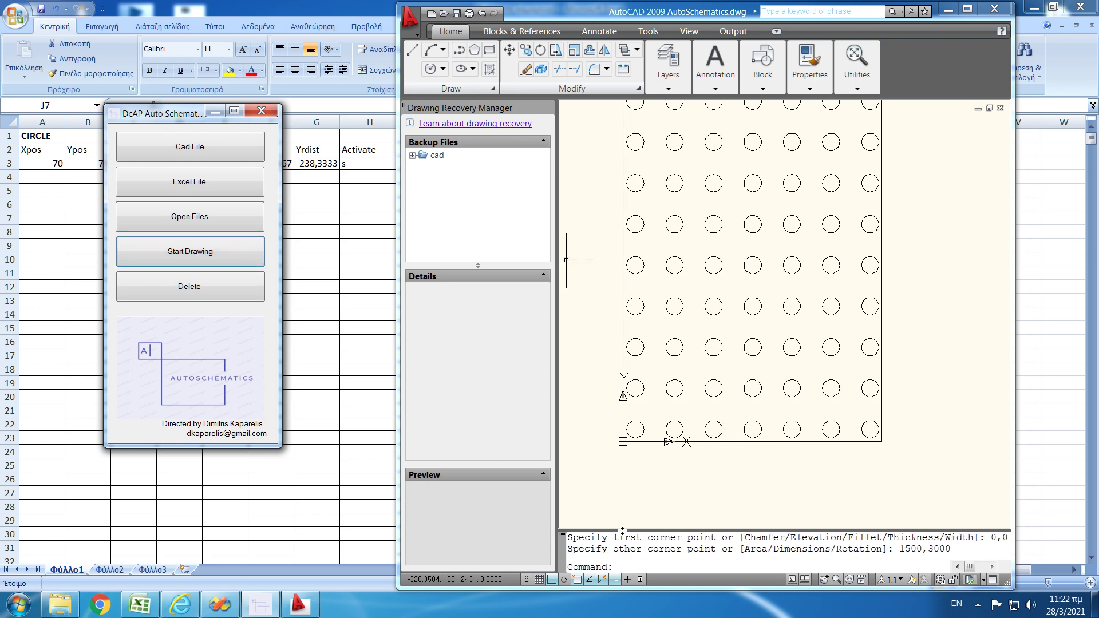
{"action": "scroll", "coordinate": [633, 500], "scroll_direction": "down", "scroll_amount": 4}
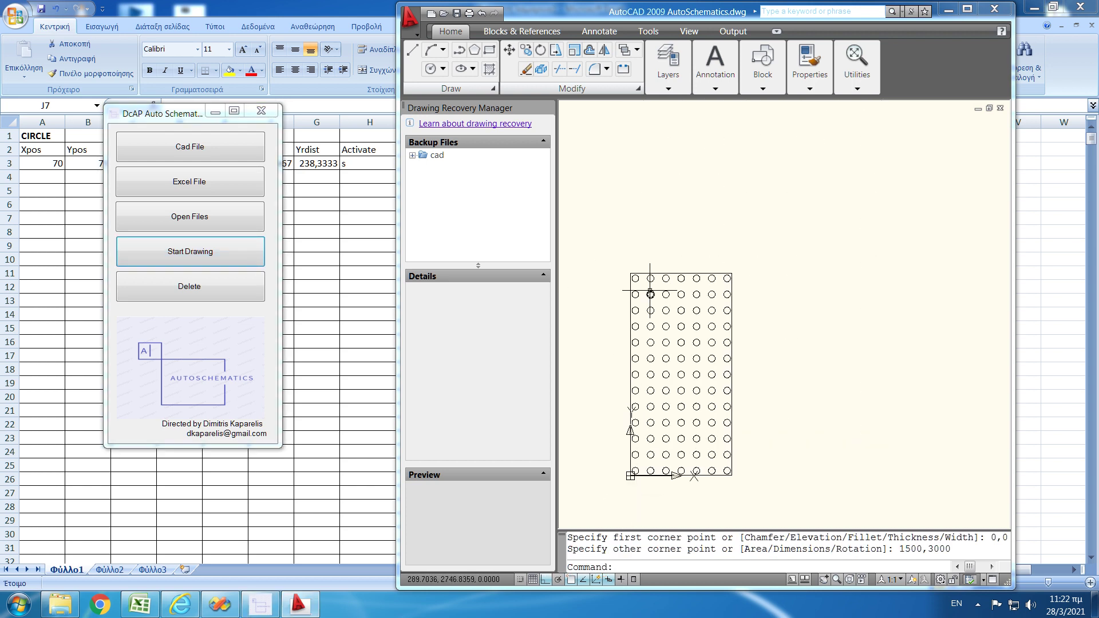
{"action": "scroll", "coordinate": [651, 294], "scroll_direction": "up", "scroll_amount": 3}
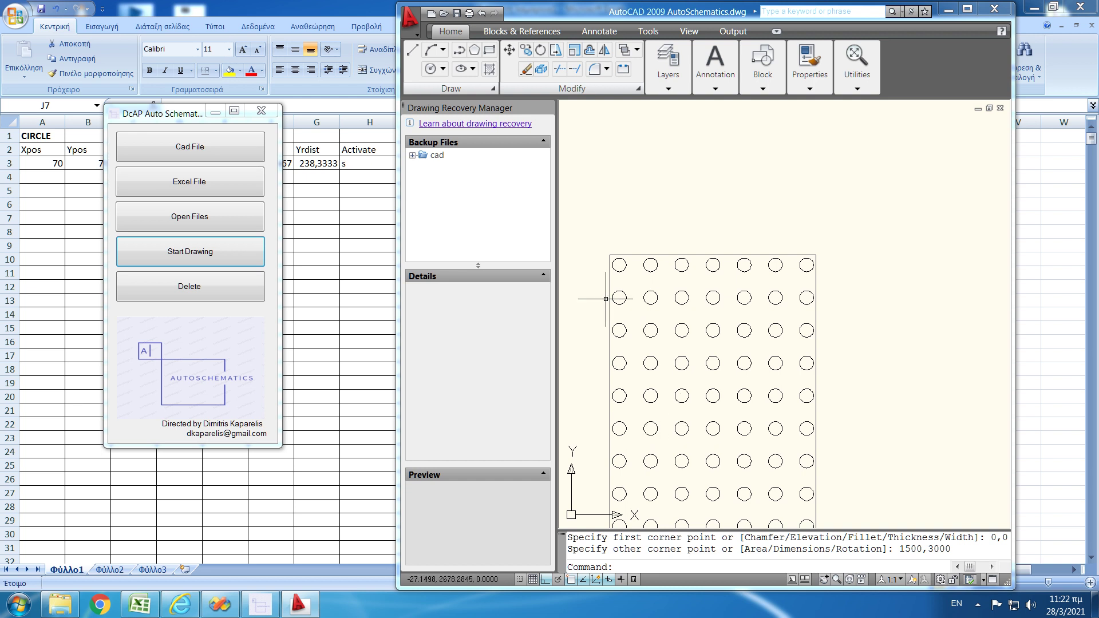
Step: Erase the grid and outline, then close AutoCAD without saving the drawing
{"action": "scroll", "coordinate": [782, 222], "scroll_direction": "down", "scroll_amount": 2}
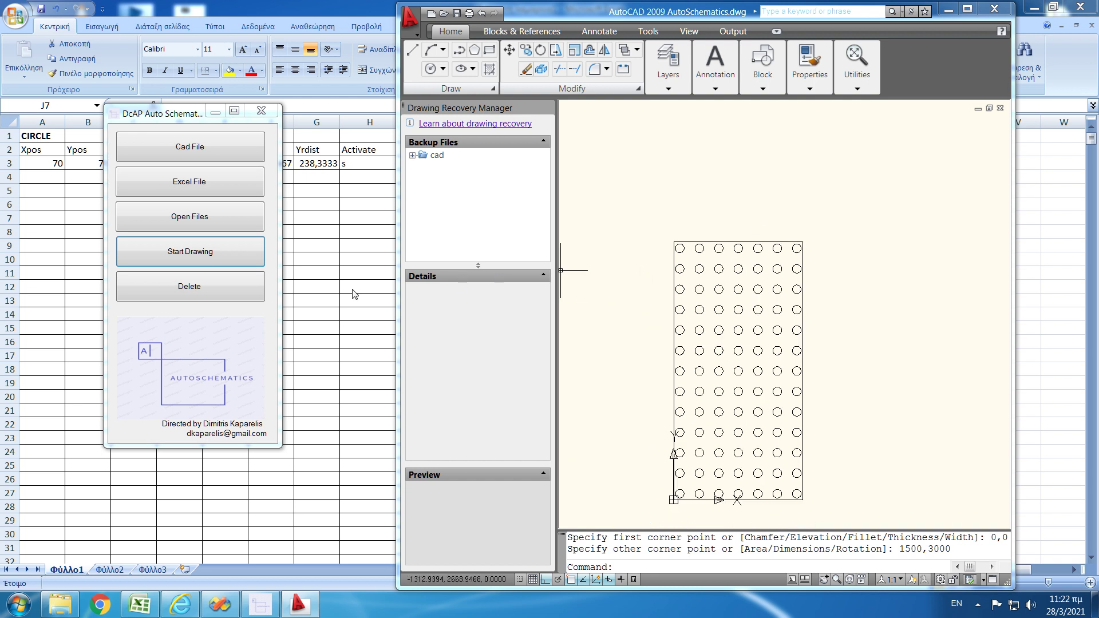
{"action": "left_click", "coordinate": [232, 295]}
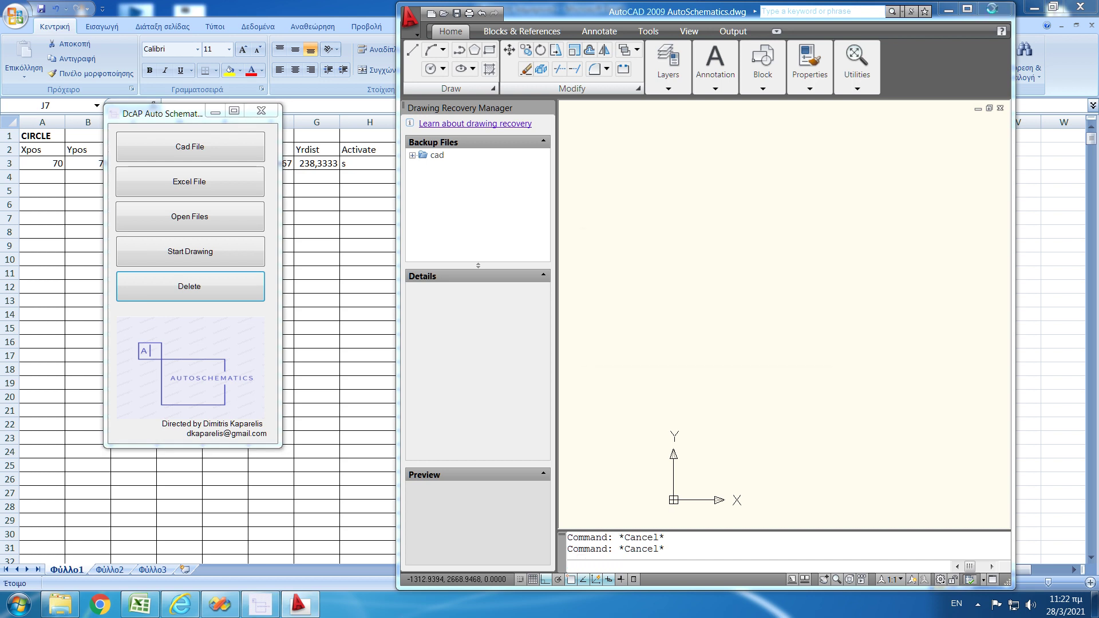
{"action": "left_click", "coordinate": [748, 335]}
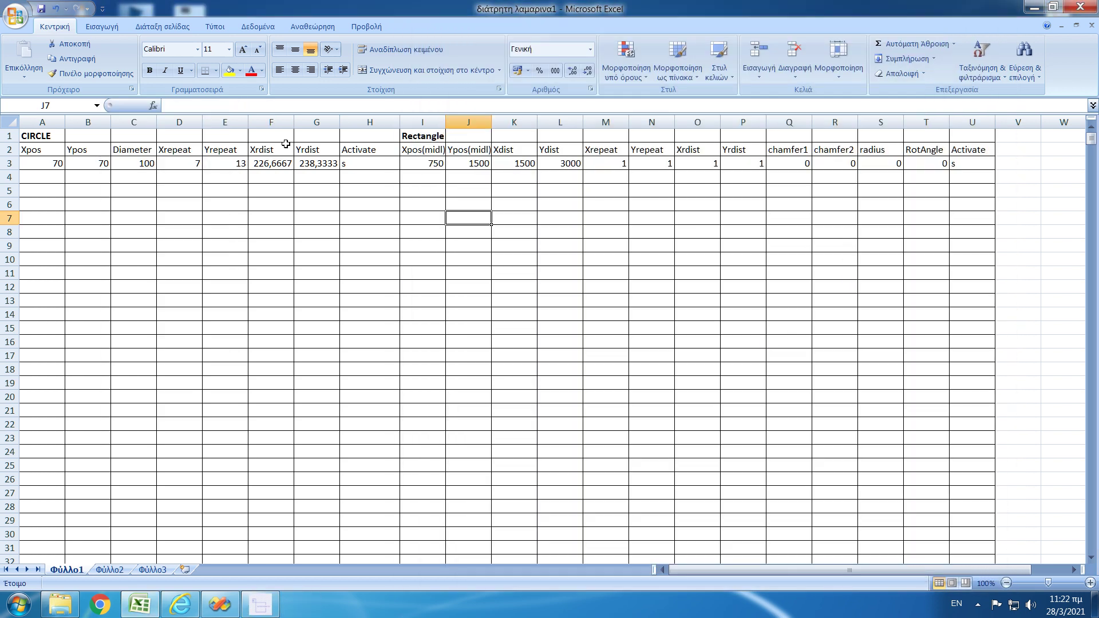
Step: Review the CIRCLE table (7×13 grid, diameter 100, 1500×3000 plate) and the Rectangle table in Φύλλο1
{"action": "left_click", "coordinate": [34, 139]}
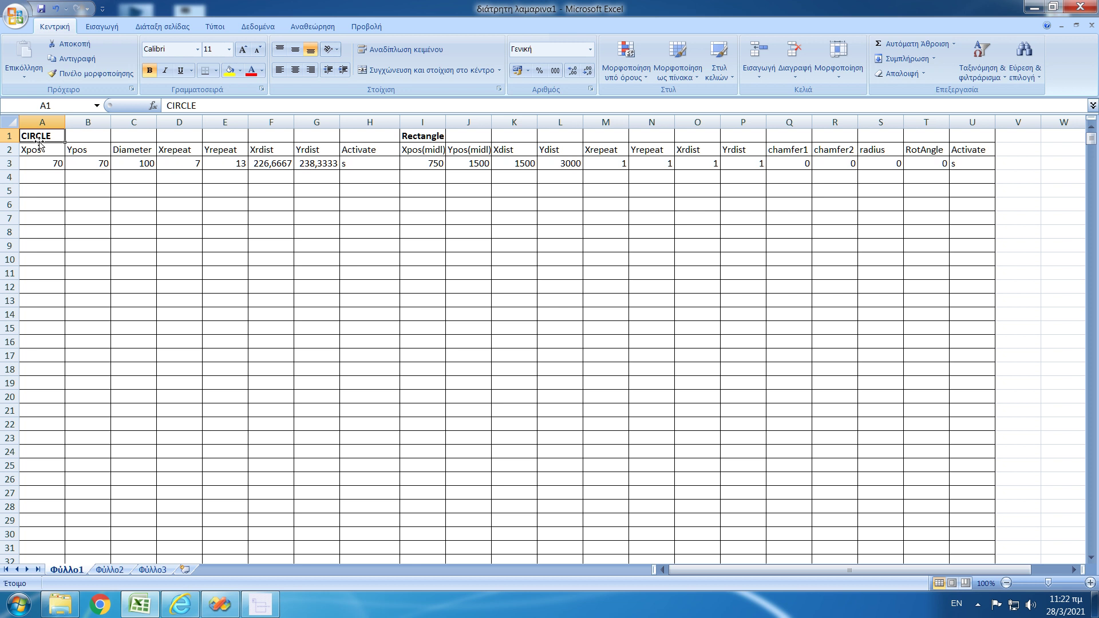
{"action": "left_click", "coordinate": [418, 136]}
{"action": "left_click", "coordinate": [1013, 136]}
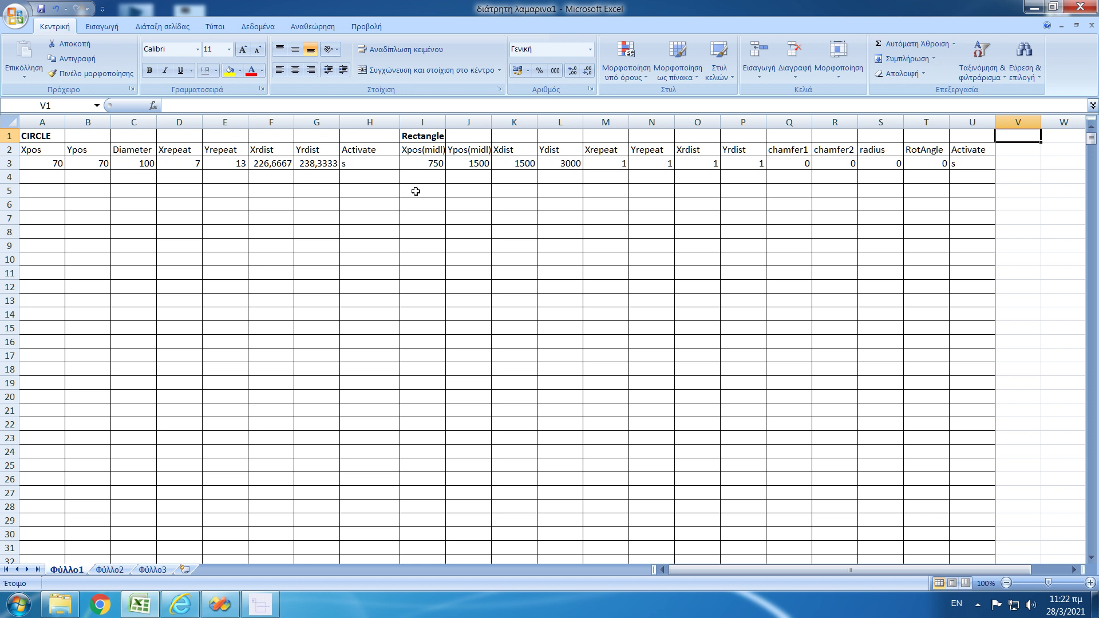
Step: Browse the Desktop in the Cad File chooser for the AutoCAD drawing, then dismiss it
{"action": "left_click", "coordinate": [261, 604]}
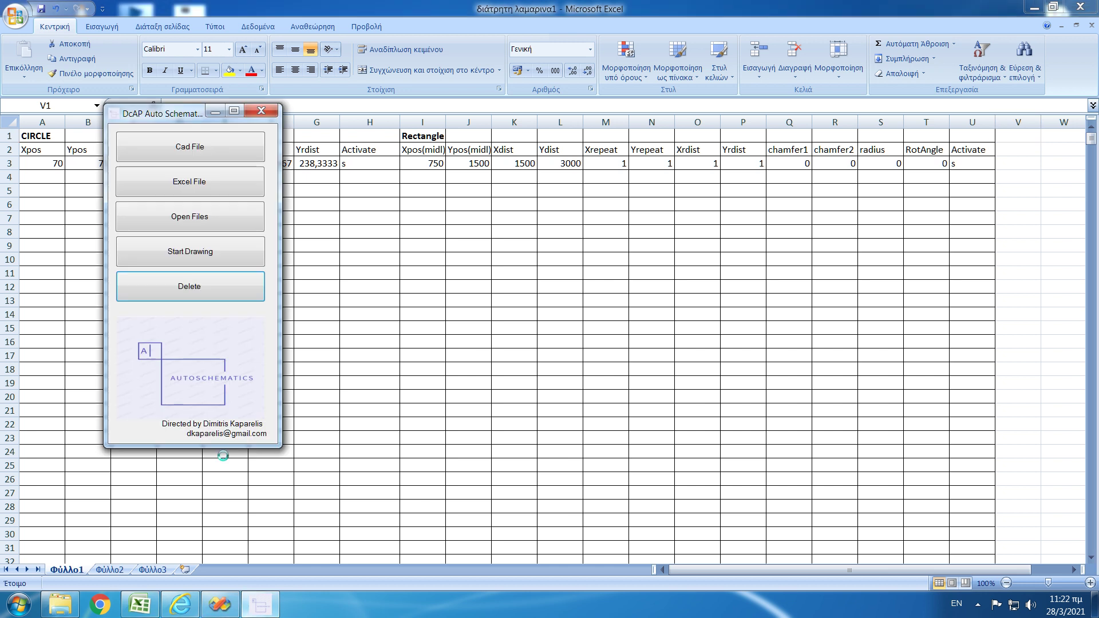
{"action": "left_click", "coordinate": [149, 140]}
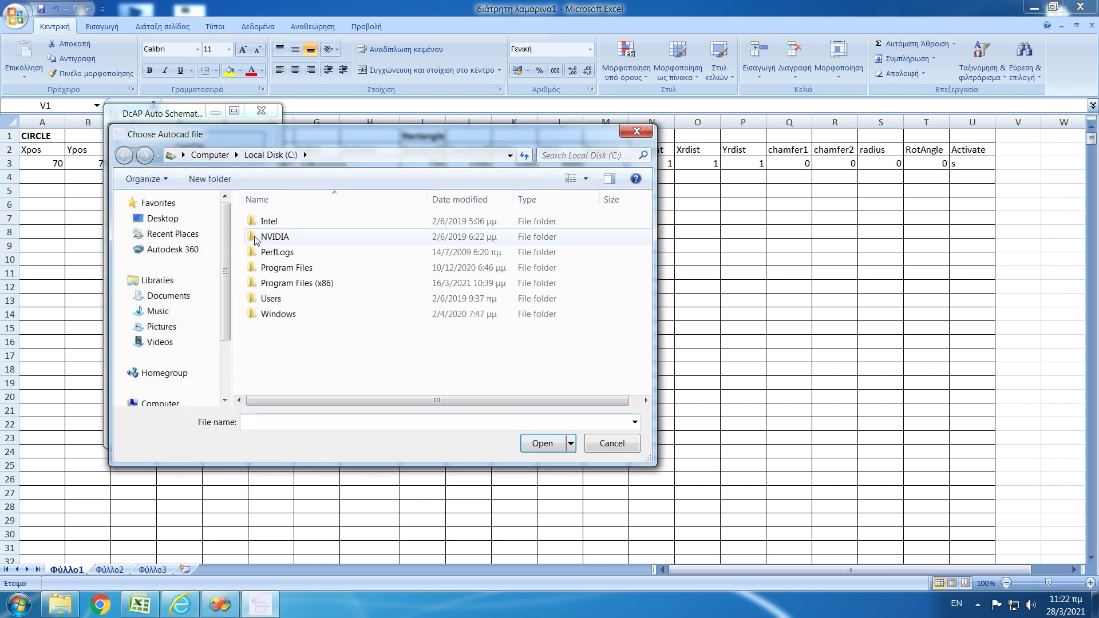
{"action": "left_click", "coordinate": [176, 221]}
{"action": "left_click_drag", "start_coordinate": [645, 231], "coordinate": [639, 338]}
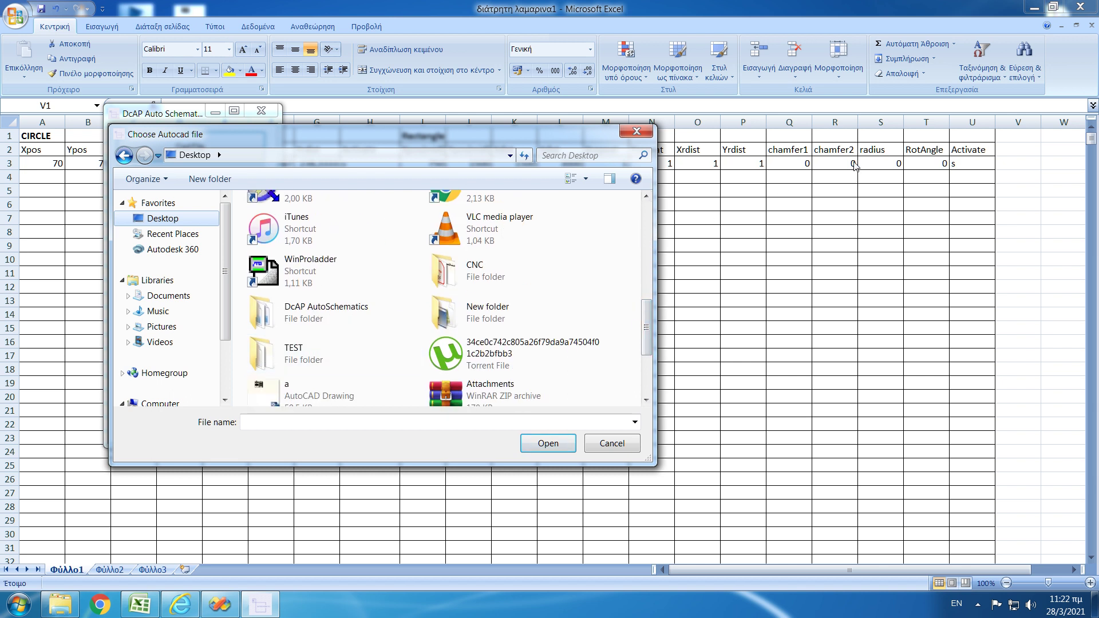
{"action": "left_click", "coordinate": [914, 164]}
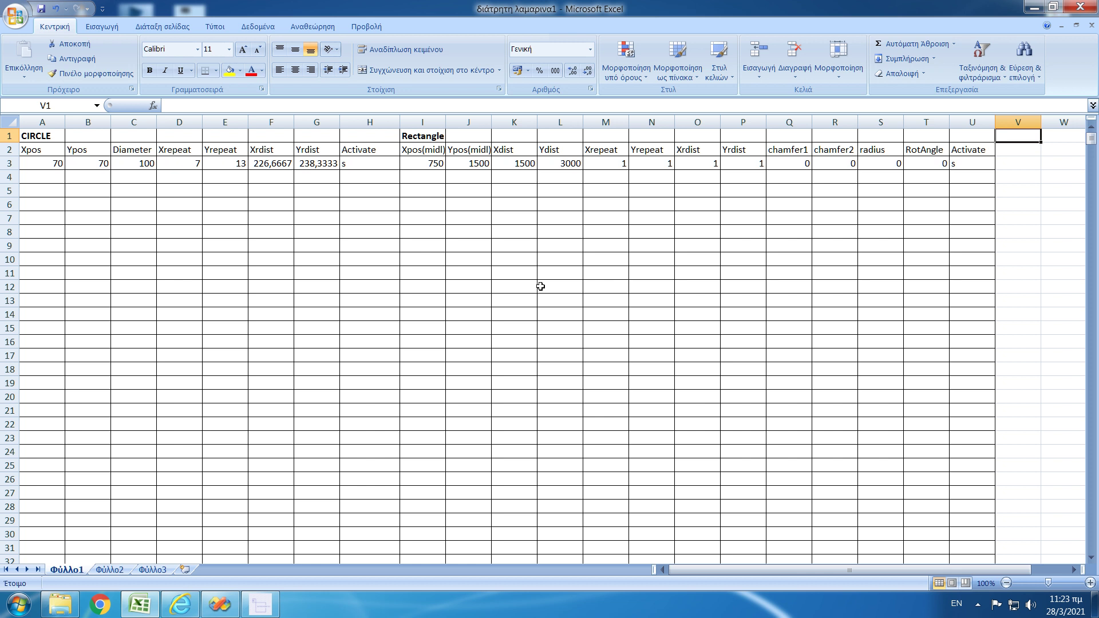
{"action": "left_click", "coordinate": [978, 604]}
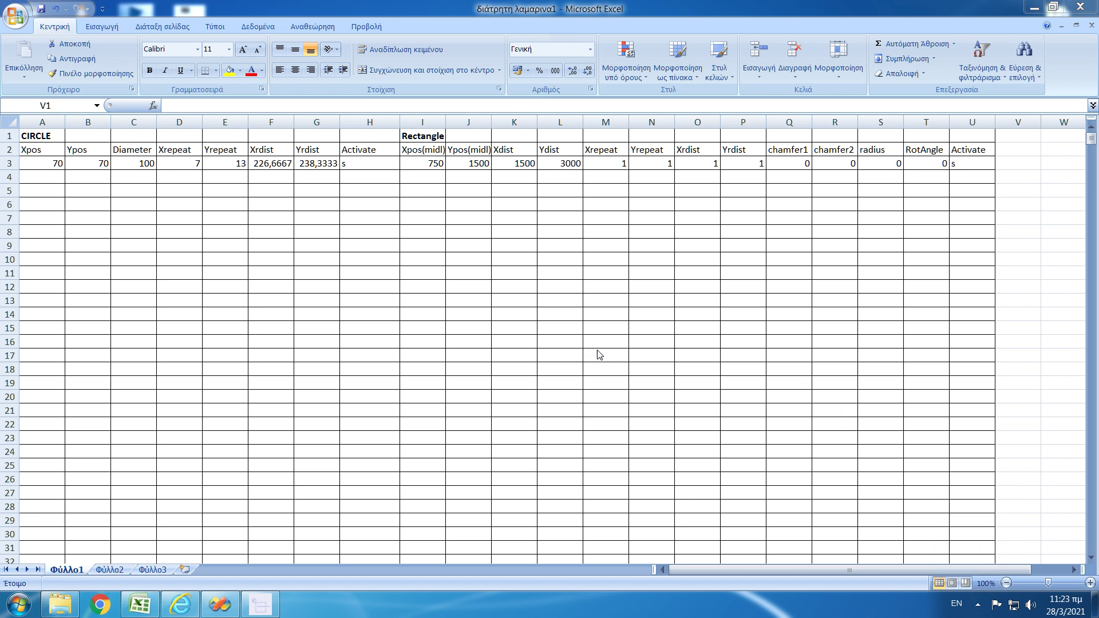
{"action": "left_click", "coordinate": [978, 604]}
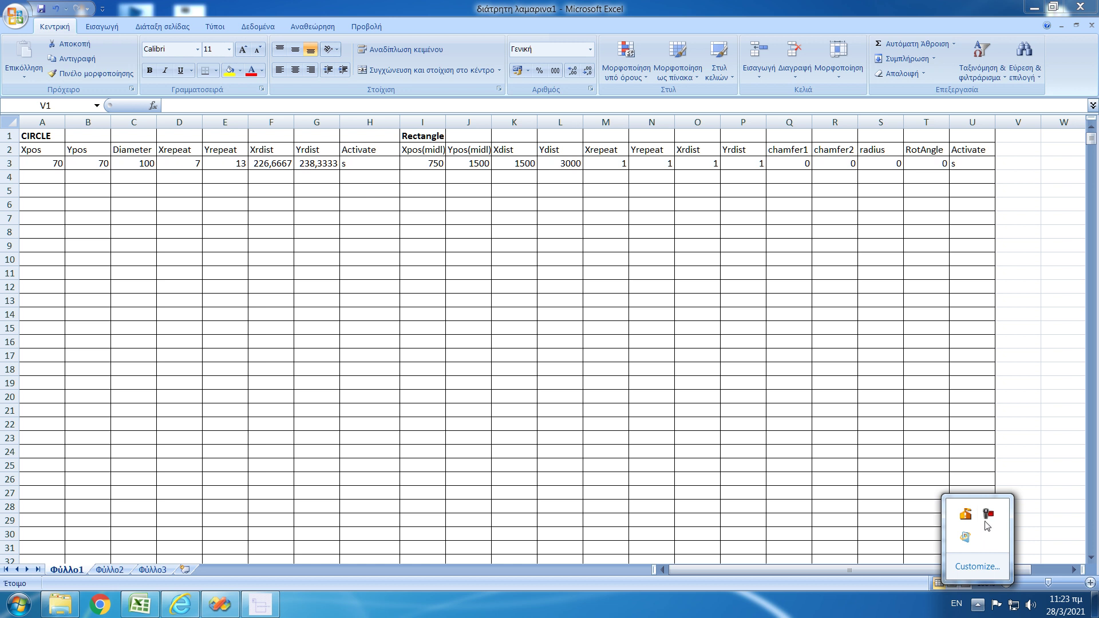
{"action": "left_click", "coordinate": [987, 517]}
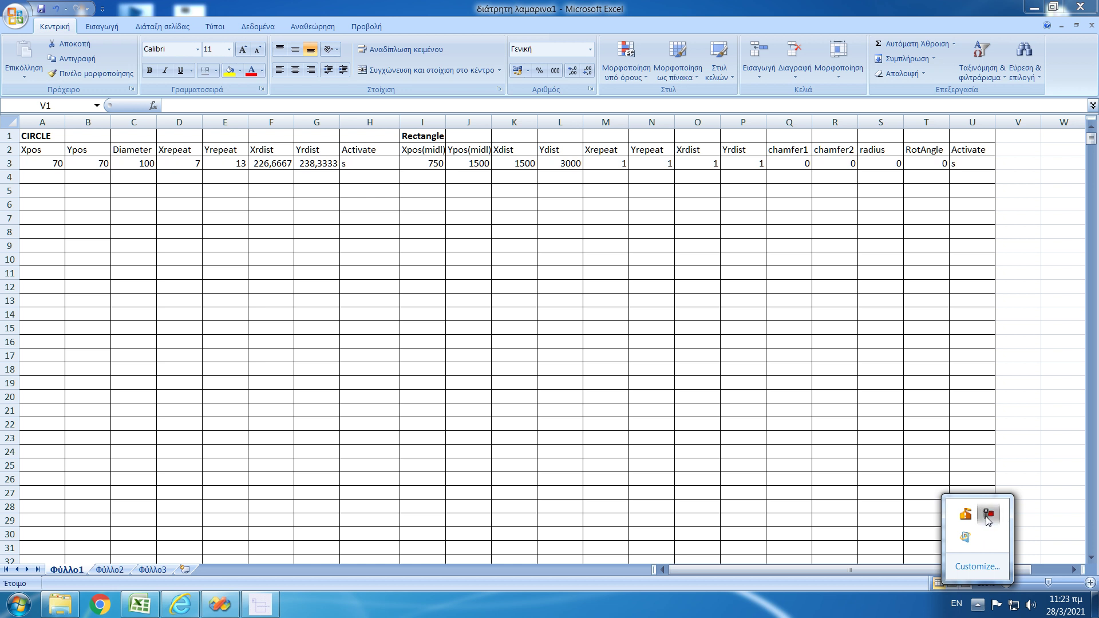